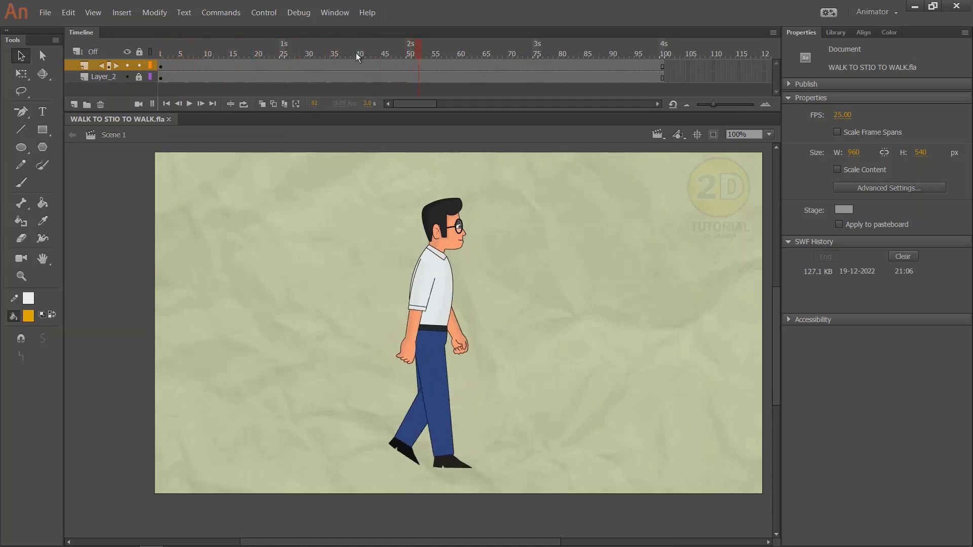
- Preview the walk cycle from the first frame inside the walking character's symbol, and return to the main scene
{"action": "left_click_drag", "start_coordinate": [358, 54], "coordinate": [158, 81]}
{"action": "double_click", "coordinate": [447, 235]}
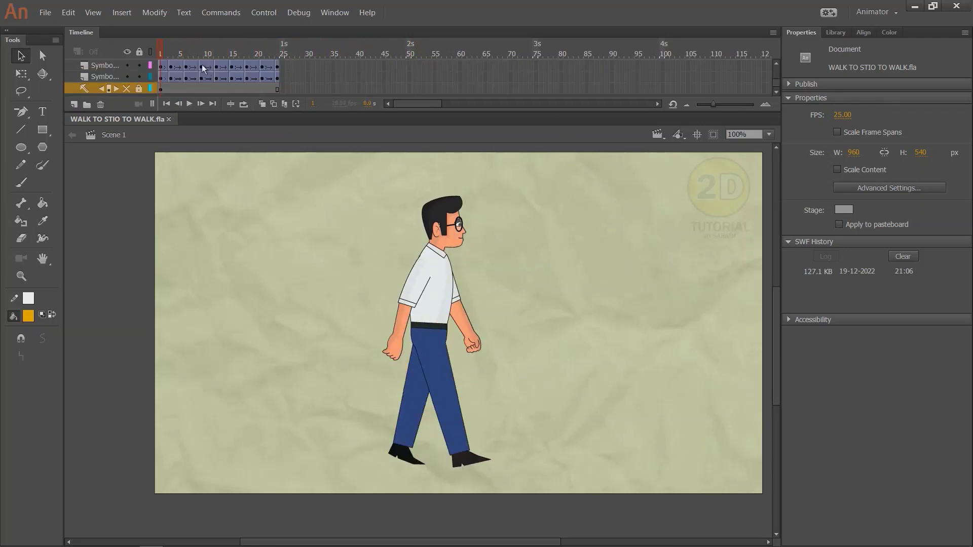
{"action": "key", "text": "Return"}
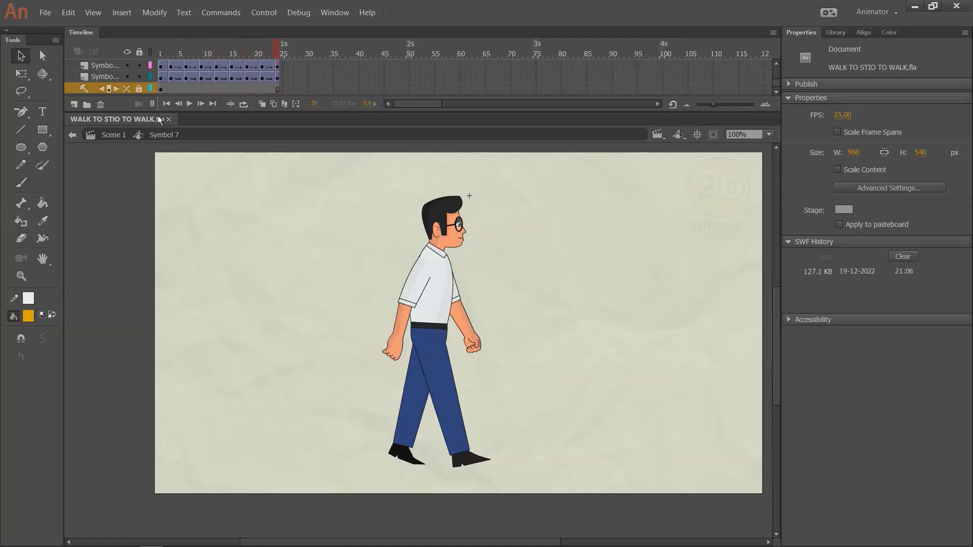
{"action": "double_click", "coordinate": [131, 222]}
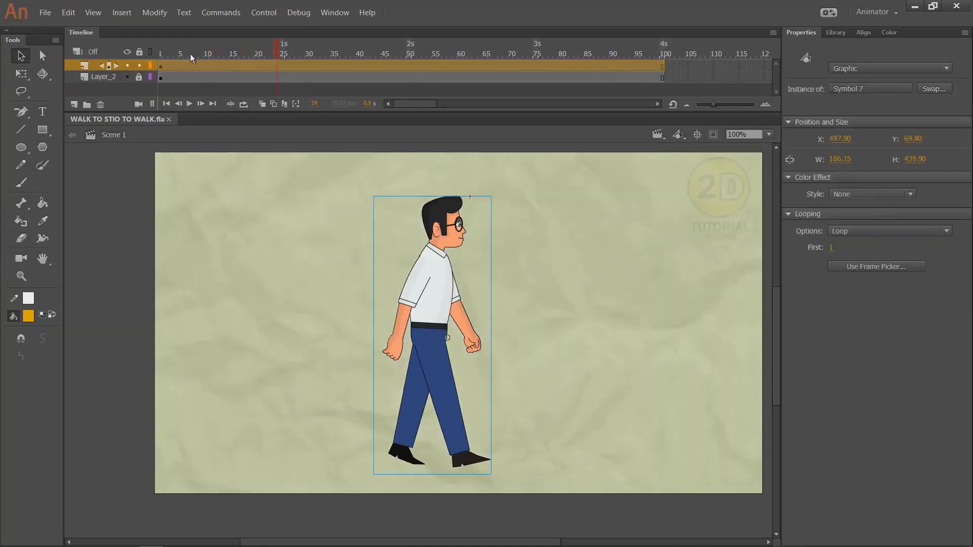
- Duplicate the walking character and align the copy over the original at about X 498.10, Y 69.95
{"action": "left_click", "coordinate": [441, 240]}
{"action": "key", "text": "ctrl+d"}
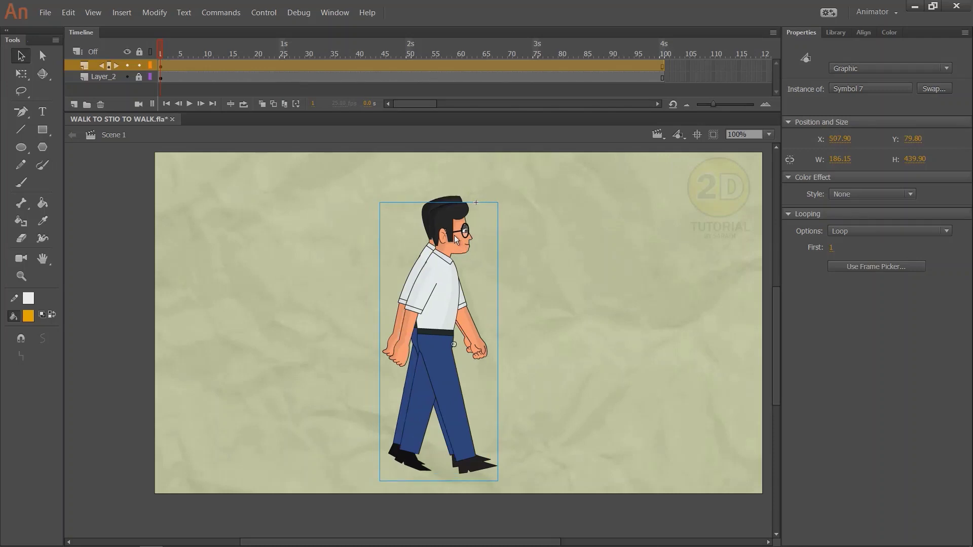
{"action": "left_click_drag", "start_coordinate": [455, 236], "coordinate": [450, 229]}
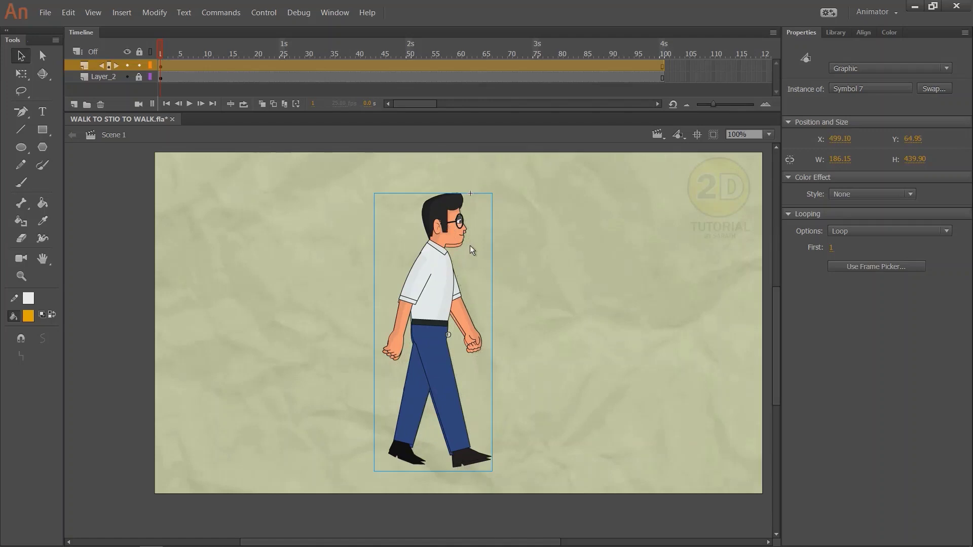
{"action": "key", "text": "Down"}
{"action": "key", "text": "Down"}
{"action": "key", "text": "Down"}
{"action": "key", "text": "Down"}
{"action": "key", "text": "Down"}
{"action": "key", "text": "Left"}
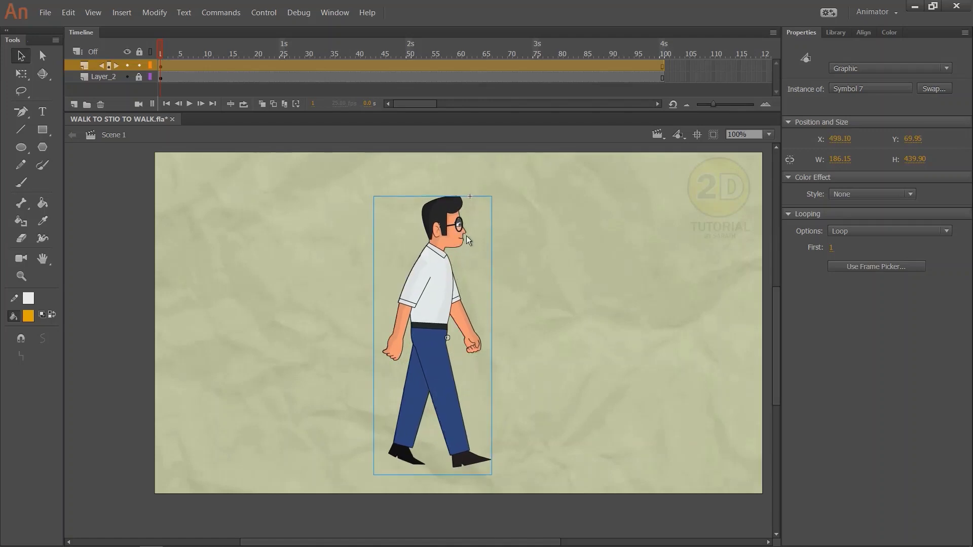
- Shift the duplicate character 100 px to the right of the original, and preview both walk cycles playing together
{"action": "key", "text": "shift+Right"}
{"action": "key", "text": "shift+Right"}
{"action": "key", "text": "shift+Right"}
{"action": "key", "text": "shift+Right"}
{"action": "key", "text": "shift+Right"}
{"action": "key", "text": "shift+Right"}
{"action": "key", "text": "shift+Right"}
{"action": "key", "text": "shift+Right"}
{"action": "key", "text": "shift+Right"}
{"action": "key", "text": "shift+Right"}
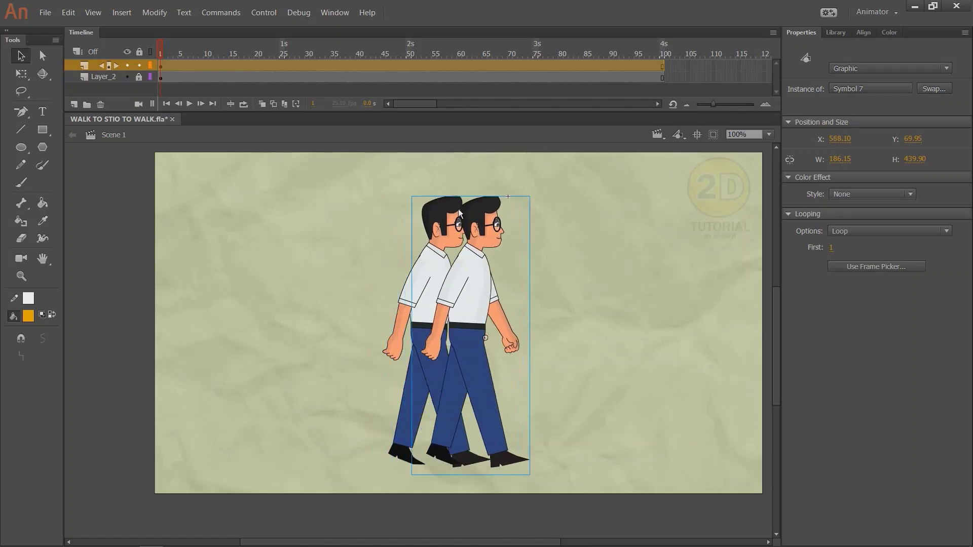
{"action": "key", "text": "Return"}
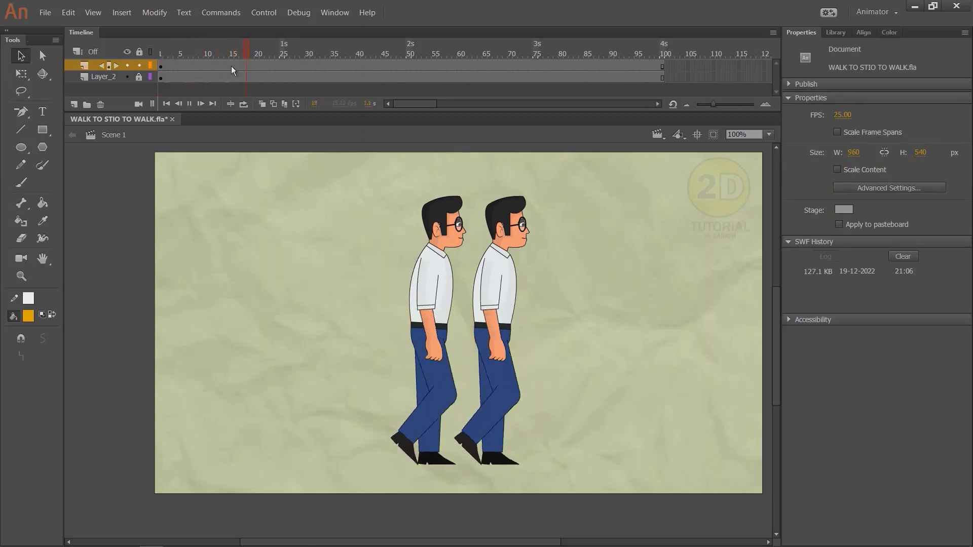
{"action": "left_click_drag", "start_coordinate": [207, 55], "coordinate": [75, 78]}
- Convert the two walking characters together into one graphic symbol
{"action": "left_click_drag", "start_coordinate": [415, 235], "coordinate": [367, 245]}
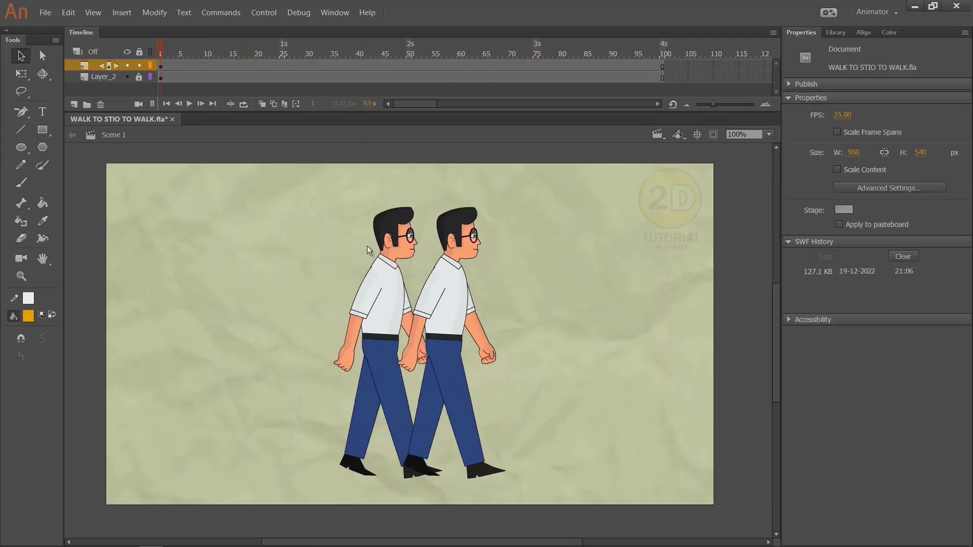
{"action": "left_click", "coordinate": [453, 248]}
{"action": "left_click", "coordinate": [403, 251], "text": "shift"}
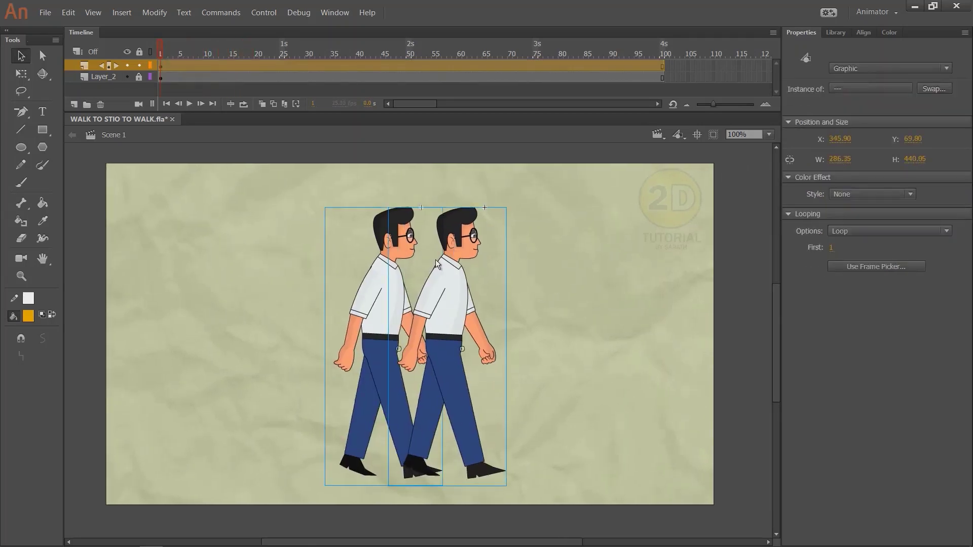
{"action": "key", "text": "F8"}
{"action": "left_click", "coordinate": [560, 74]}
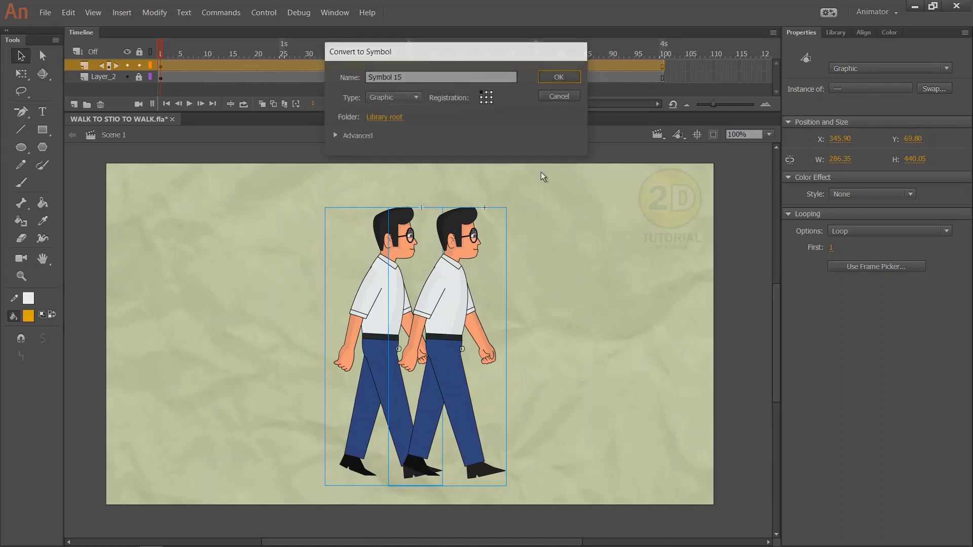
- Distribute the two characters to separate layers inside the new combined symbol
{"action": "double_click", "coordinate": [460, 250]}
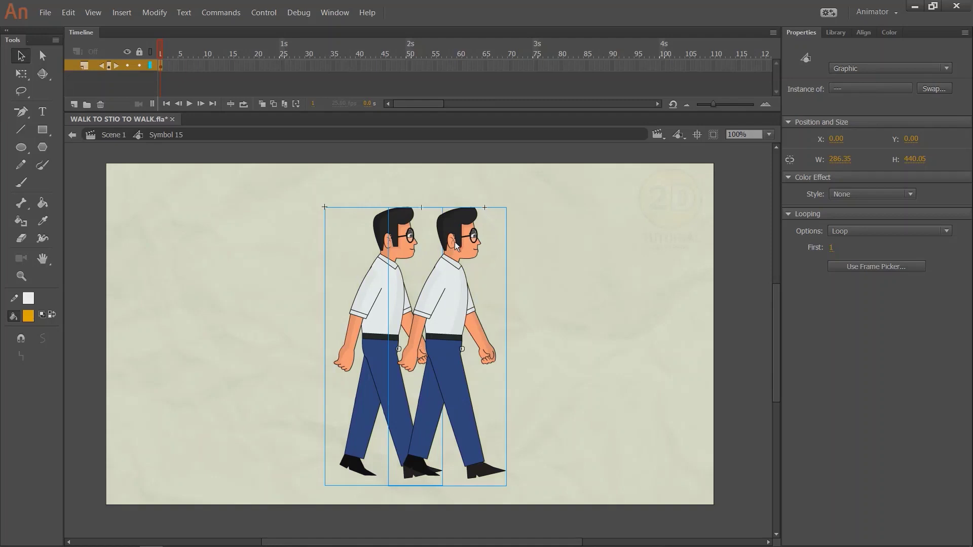
{"action": "right_click", "coordinate": [454, 242]}
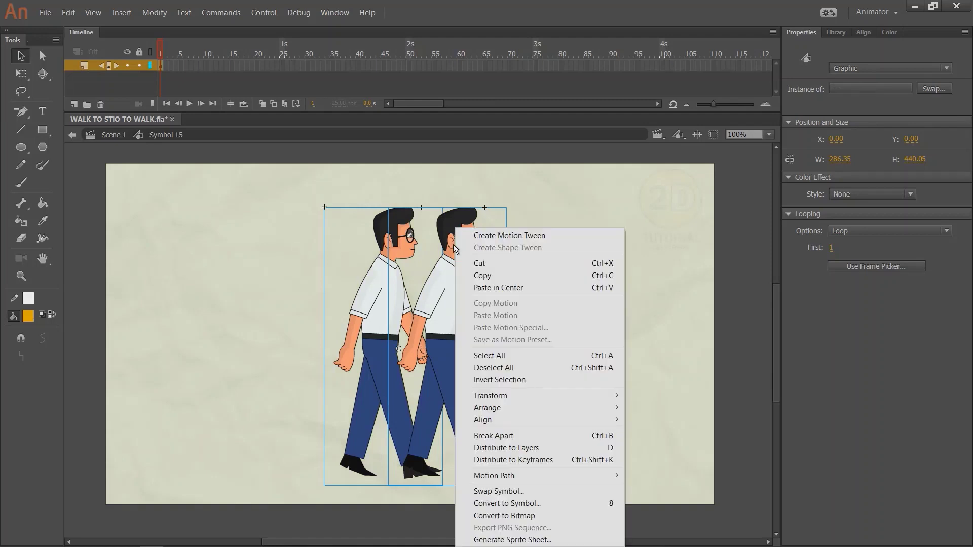
{"action": "left_click", "coordinate": [518, 447]}
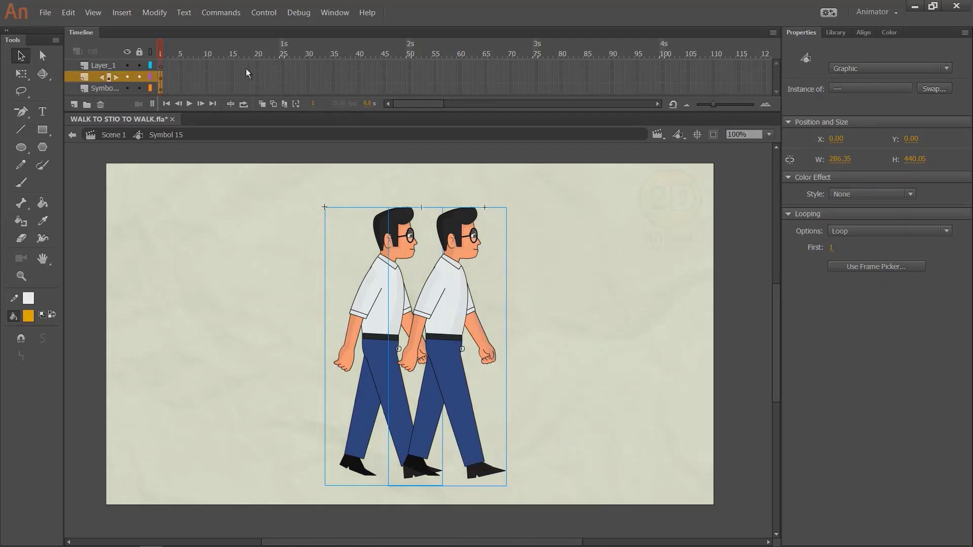
- Extend all layers of the combined symbol to about frame 76 and preview the walk from the first frame
{"action": "left_click_drag", "start_coordinate": [242, 68], "coordinate": [394, 180]}
{"action": "key", "text": "F5"}
{"action": "key", "text": "F5"}
{"action": "key", "text": "Return"}
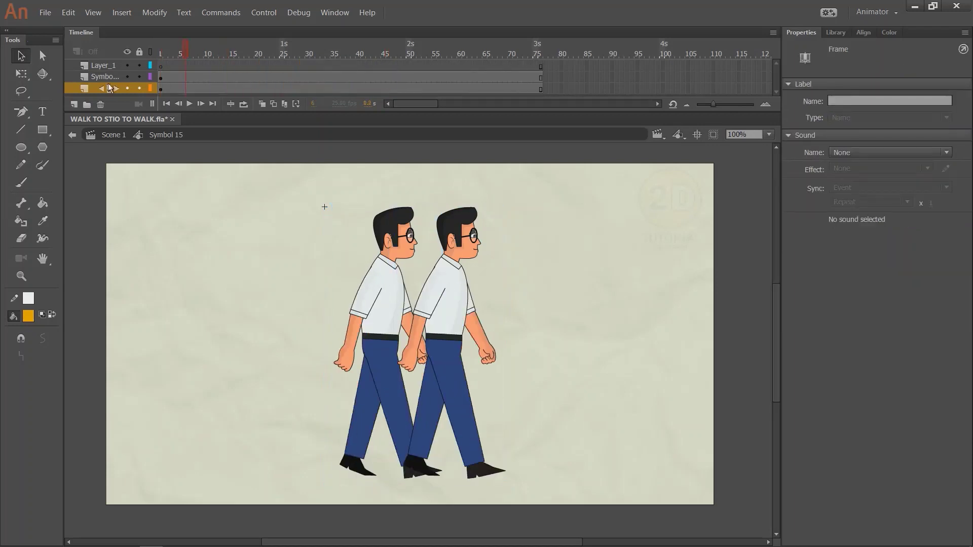
{"action": "key", "text": "shift+comma"}
{"action": "key", "text": "Return"}
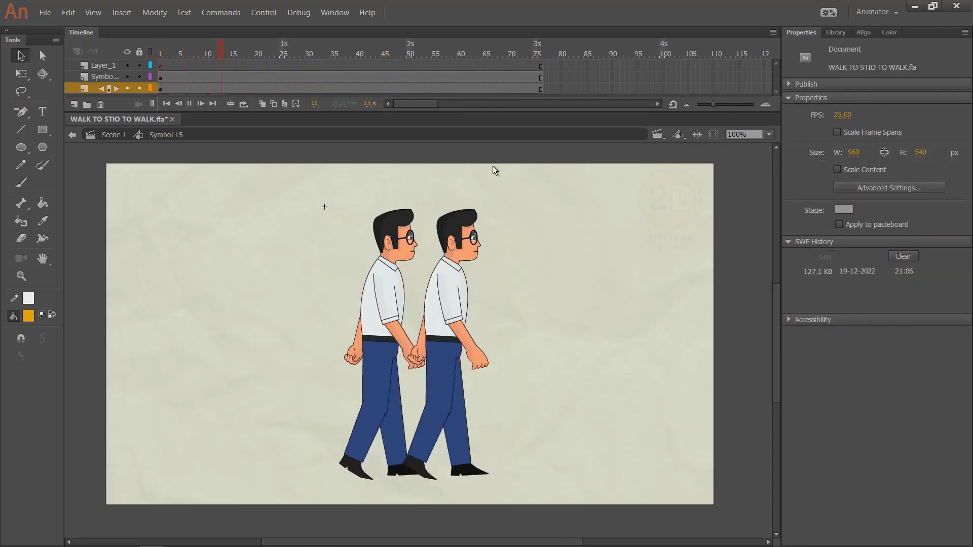
{"action": "left_click_drag", "start_coordinate": [252, 59], "coordinate": [160, 65]}
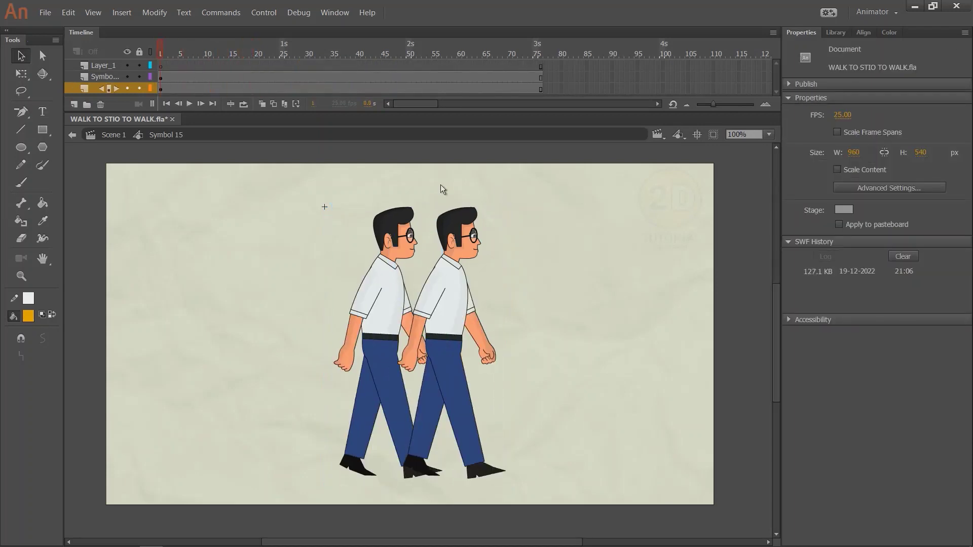
- Duplicate the front character's symbol so that it is independent of the rear character, keeping the suggested name
{"action": "left_click", "coordinate": [462, 229]}
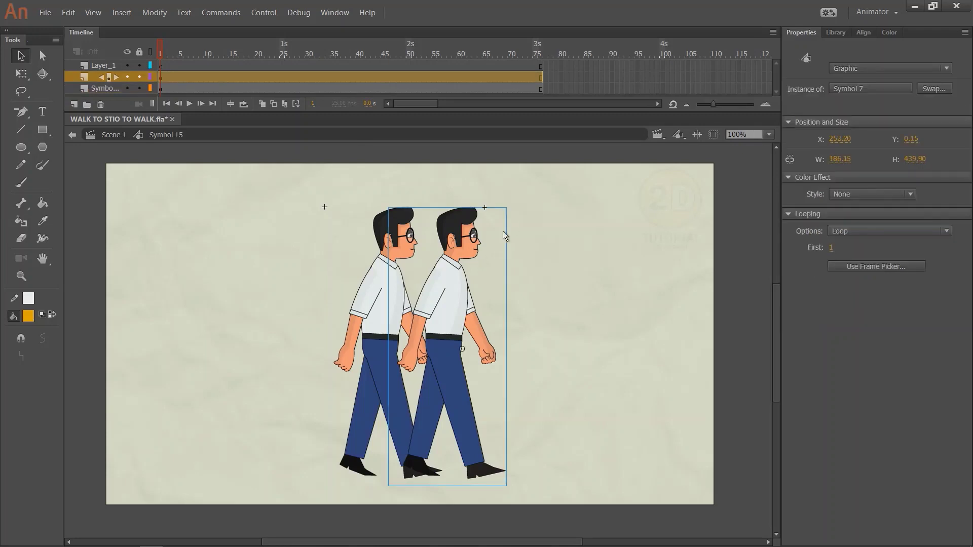
{"action": "right_click", "coordinate": [462, 252]}
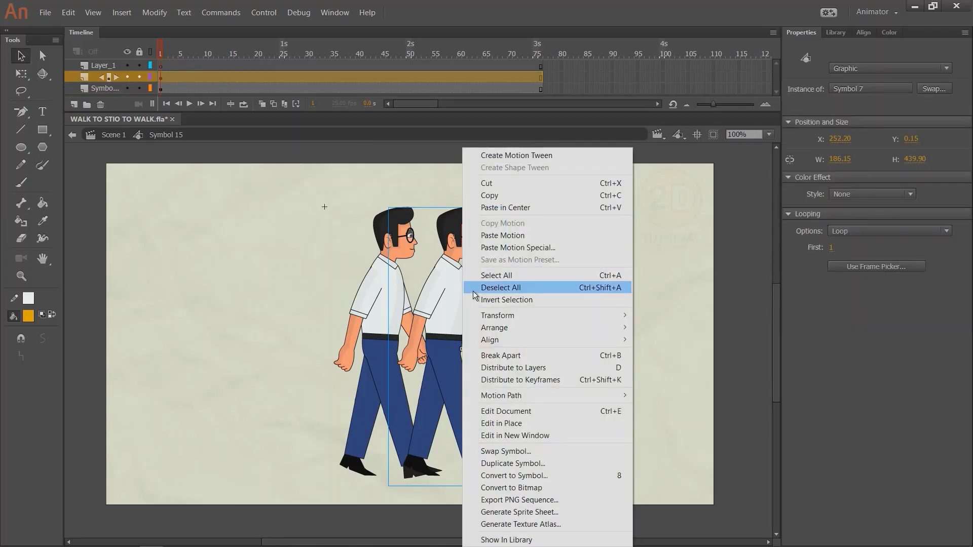
{"action": "left_click", "coordinate": [516, 465]}
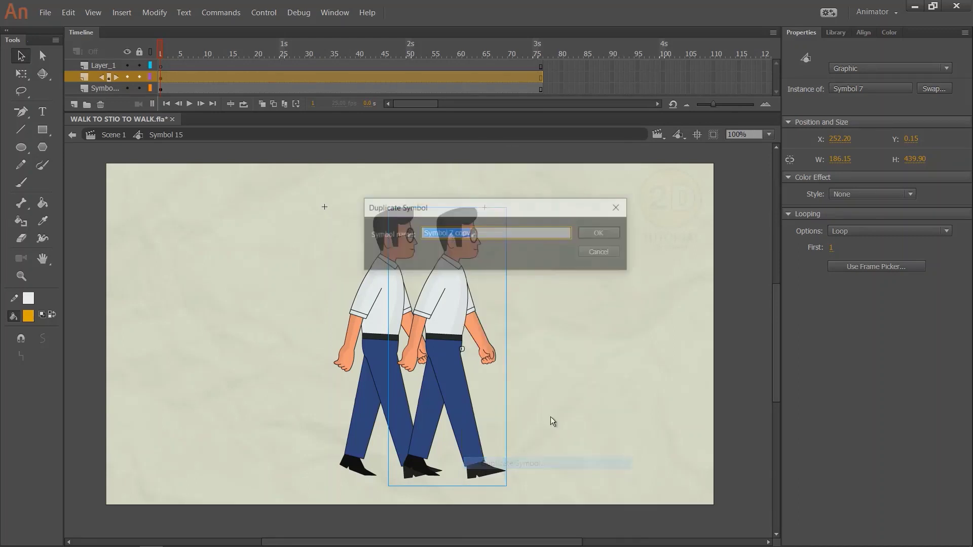
{"action": "left_click", "coordinate": [611, 231]}
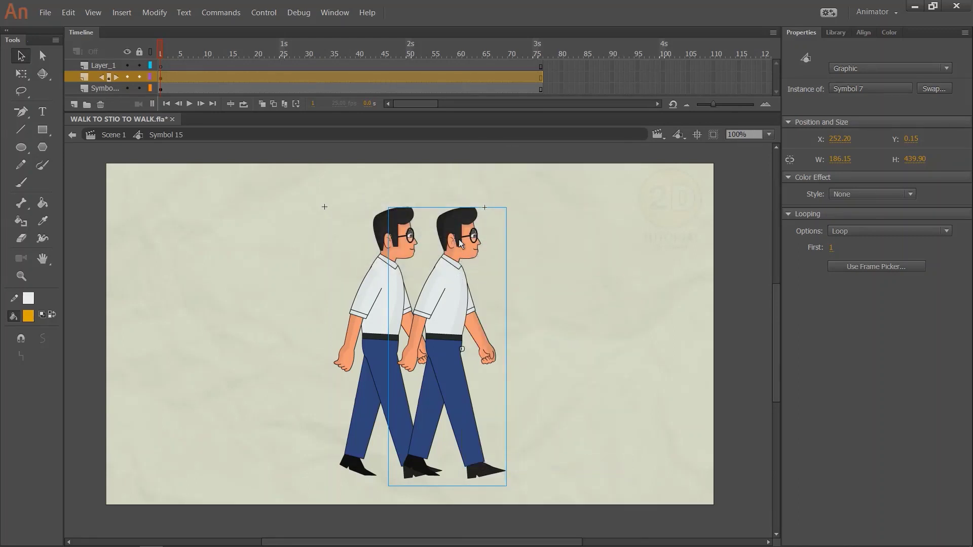
- Compare the poses at frames 30 and 31 with the matching frames 6 and 7 inside the rear character's symbol
{"action": "left_click_drag", "start_coordinate": [159, 54], "coordinate": [313, 102]}
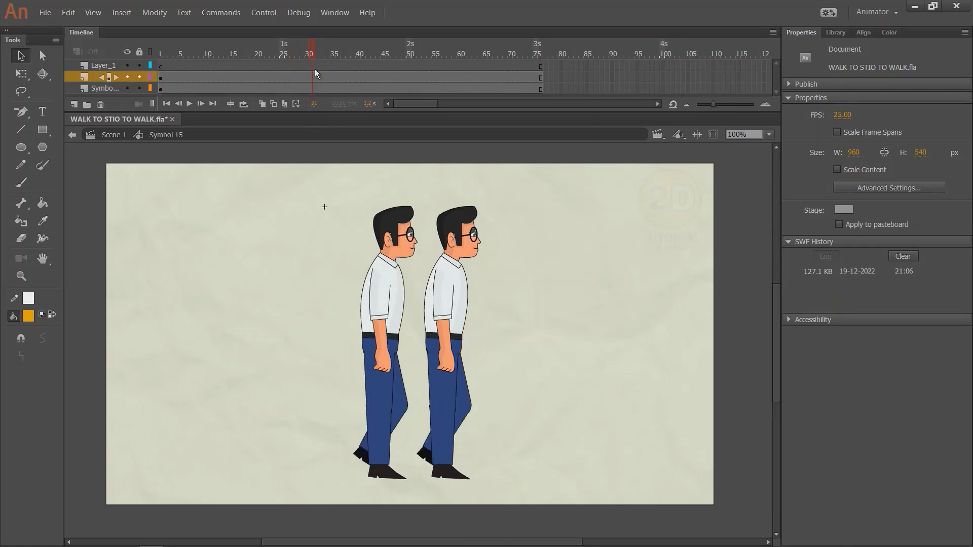
{"action": "double_click", "coordinate": [378, 192]}
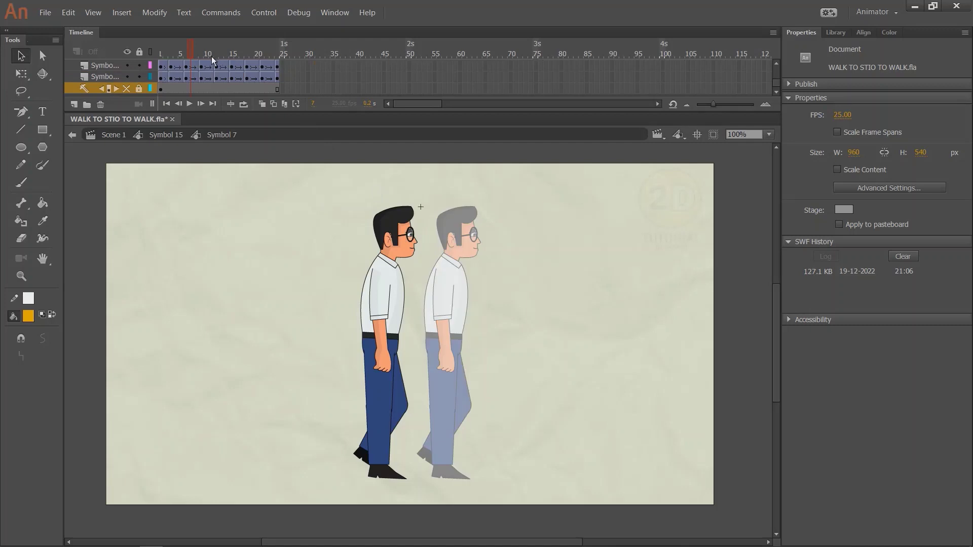
{"action": "left_click_drag", "start_coordinate": [192, 60], "coordinate": [185, 61]}
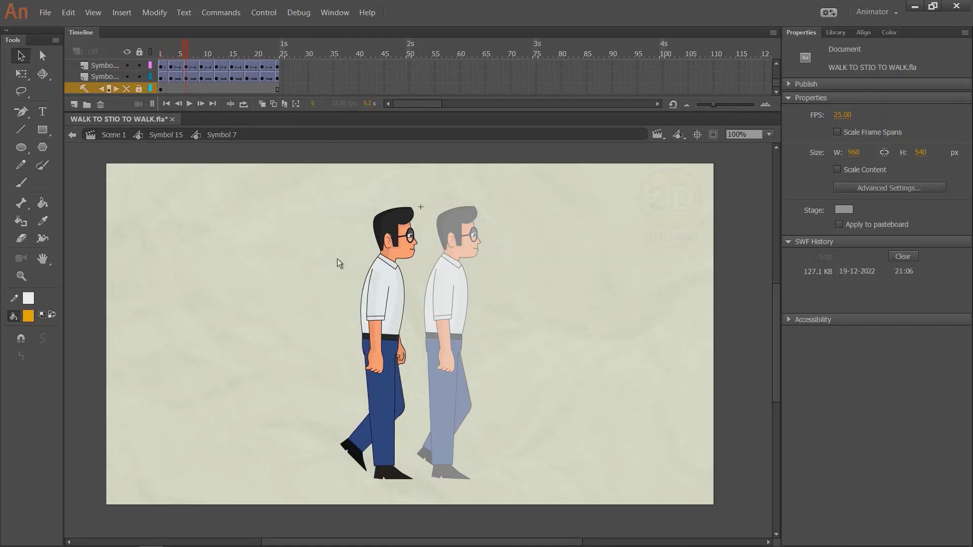
{"action": "double_click", "coordinate": [364, 211]}
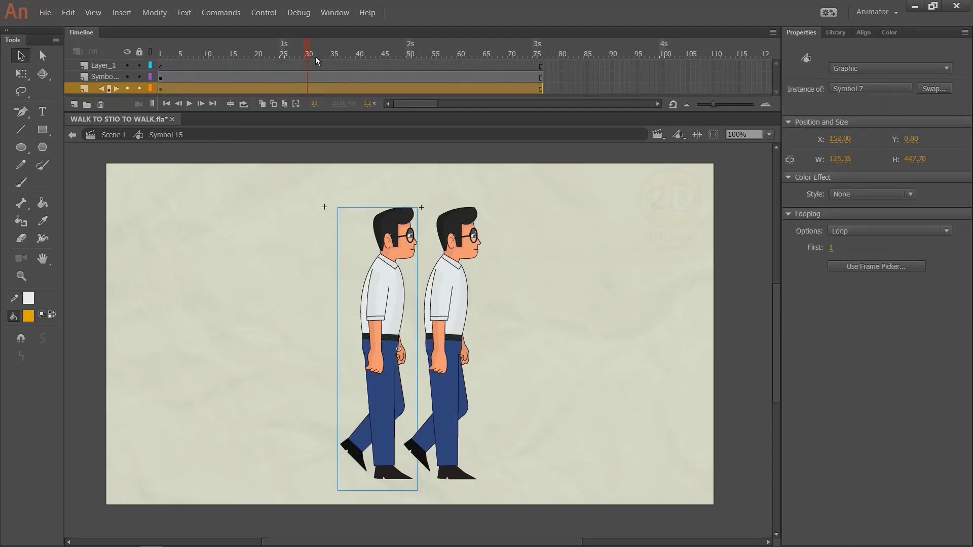
{"action": "left_click", "coordinate": [306, 53]}
{"action": "left_click_drag", "start_coordinate": [306, 53], "coordinate": [312, 55]}
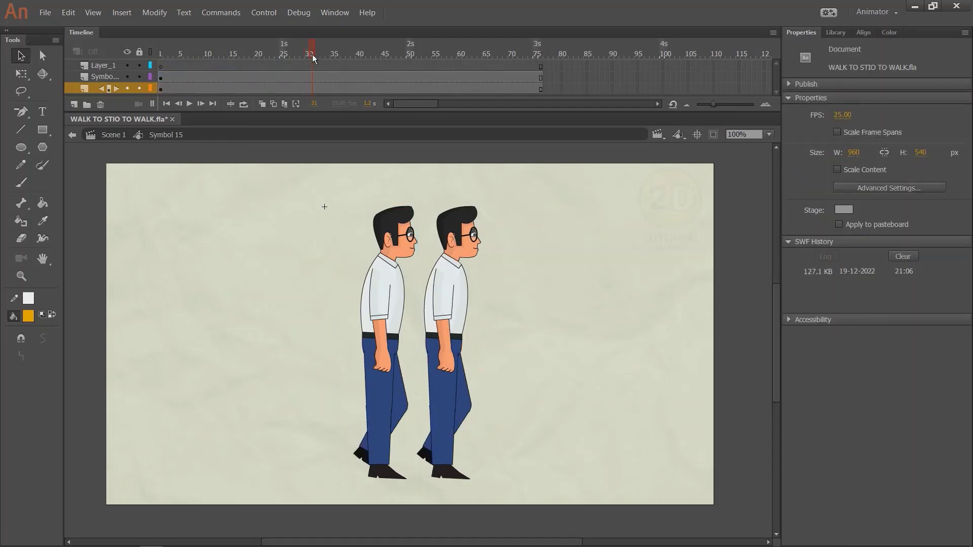
{"action": "double_click", "coordinate": [401, 240]}
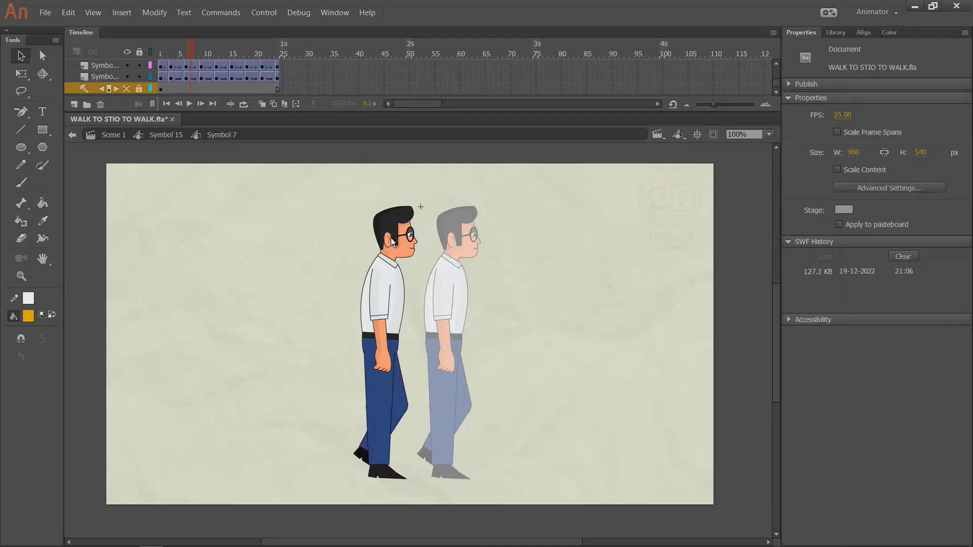
{"action": "left_click", "coordinate": [184, 54]}
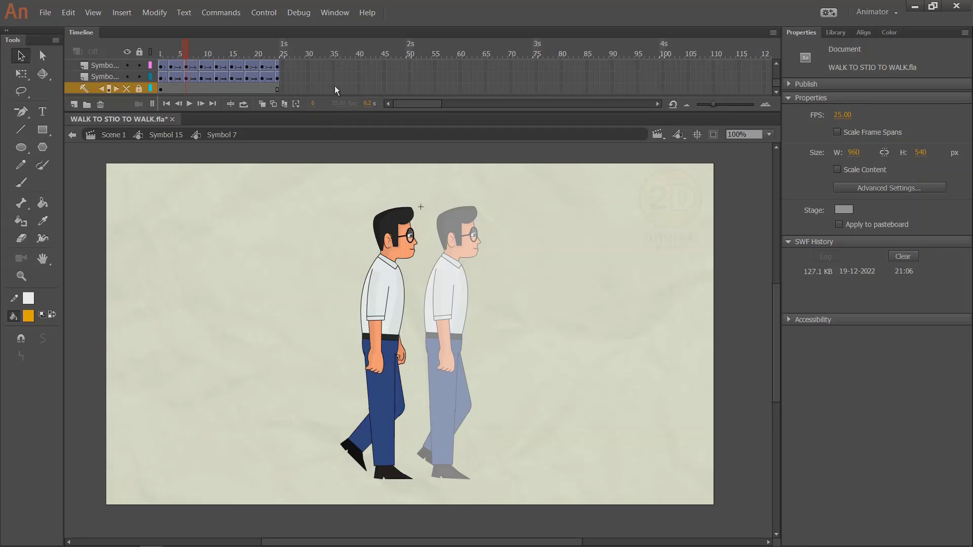
{"action": "double_click", "coordinate": [227, 213]}
{"action": "left_click", "coordinate": [302, 53]}
{"action": "left_click_drag", "start_coordinate": [302, 53], "coordinate": [312, 56]}
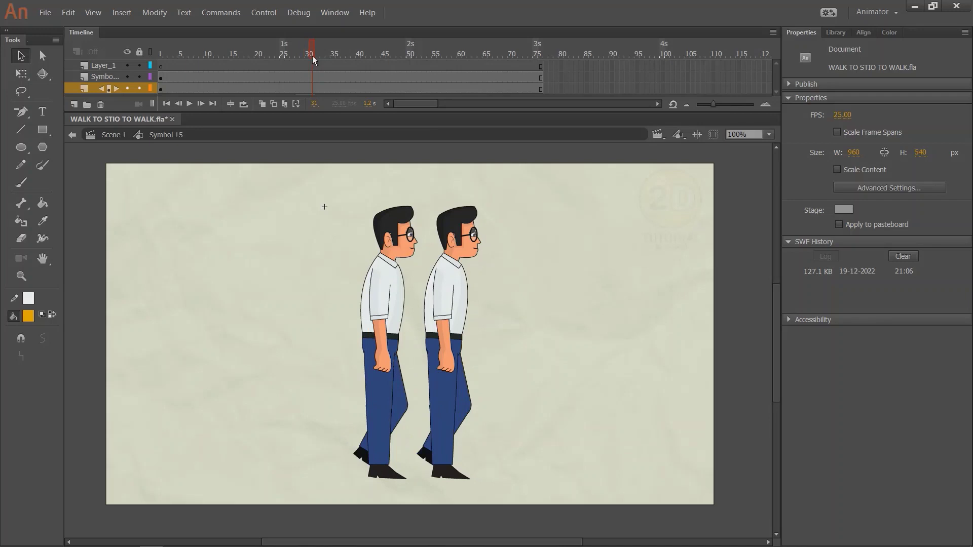
- Insert keyframes at frame 7 on all body-part layers inside the front character's duplicated symbol
{"action": "left_click", "coordinate": [461, 250]}
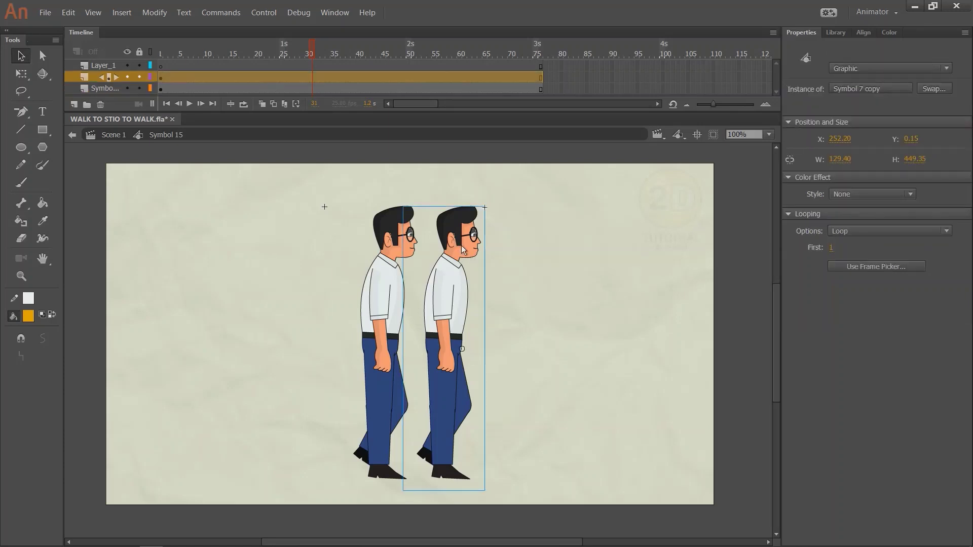
{"action": "double_click", "coordinate": [459, 247]}
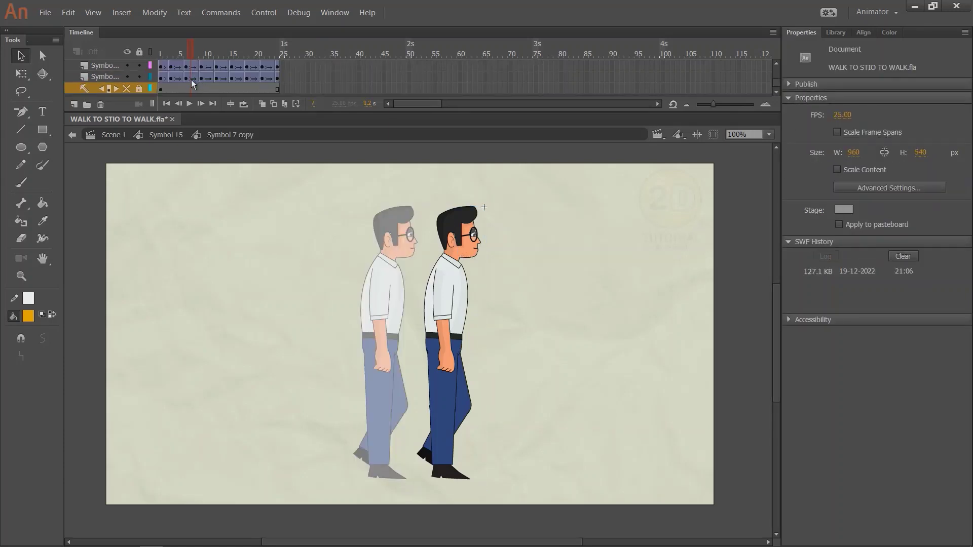
{"action": "left_click_drag", "start_coordinate": [190, 80], "coordinate": [189, 40]}
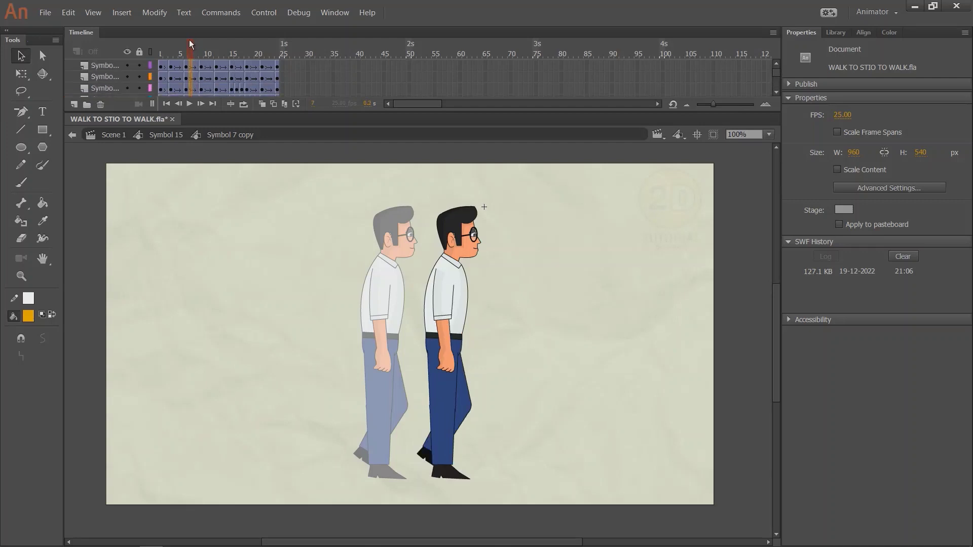
{"action": "left_click", "coordinate": [192, 43]}
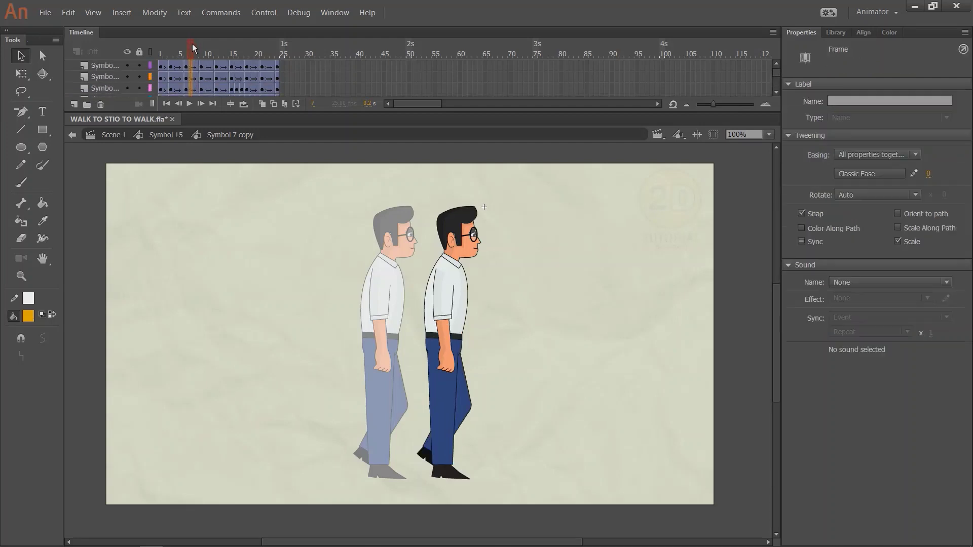
{"action": "key", "text": "F6"}
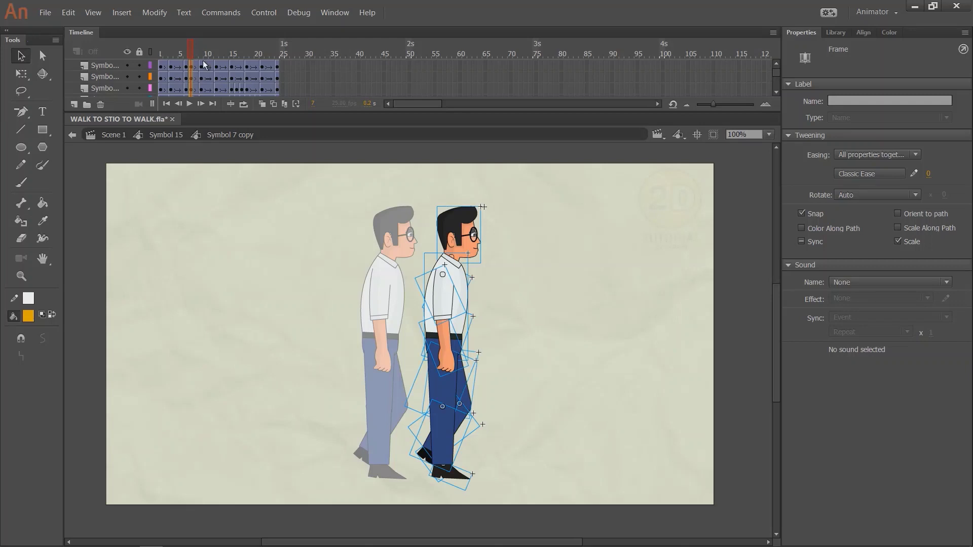
- Keep the frame 7 pose on frame 1 of the duplicated symbol's body-part layers and clear all the keyframes that follow it
{"action": "left_click", "coordinate": [161, 67]}
{"action": "left_click_drag", "start_coordinate": [172, 54], "coordinate": [160, 54]}
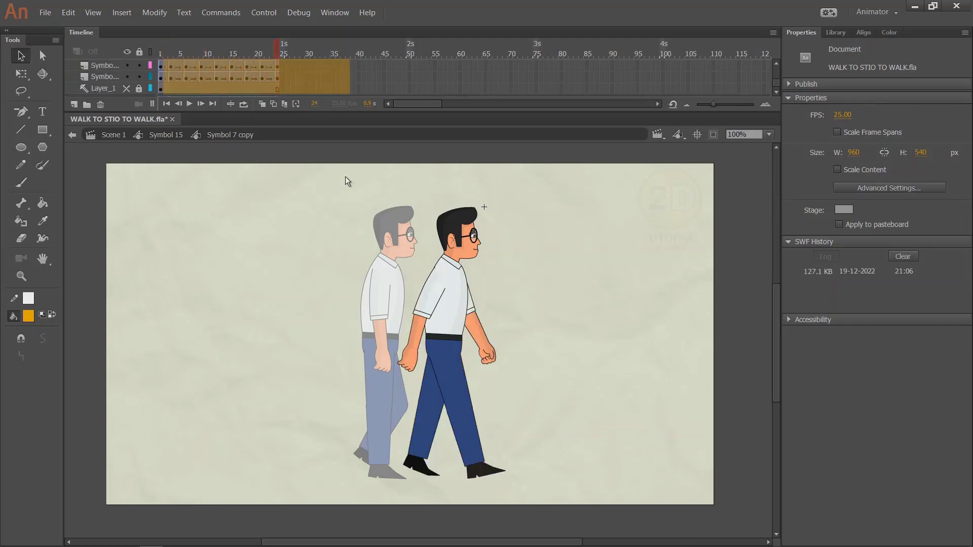
{"action": "left_click", "coordinate": [233, 76]}
{"action": "right_click", "coordinate": [234, 77]}
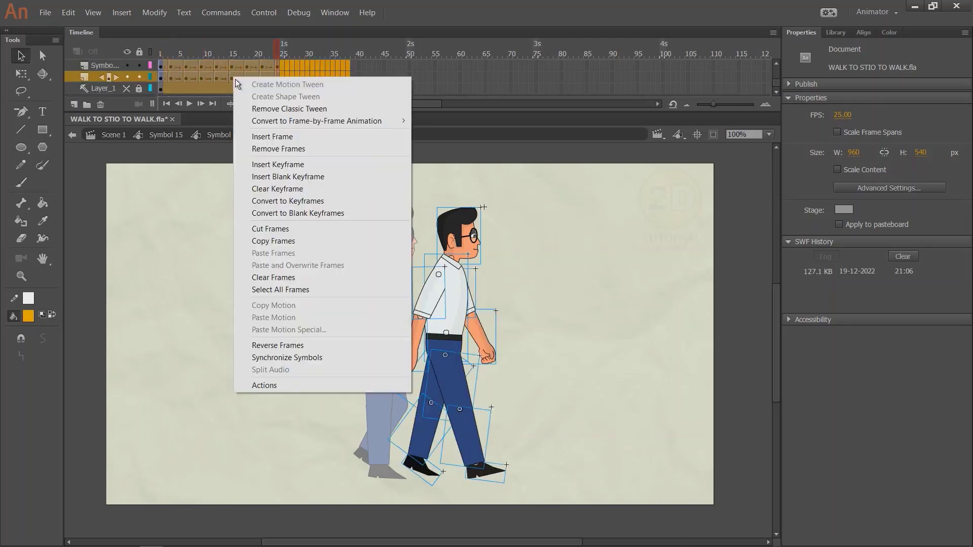
{"action": "left_click", "coordinate": [278, 188]}
- Delete the hidden, locked Layer_1 from the duplicated symbol
{"action": "left_click", "coordinate": [112, 89]}
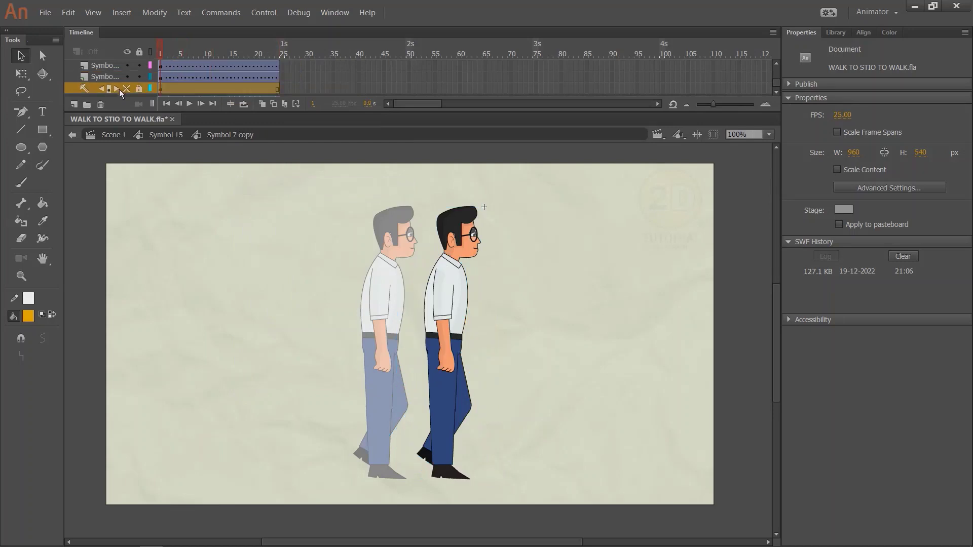
{"action": "left_click", "coordinate": [101, 104]}
{"action": "left_click_drag", "start_coordinate": [172, 59], "coordinate": [160, 87]}
- Set the looping option of both the front and rear shoes to Single Frame
{"action": "left_click_drag", "start_coordinate": [520, 307], "coordinate": [475, 227]}
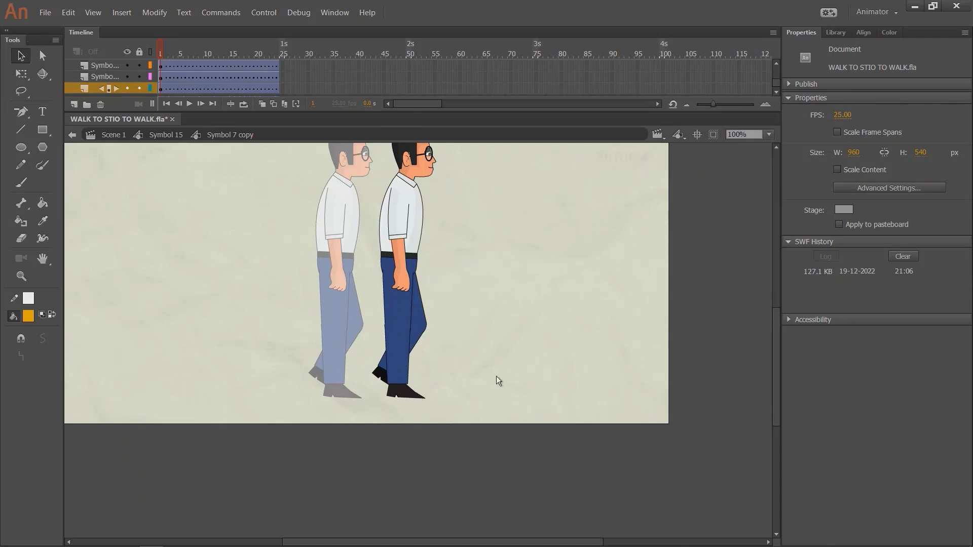
{"action": "left_click", "coordinate": [405, 392]}
{"action": "left_click", "coordinate": [850, 232]}
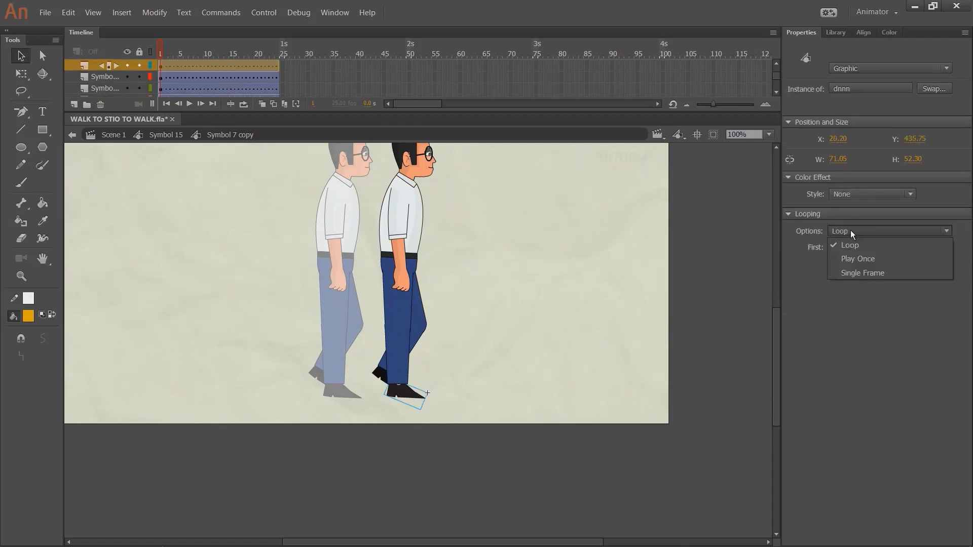
{"action": "left_click", "coordinate": [875, 272]}
{"action": "left_click", "coordinate": [381, 376]}
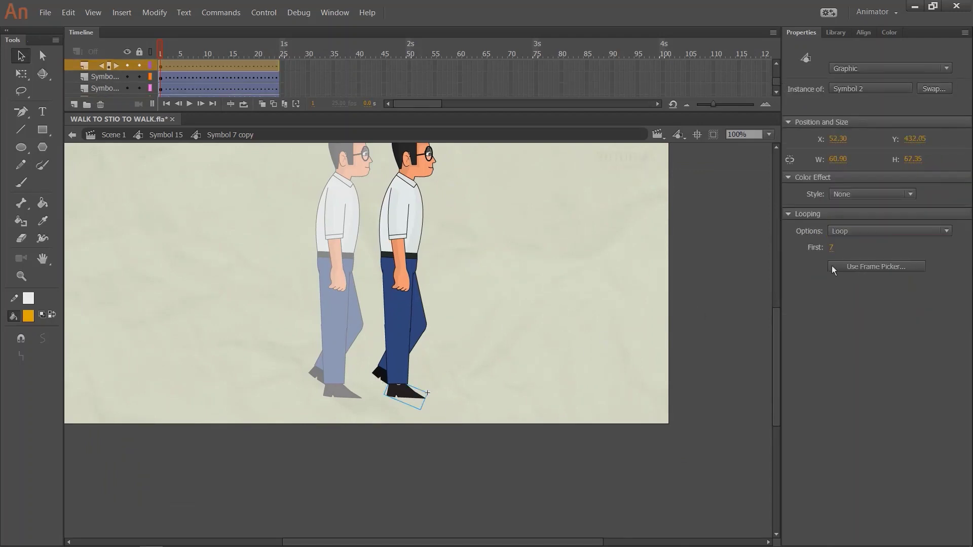
{"action": "left_click", "coordinate": [876, 232]}
{"action": "left_click", "coordinate": [857, 272]}
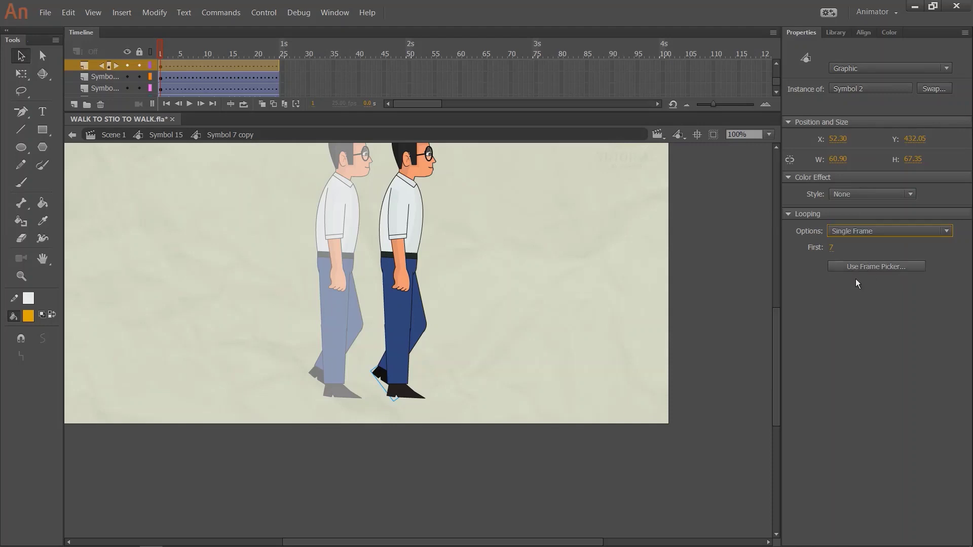
- Return to Symbol 15, insert keyframes at frame 31 on both character layers, and save the file
{"action": "left_click", "coordinate": [194, 65]}
{"action": "left_click", "coordinate": [242, 193]}
{"action": "left_click_drag", "start_coordinate": [242, 194], "coordinate": [246, 243]}
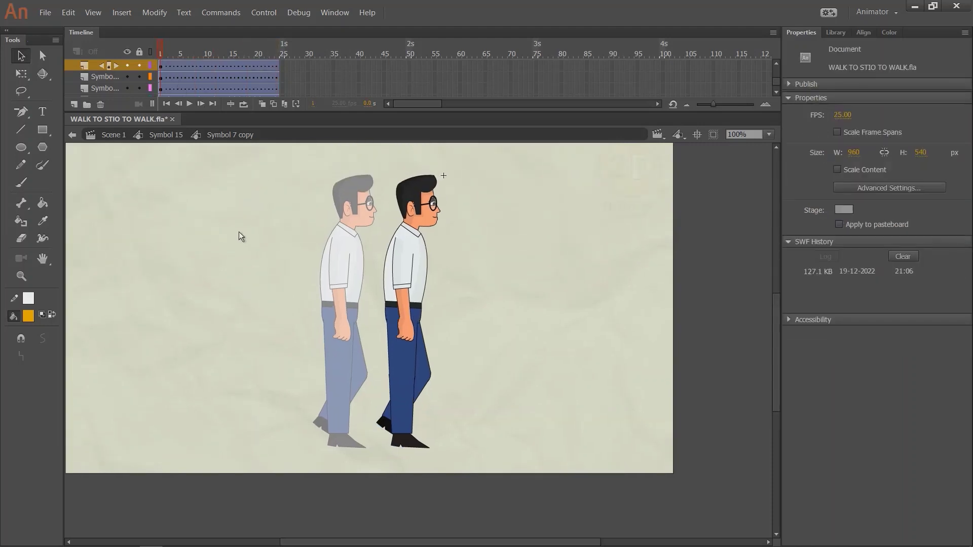
{"action": "double_click", "coordinate": [239, 232]}
{"action": "left_click_drag", "start_coordinate": [206, 85], "coordinate": [316, 93]}
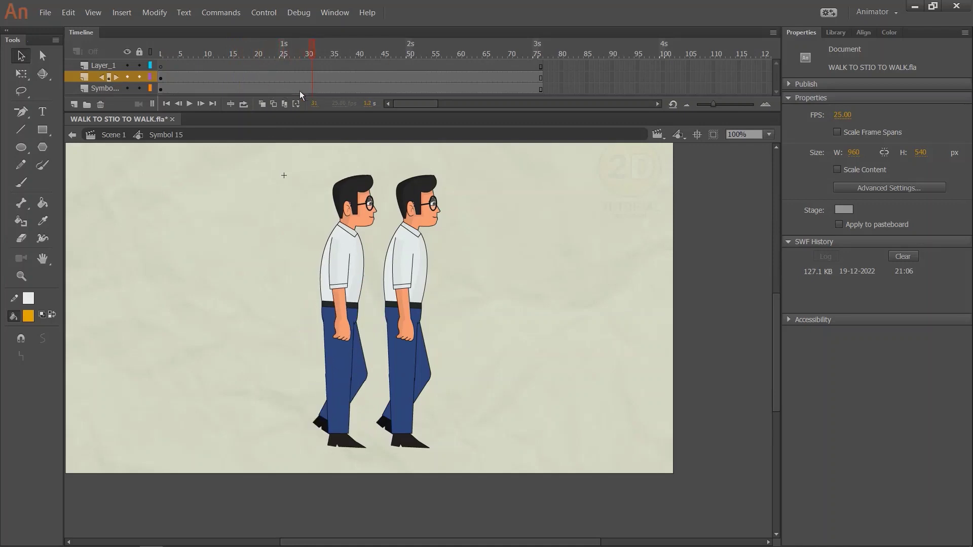
{"action": "left_click", "coordinate": [322, 84]}
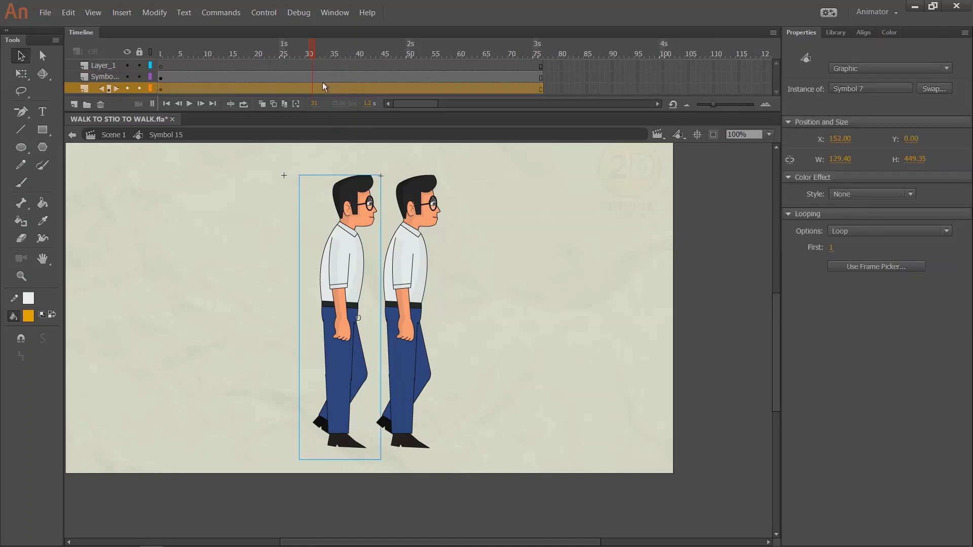
{"action": "left_click", "coordinate": [312, 89]}
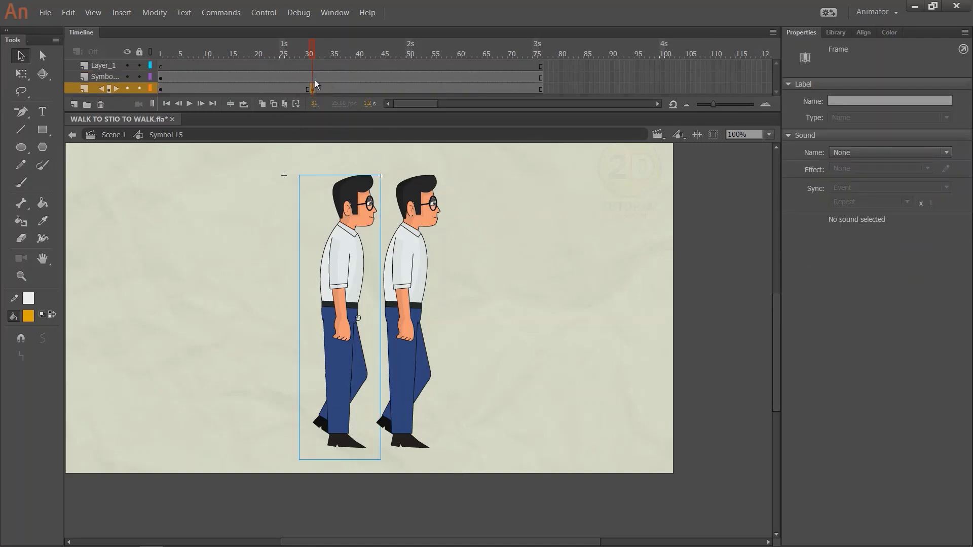
{"action": "left_click", "coordinate": [314, 79]}
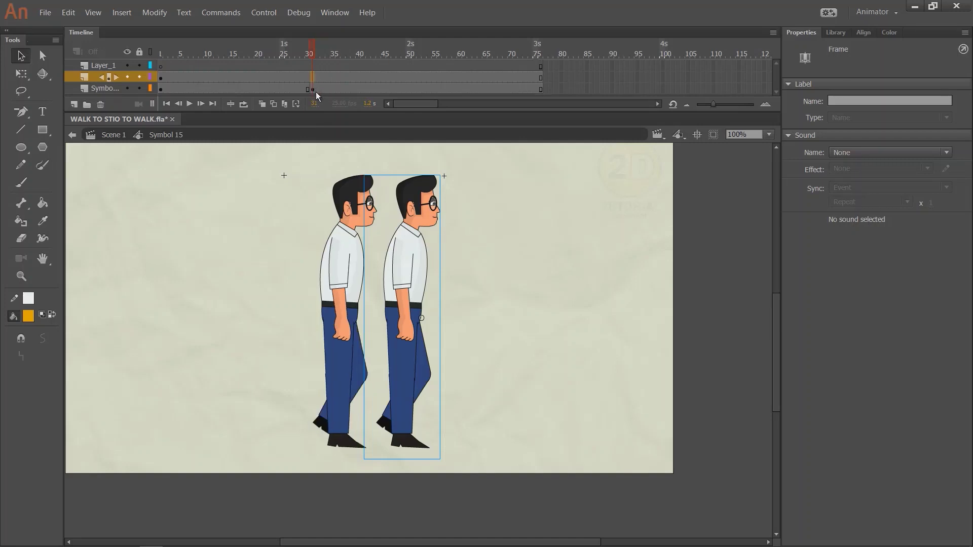
{"action": "left_click", "coordinate": [117, 170]}
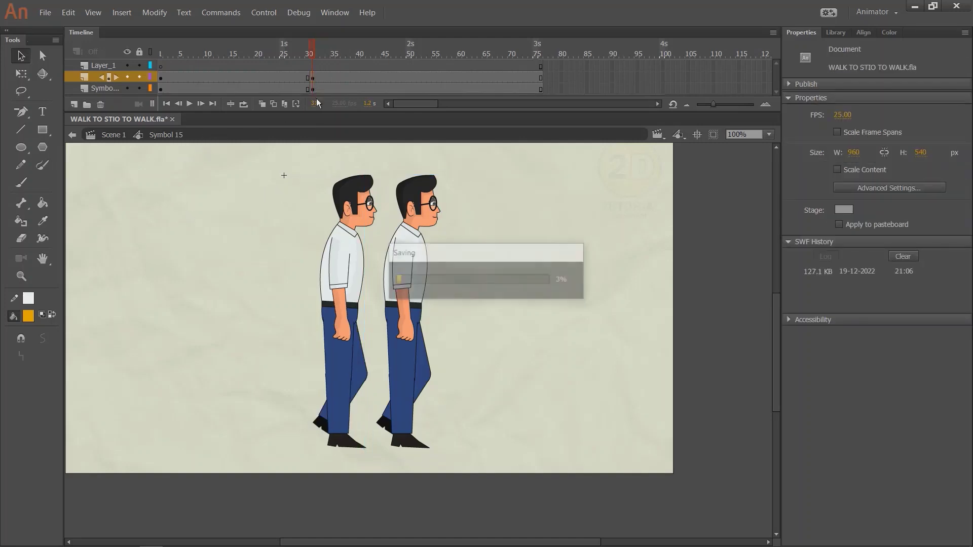
- Delete the front character from frames 1 to 30 and the rear character from frame 31 onward
{"action": "left_click", "coordinate": [298, 78]}
{"action": "key", "text": "Delete"}
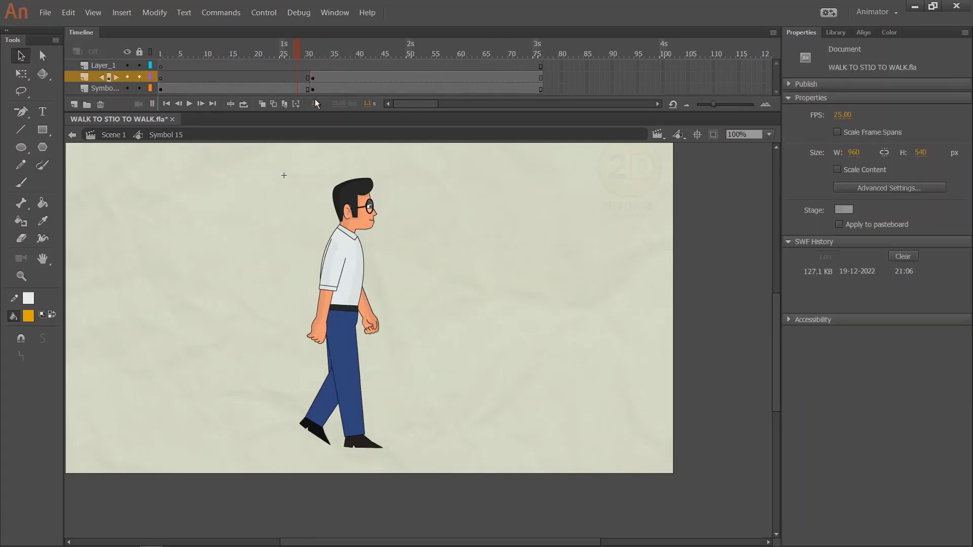
{"action": "left_click", "coordinate": [314, 89]}
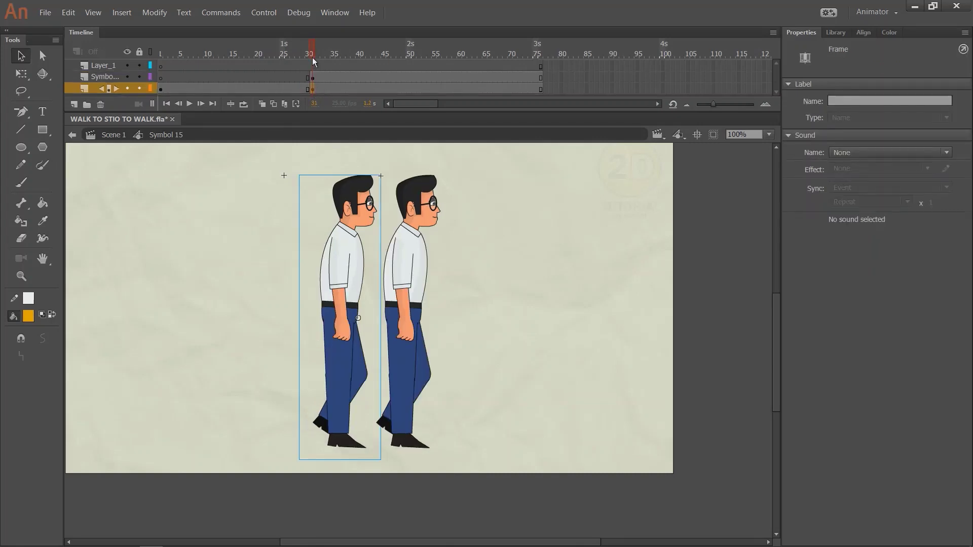
{"action": "key", "text": "Delete"}
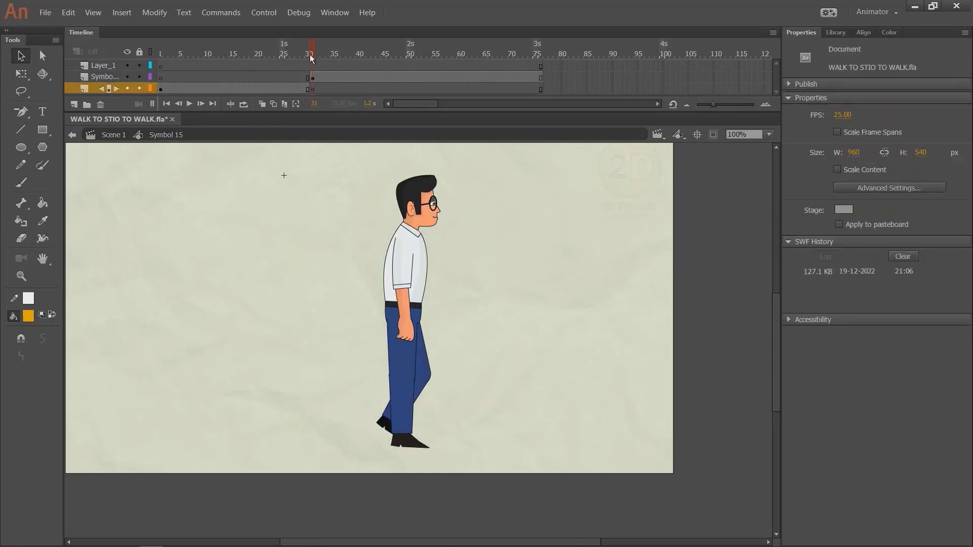
- Move the stopping character at frame 31 back toward the walking character's position at frame 30
{"action": "left_click_drag", "start_coordinate": [309, 54], "coordinate": [309, 54]}
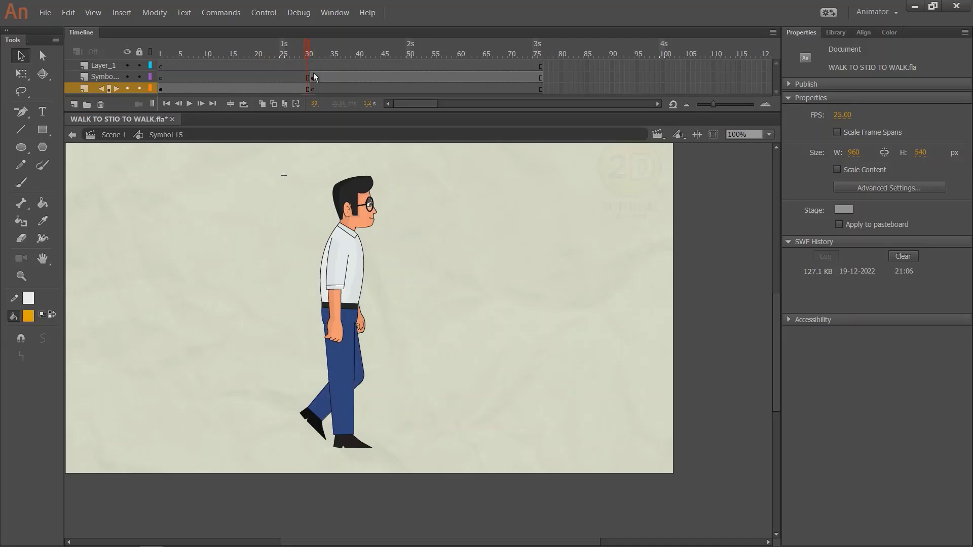
{"action": "left_click", "coordinate": [313, 77]}
{"action": "key", "text": "shift+Left"}
{"action": "key", "text": "shift+Left"}
{"action": "key", "text": "shift+Left"}
{"action": "key", "text": "shift+Left"}
{"action": "key", "text": "shift+Left"}
{"action": "key", "text": "shift+Left"}
{"action": "key", "text": "shift+Left"}
{"action": "key", "text": "shift+Left"}
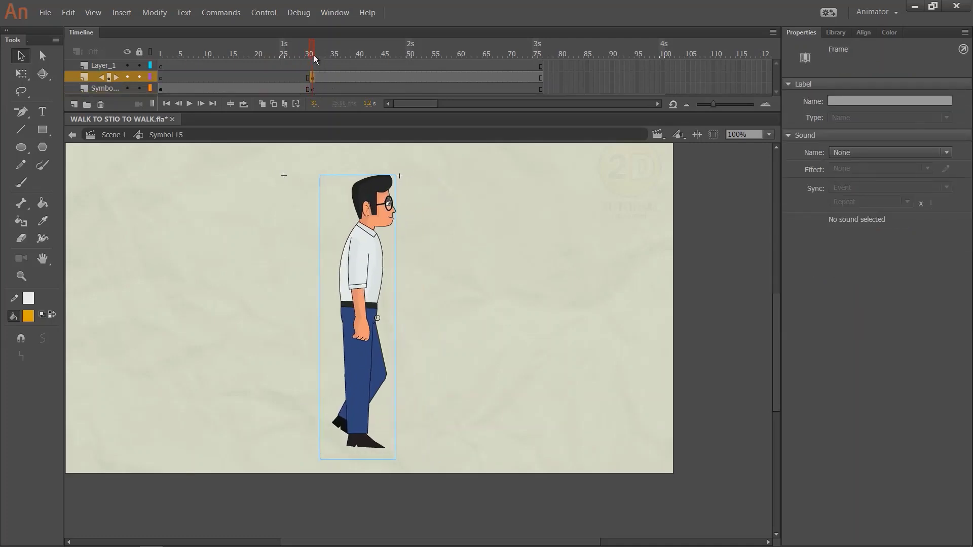
{"action": "left_click", "coordinate": [310, 54]}
{"action": "left_click", "coordinate": [309, 53]}
{"action": "left_click", "coordinate": [313, 78]}
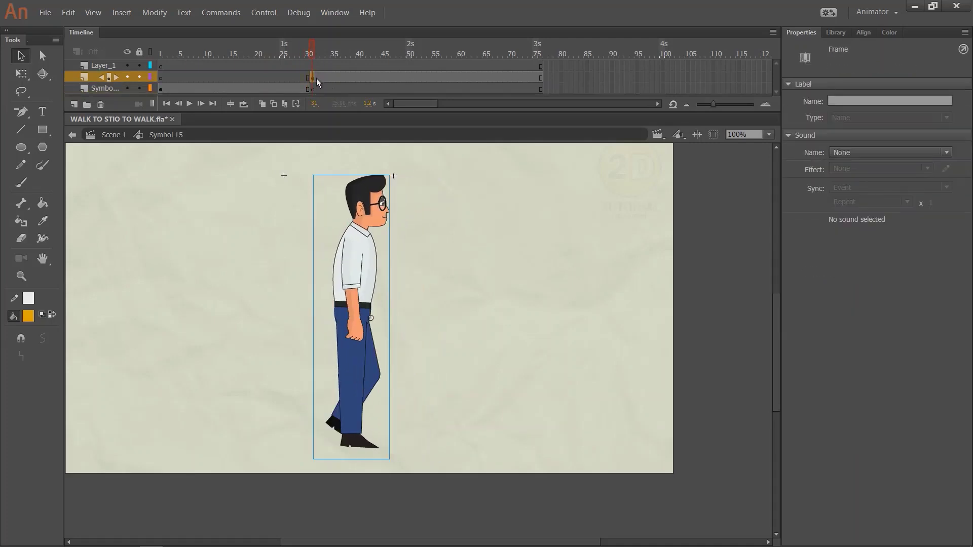
{"action": "key", "text": "Left"}
{"action": "key", "text": "Left"}
{"action": "key", "text": "Left"}
{"action": "key", "text": "Left"}
{"action": "key", "text": "Left"}
{"action": "key", "text": "Left"}
{"action": "key", "text": "Left"}
{"action": "key", "text": "Left"}
{"action": "key", "text": "Left"}
{"action": "key", "text": "Left"}
{"action": "key", "text": "Left"}
{"action": "key", "text": "Left"}
{"action": "key", "text": "Left"}
{"action": "key", "text": "Left"}
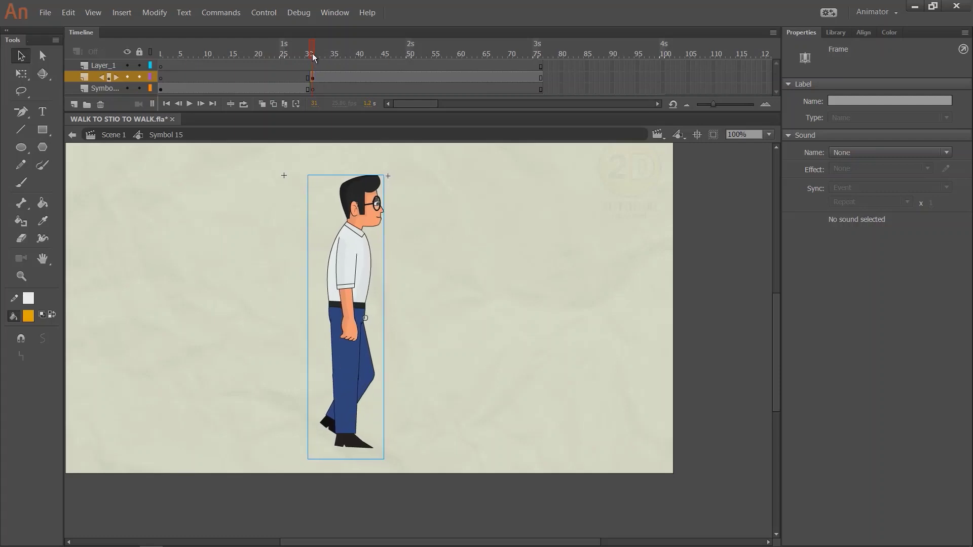
- Fine-tune the stopping character at frame 31 to X 160.20, comparing its pose against frame 30
{"action": "left_click_drag", "start_coordinate": [312, 53], "coordinate": [305, 53]}
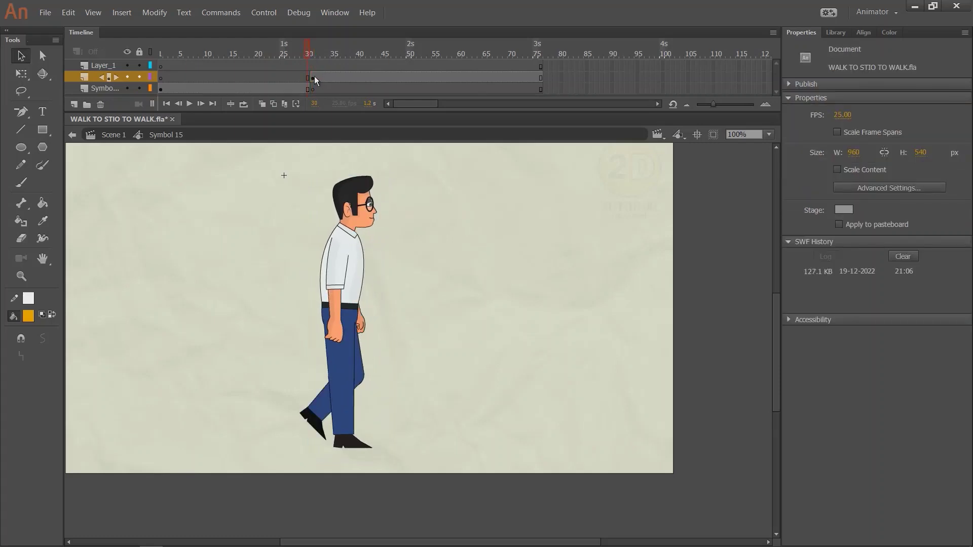
{"action": "left_click", "coordinate": [314, 77]}
{"action": "left_click", "coordinate": [307, 54]}
{"action": "left_click", "coordinate": [312, 54]}
{"action": "left_click", "coordinate": [314, 77]}
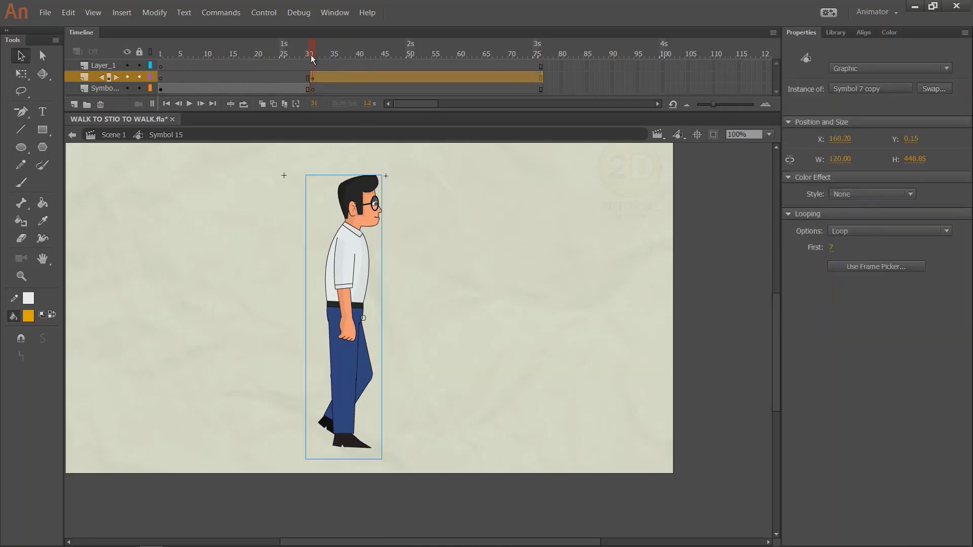
{"action": "left_click", "coordinate": [310, 56]}
{"action": "left_click", "coordinate": [311, 56]}
{"action": "left_click", "coordinate": [307, 56]}
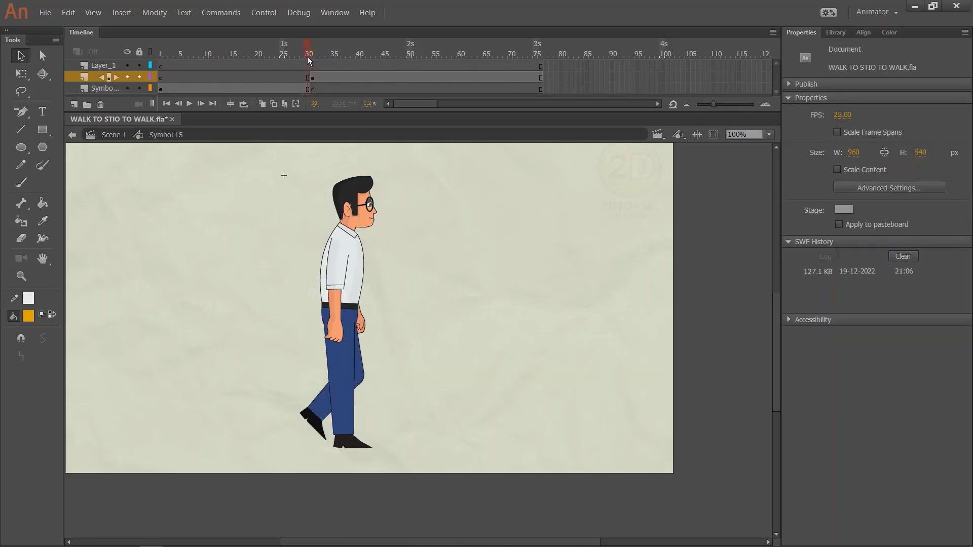
{"action": "left_click", "coordinate": [312, 56]}
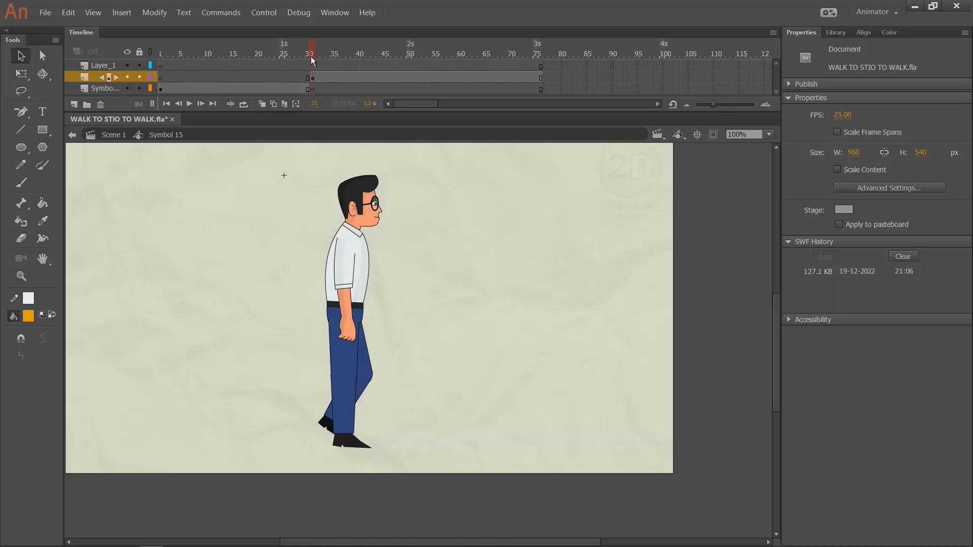
{"action": "left_click", "coordinate": [308, 56]}
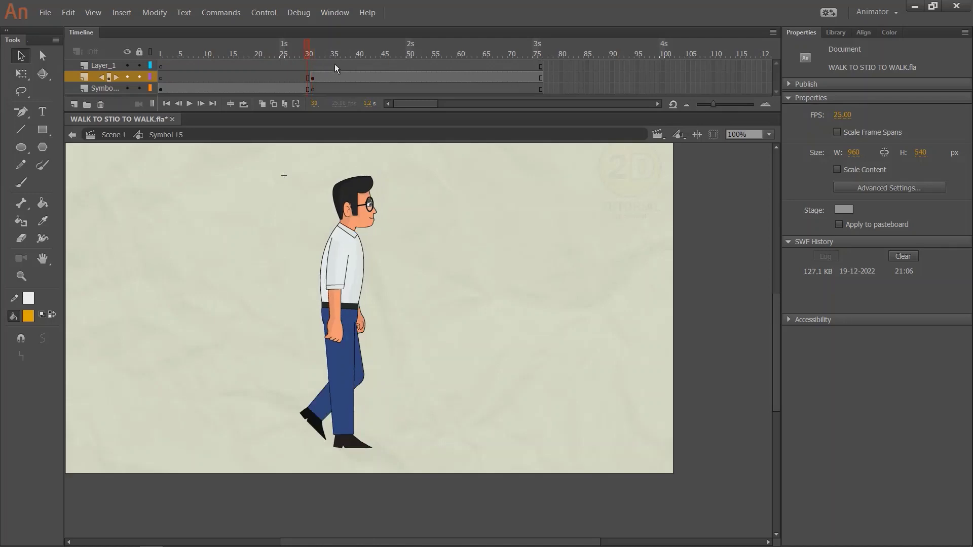
- Insert one frame on all layers before the character switch and align the stopping character at frame 32 to X 152.20
{"action": "key", "text": "F5"}
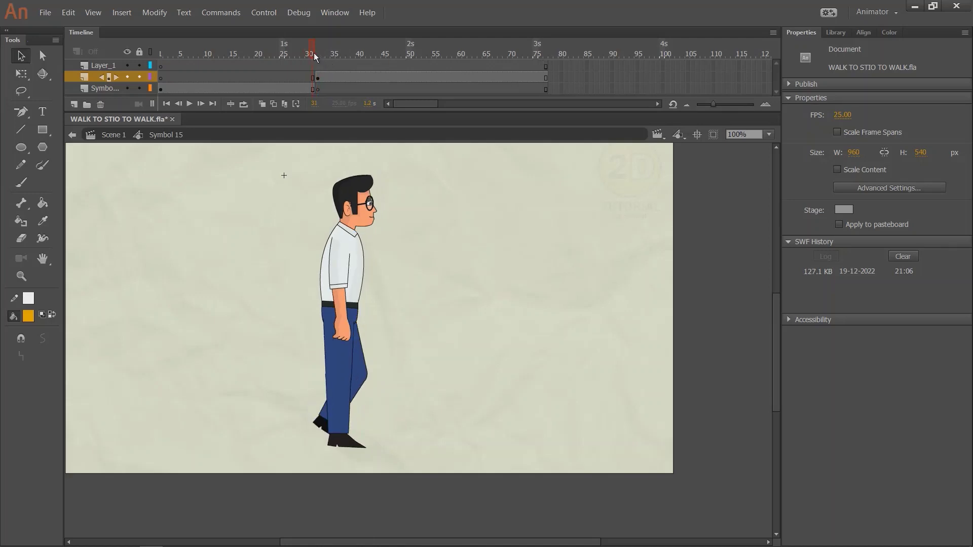
{"action": "left_click_drag", "start_coordinate": [314, 53], "coordinate": [312, 54]}
{"action": "left_click", "coordinate": [320, 77]}
{"action": "left_click", "coordinate": [315, 56]}
{"action": "left_click", "coordinate": [317, 77]}
{"action": "left_click", "coordinate": [314, 53]}
{"action": "left_click", "coordinate": [318, 77]}
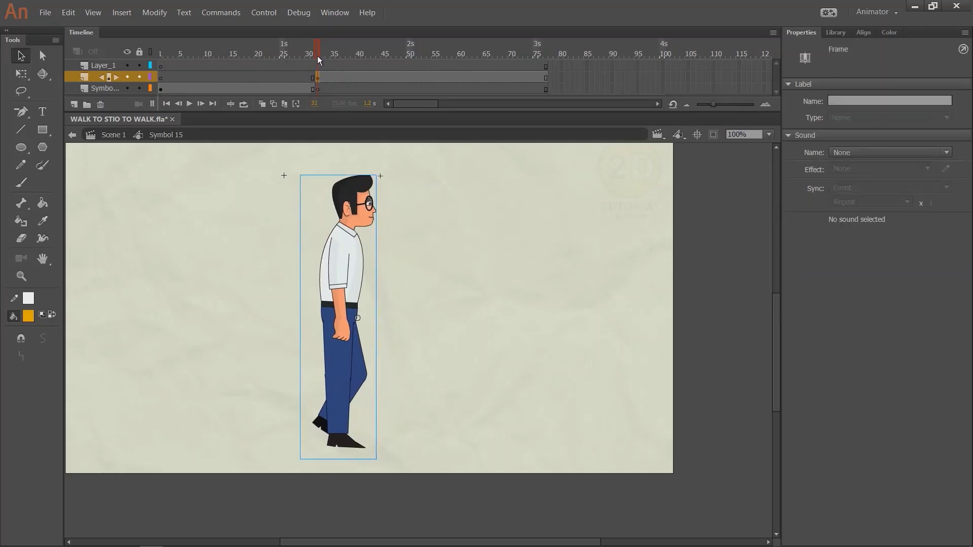
{"action": "left_click", "coordinate": [314, 55]}
{"action": "left_click", "coordinate": [318, 77]}
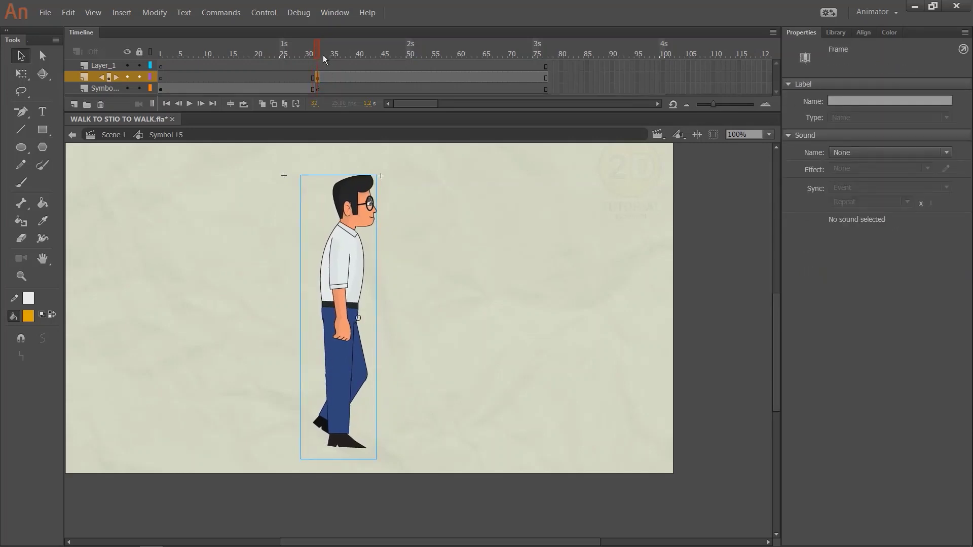
{"action": "left_click_drag", "start_coordinate": [314, 55], "coordinate": [303, 56]}
{"action": "key", "text": "Return"}
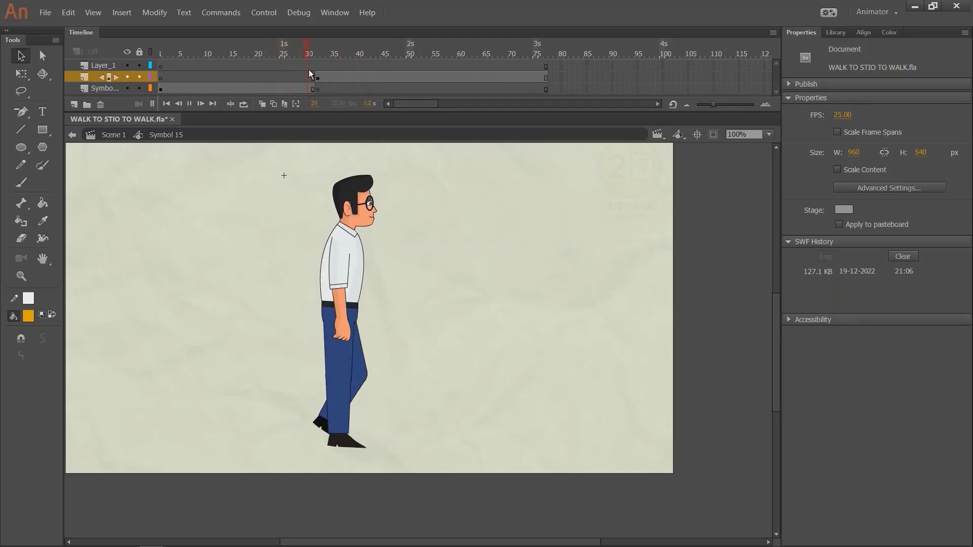
- Set the stopping character's first looping frame to 1 at frame 32
{"action": "left_click", "coordinate": [317, 56]}
{"action": "left_click", "coordinate": [353, 218]}
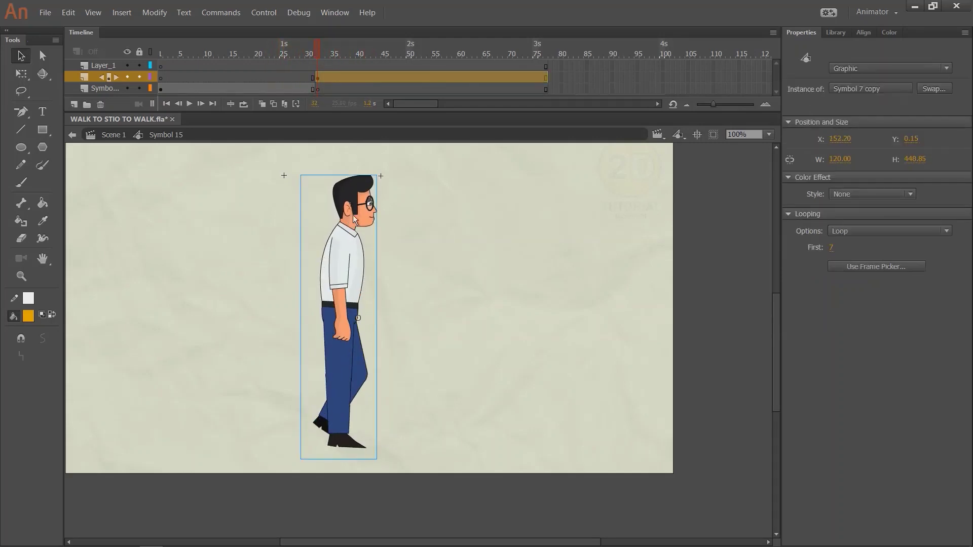
{"action": "left_click", "coordinate": [832, 247]}
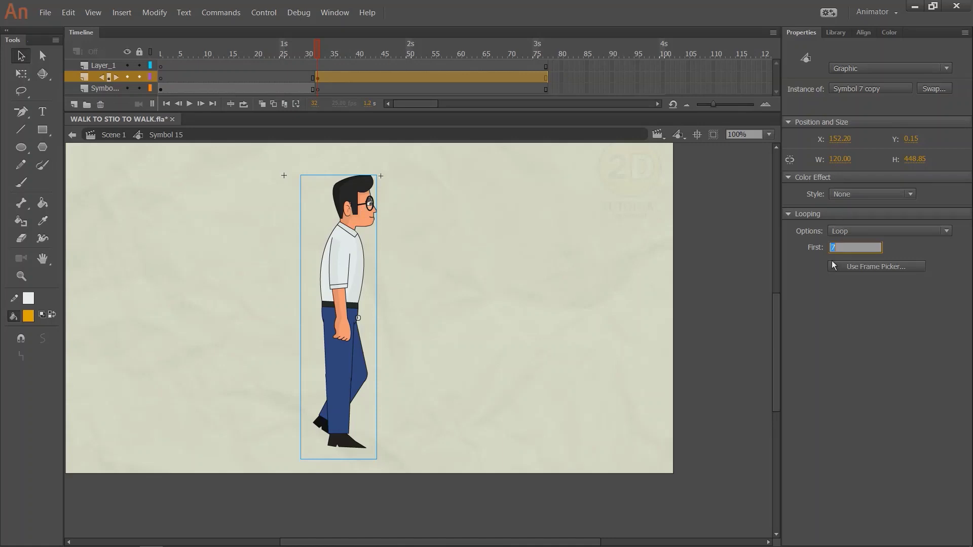
{"action": "type", "text": "1"}
{"action": "left_click", "coordinate": [590, 263]}
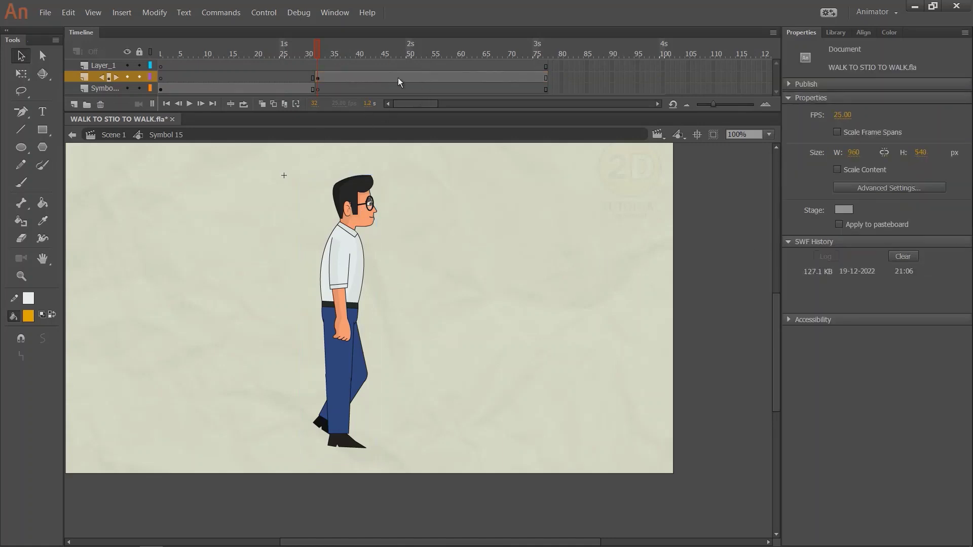
- Open the stopping character's symbol and insert keyframes on all layers at frames 5, 10 and 15
{"action": "left_click", "coordinate": [357, 216]}
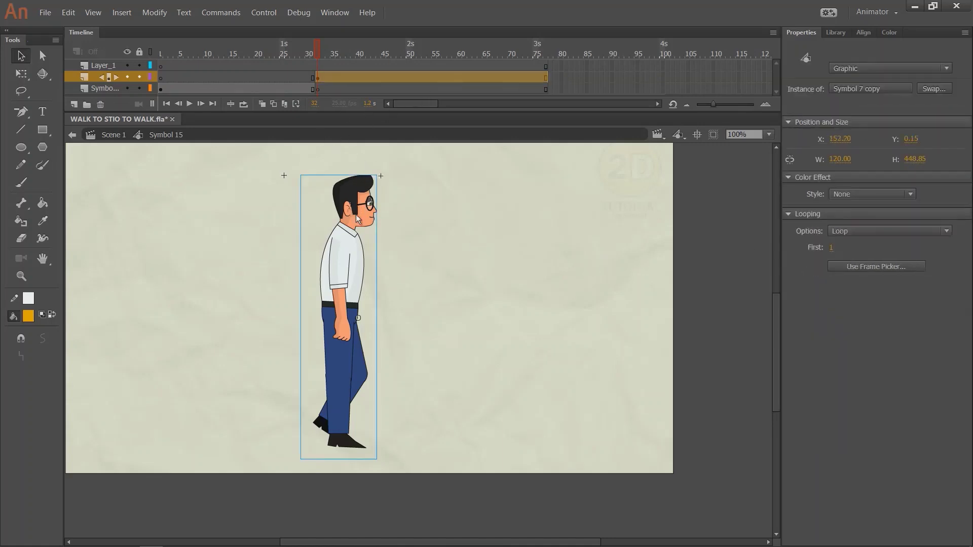
{"action": "double_click", "coordinate": [358, 212]}
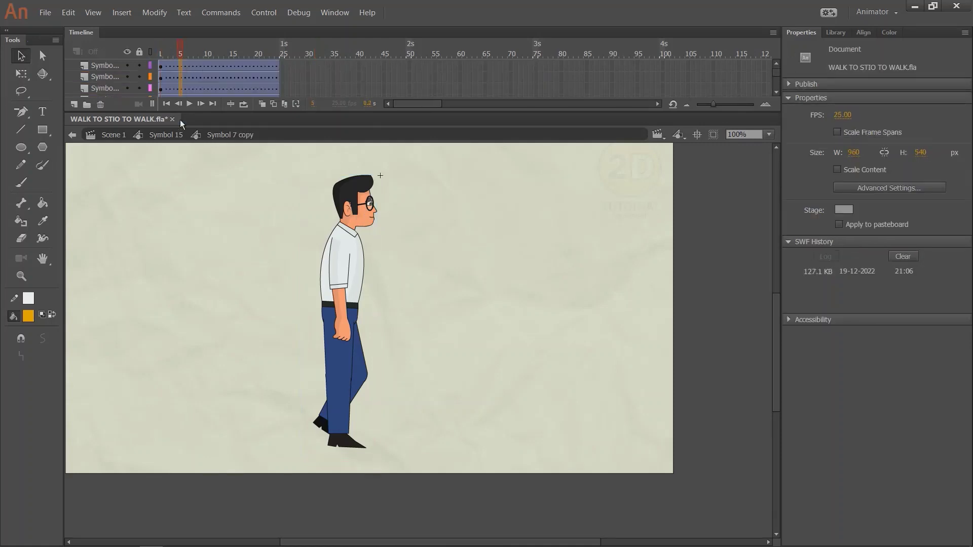
{"action": "scroll", "coordinate": [179, 140], "scroll_direction": "down", "scroll_amount": 6}
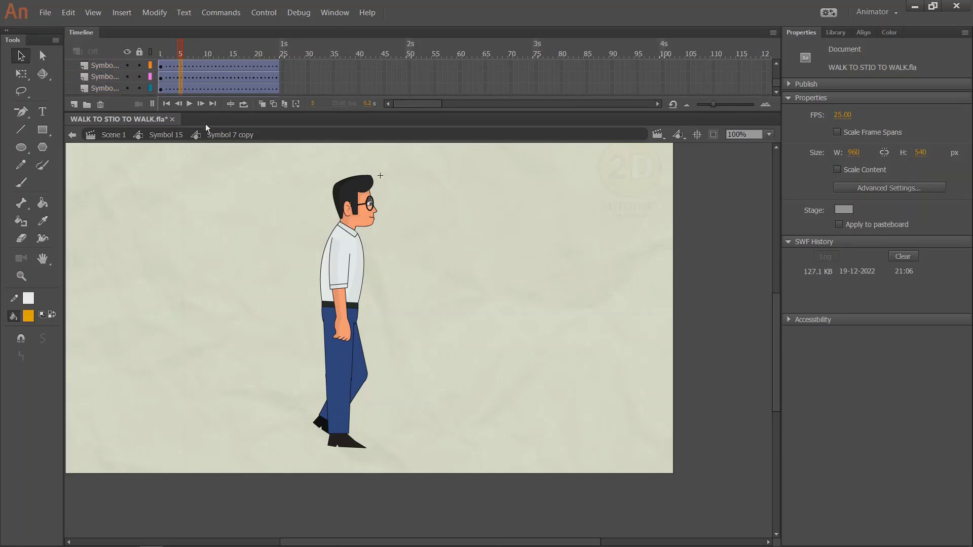
{"action": "key", "text": "F6"}
{"action": "left_click_drag", "start_coordinate": [206, 88], "coordinate": [208, 30]}
{"action": "key", "text": "F6"}
{"action": "left_click_drag", "start_coordinate": [231, 67], "coordinate": [231, 145]}
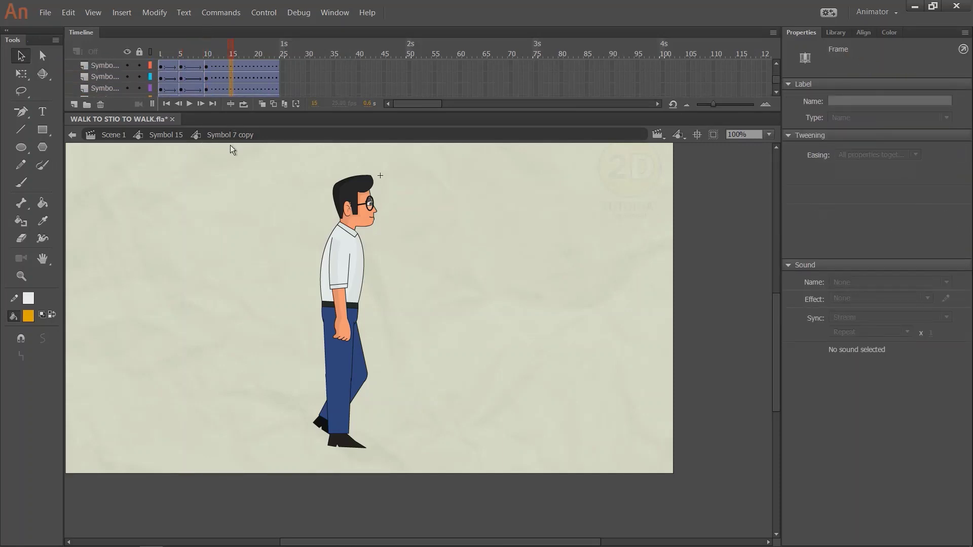
{"action": "key", "text": "F6"}
- Insert frames on all layers after the frame 15 keyframe, extending the stopping symbol to about frame 34
{"action": "left_click", "coordinate": [257, 53]}
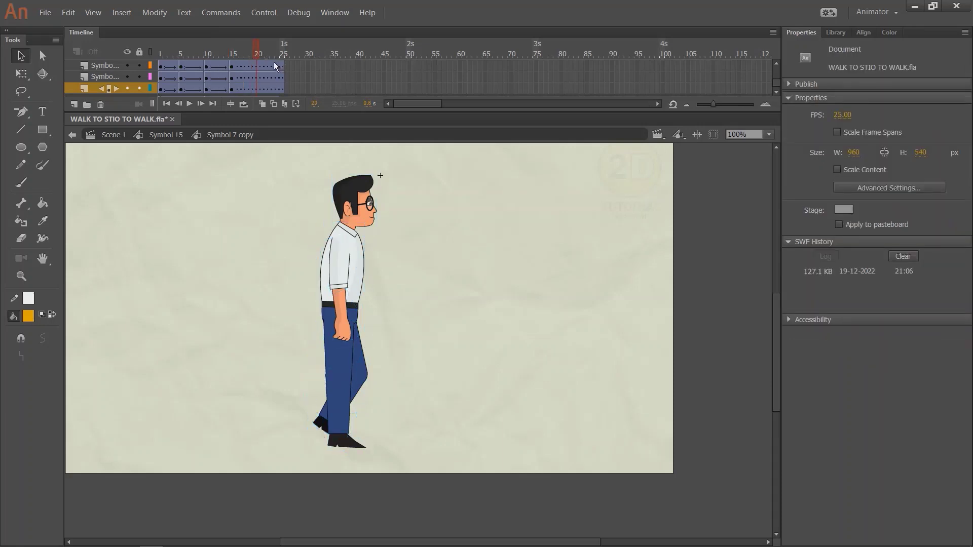
{"action": "key", "text": "F5"}
{"action": "key", "text": "F5"}
{"action": "key", "text": "F5"}
{"action": "key", "text": "F5"}
{"action": "key", "text": "F5"}
{"action": "key", "text": "F5"}
{"action": "key", "text": "F5"}
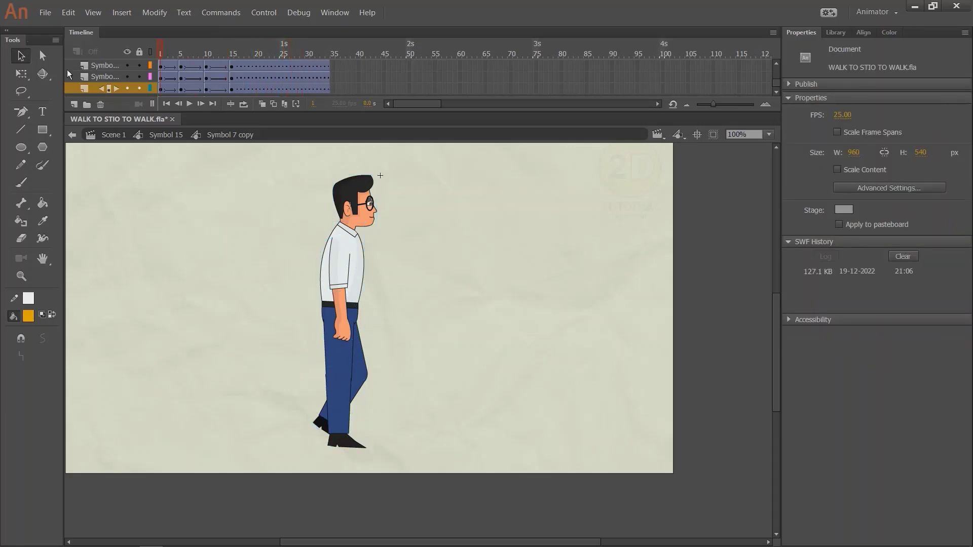
{"action": "key", "text": "ctrl+s"}
- Return to Symbol 15 and compare the character's pose on both sides of the switch at frames 31 and 32
{"action": "double_click", "coordinate": [178, 181]}
{"action": "left_click", "coordinate": [312, 53]}
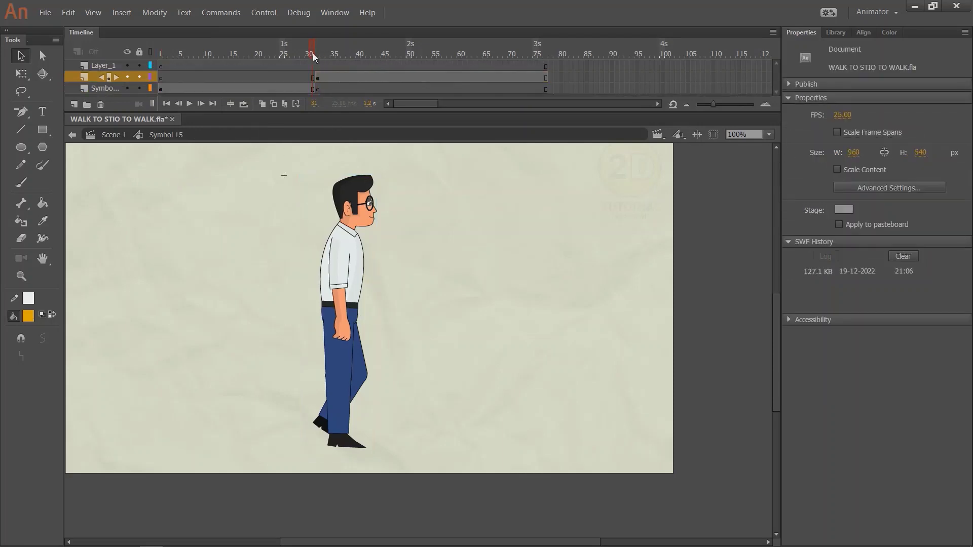
{"action": "left_click", "coordinate": [318, 54]}
- Reopen the stopping symbol and stretch the whole character upward at frame 5 to a height of 471.15
{"action": "double_click", "coordinate": [360, 197]}
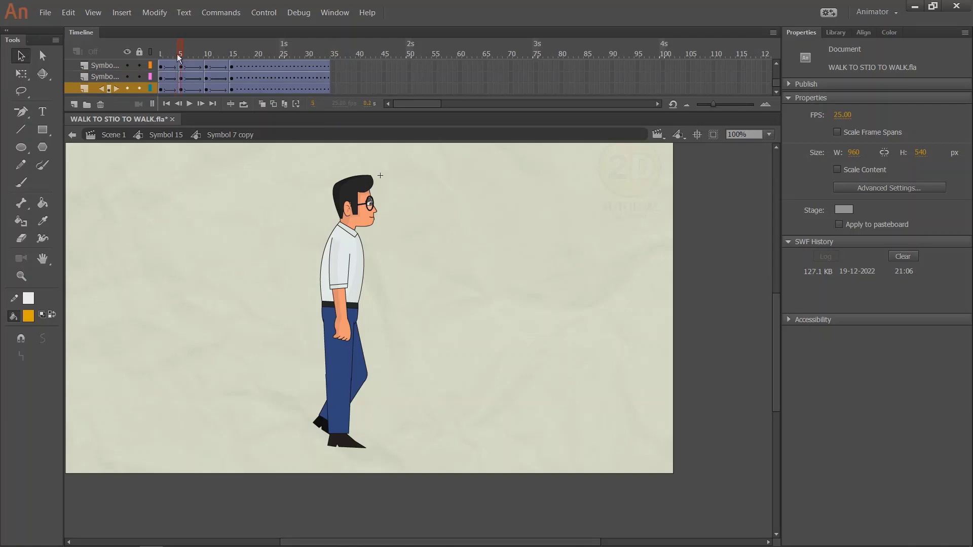
{"action": "key", "text": "ctrl+a"}
{"action": "key", "text": "q"}
{"action": "key", "text": "ctrl+="}
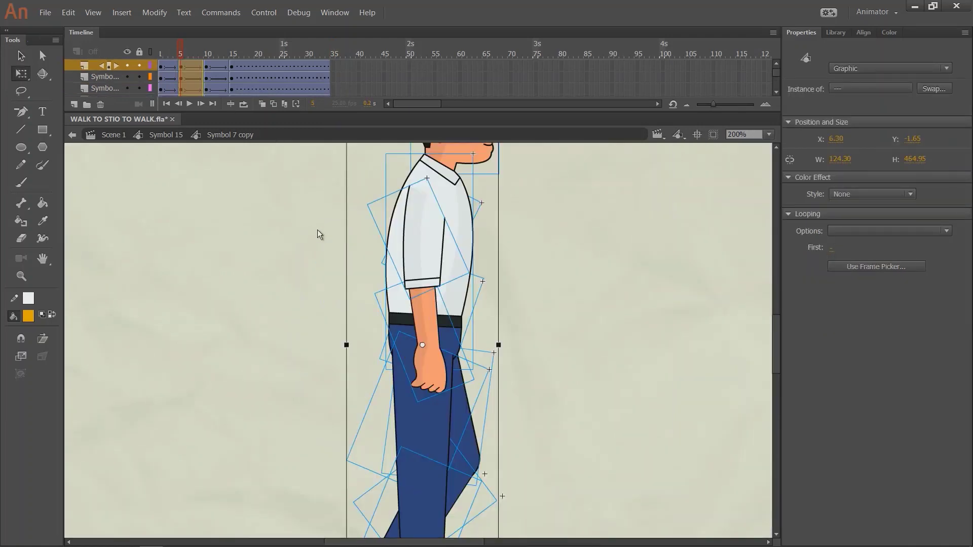
{"action": "left_click_drag", "start_coordinate": [315, 191], "coordinate": [274, 256]}
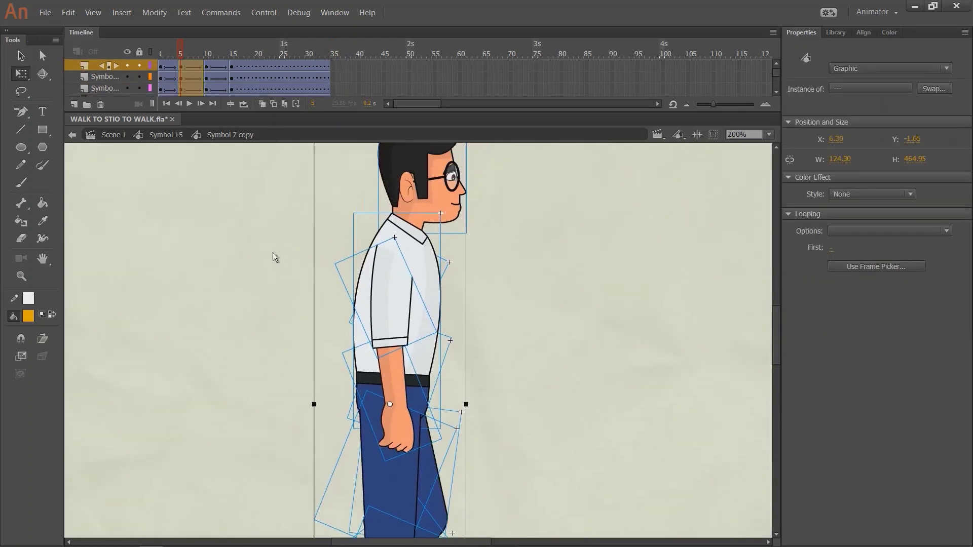
{"action": "key", "text": "ctrl+minus"}
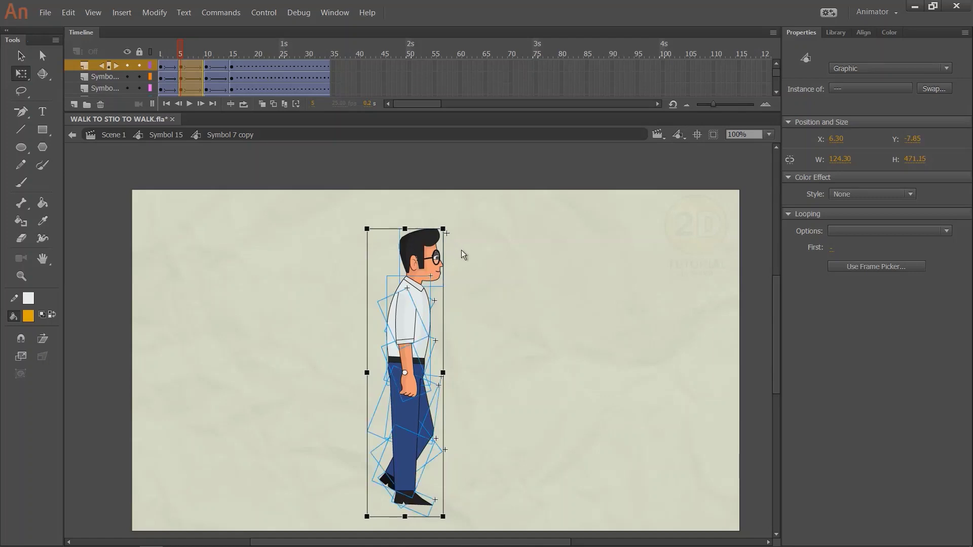
- Rotate the rear thigh, shin and shoe forward together at frame 5, nudge them up, and check the motion from frame 1
{"action": "left_click", "coordinate": [475, 370]}
{"action": "scroll", "coordinate": [475, 368], "scroll_direction": "down", "scroll_amount": 3}
{"action": "left_click_drag", "start_coordinate": [425, 388], "coordinate": [426, 389]}
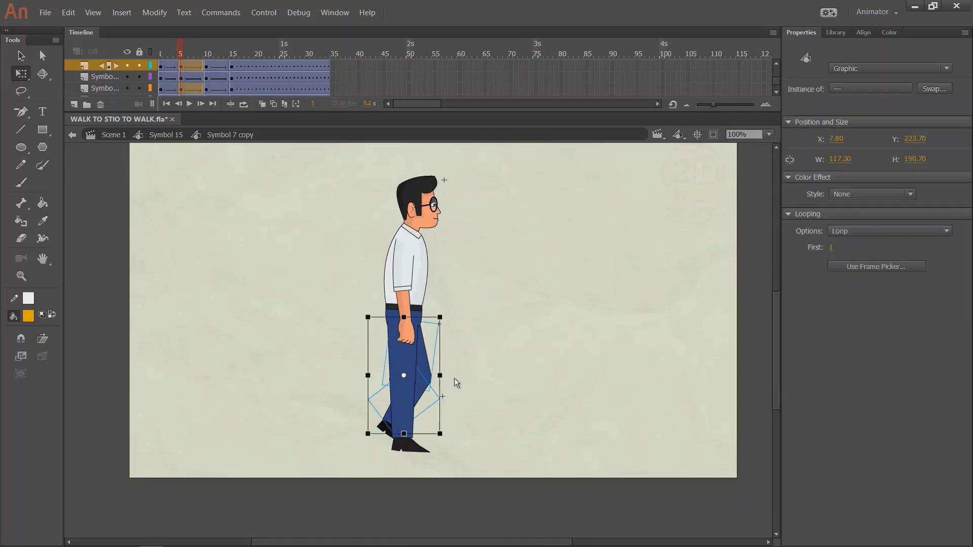
{"action": "key", "text": "ctrl+equal"}
{"action": "left_click", "coordinate": [382, 451], "text": "shift"}
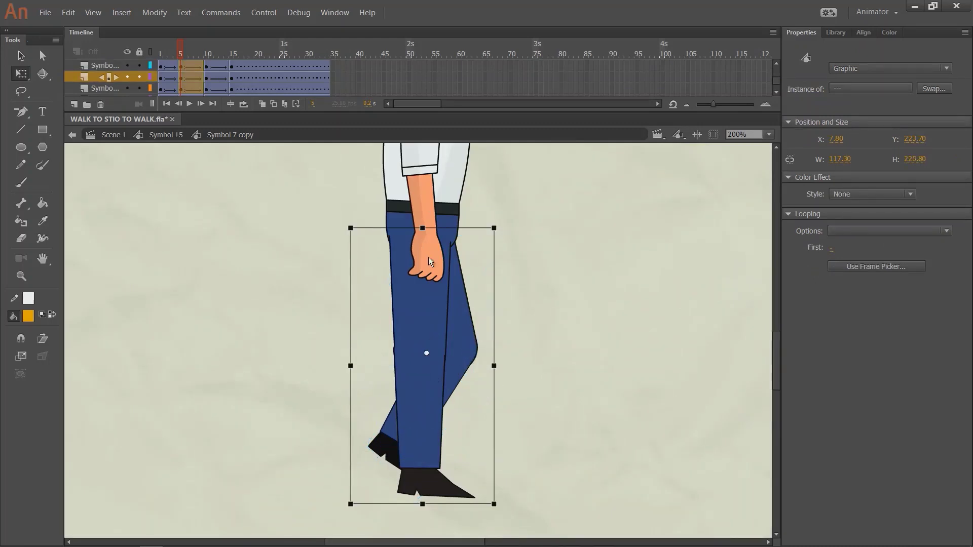
{"action": "left_click_drag", "start_coordinate": [519, 502], "coordinate": [552, 453]}
{"action": "key", "text": "Up"}
{"action": "key", "text": "Up"}
{"action": "key", "text": "Up"}
{"action": "key", "text": "Up"}
{"action": "key", "text": "Up"}
{"action": "key", "text": "Up"}
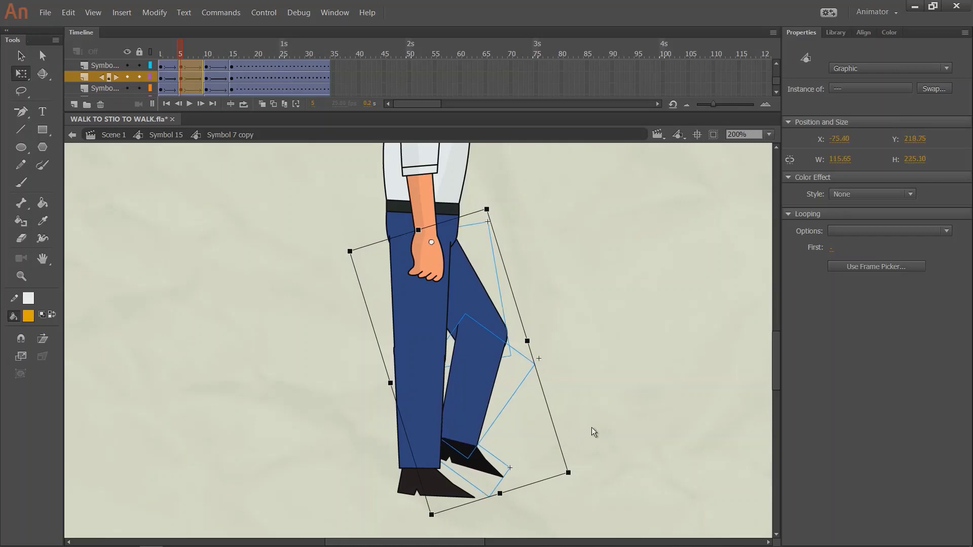
{"action": "left_click", "coordinate": [515, 295]}
{"action": "left_click_drag", "start_coordinate": [158, 59], "coordinate": [183, 63]}
- Select the complete rear leg at frame 10, move its pivot to the hip, and rotate the leg slightly backward
{"action": "left_click", "coordinate": [207, 59]}
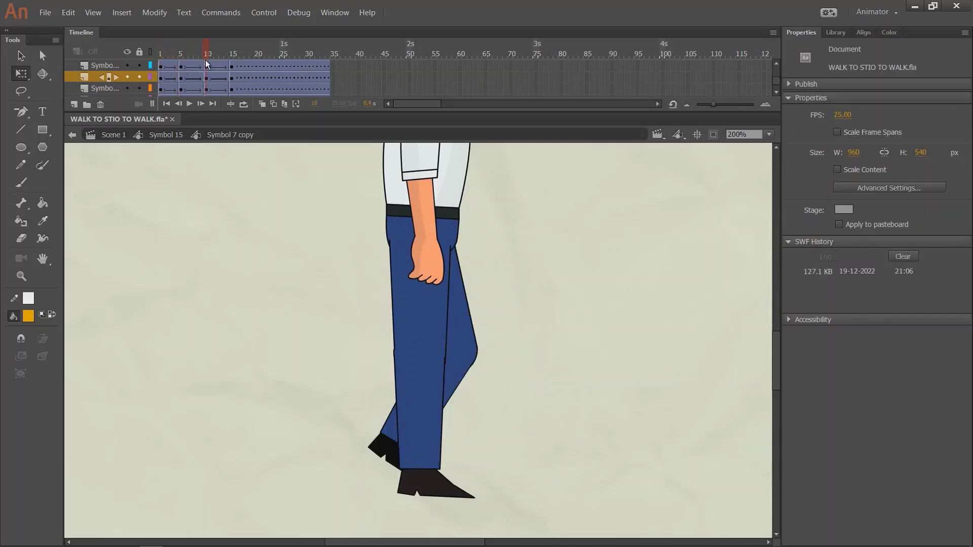
{"action": "left_click_drag", "start_coordinate": [487, 318], "coordinate": [487, 371]}
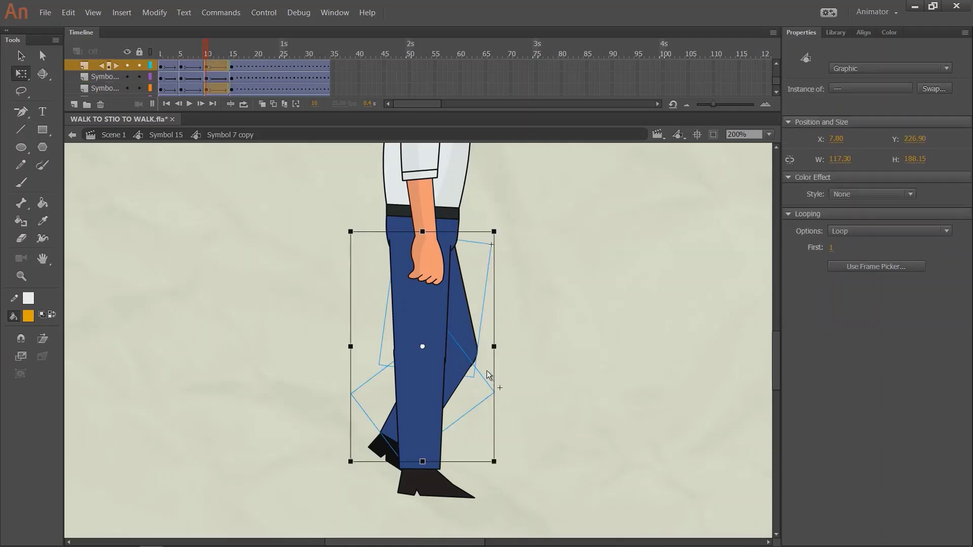
{"action": "left_click", "coordinate": [381, 453], "text": "shift"}
{"action": "left_click_drag", "start_coordinate": [423, 368], "coordinate": [427, 243]}
{"action": "left_click_drag", "start_coordinate": [504, 503], "coordinate": [471, 511]}
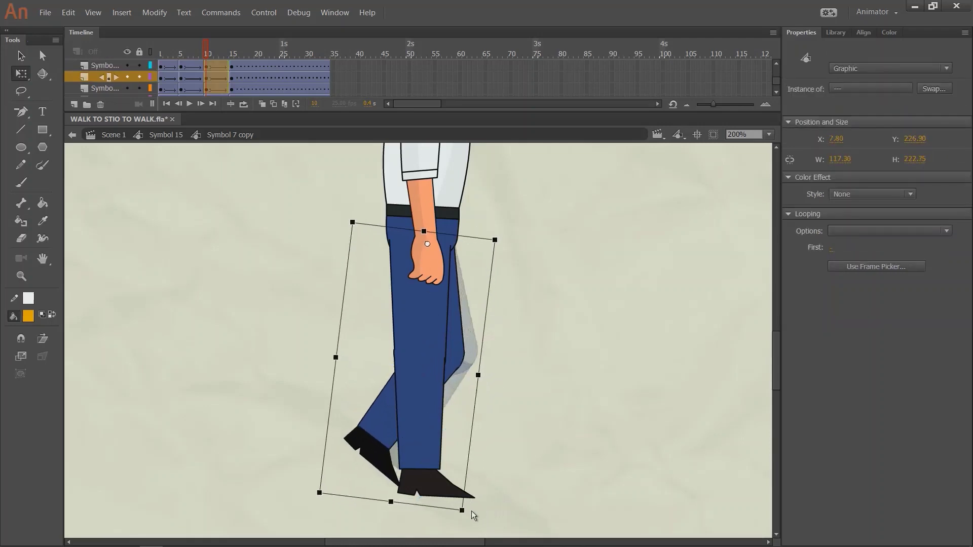
{"action": "left_click_drag", "start_coordinate": [507, 465], "coordinate": [508, 473]}
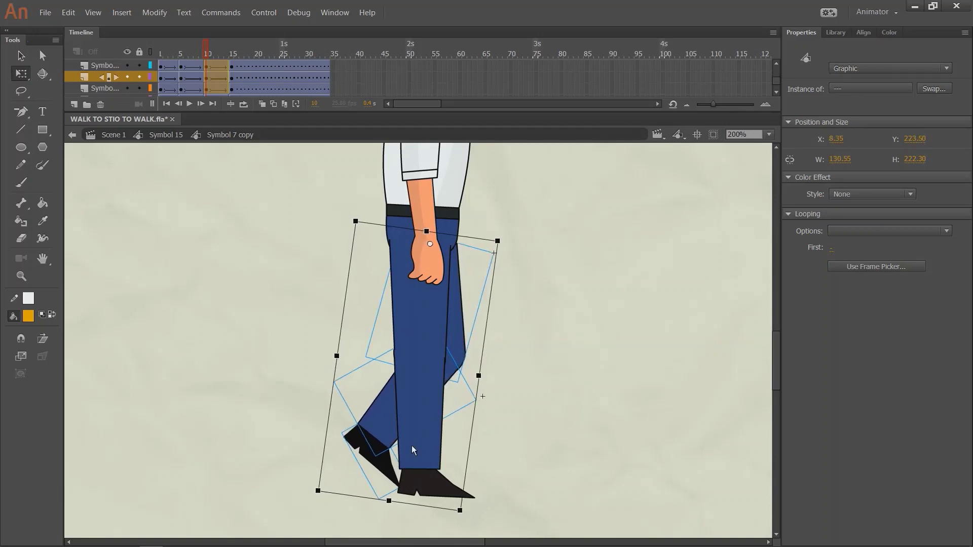
- Rotate the rear shin and shoe forward about the knee at frame 10 to straighten the leg
{"action": "left_click_drag", "start_coordinate": [317, 390], "coordinate": [368, 459]}
{"action": "left_click_drag", "start_coordinate": [405, 413], "coordinate": [444, 353]}
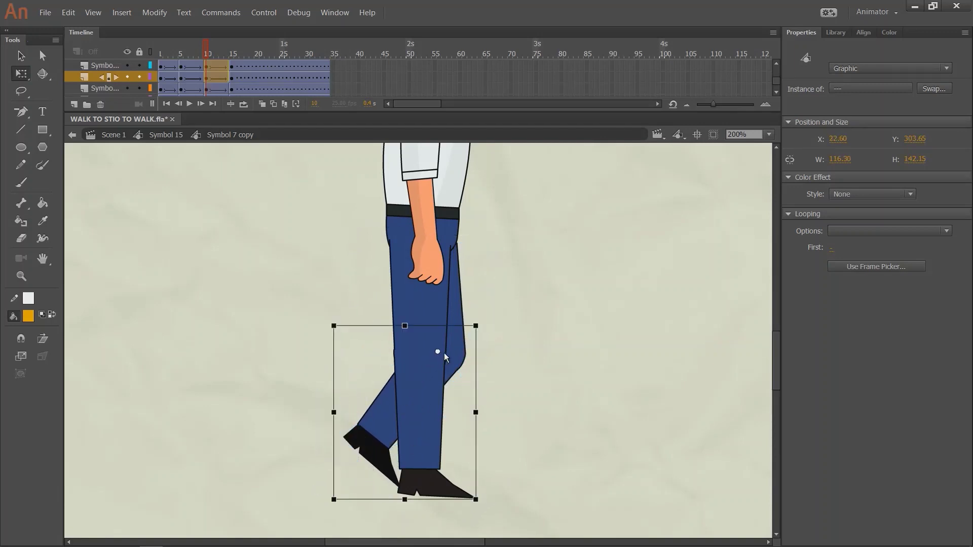
{"action": "left_click_drag", "start_coordinate": [479, 503], "coordinate": [583, 445]}
- Rotate the straightened rear leg back about the hip beside the front leg at frame 10, then nudge it up and left
{"action": "left_click", "coordinate": [460, 303], "text": "shift"}
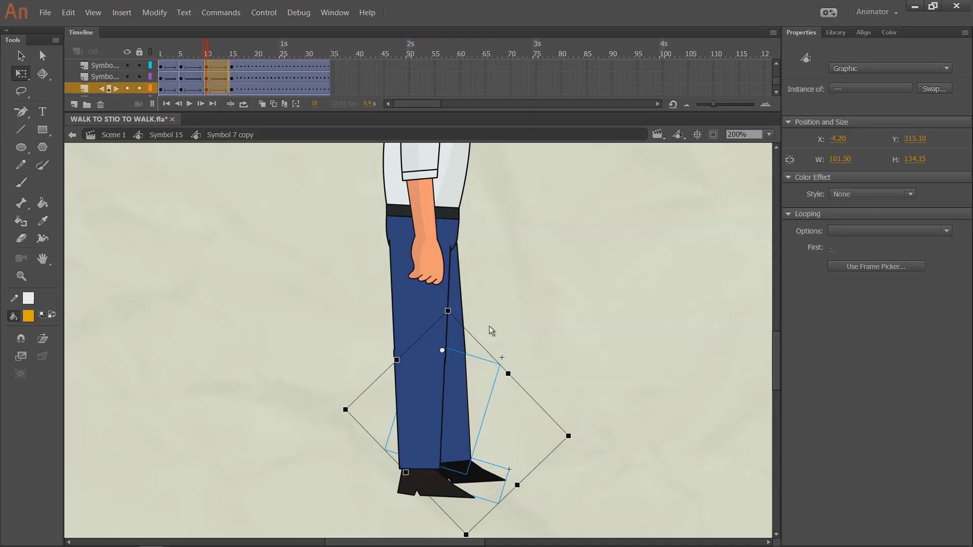
{"action": "left_click_drag", "start_coordinate": [439, 366], "coordinate": [447, 276]}
{"action": "left_click_drag", "start_coordinate": [512, 507], "coordinate": [491, 516]}
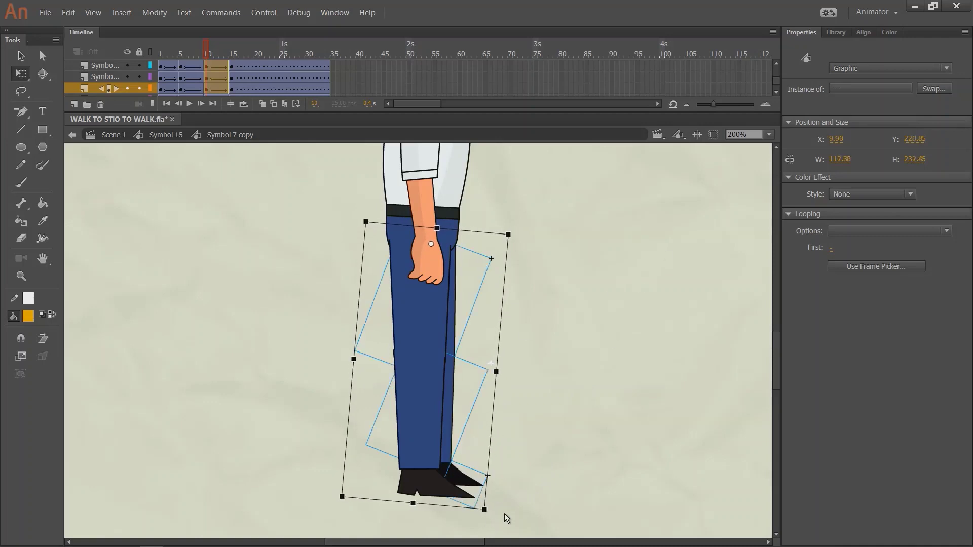
{"action": "left_click", "coordinate": [536, 479]}
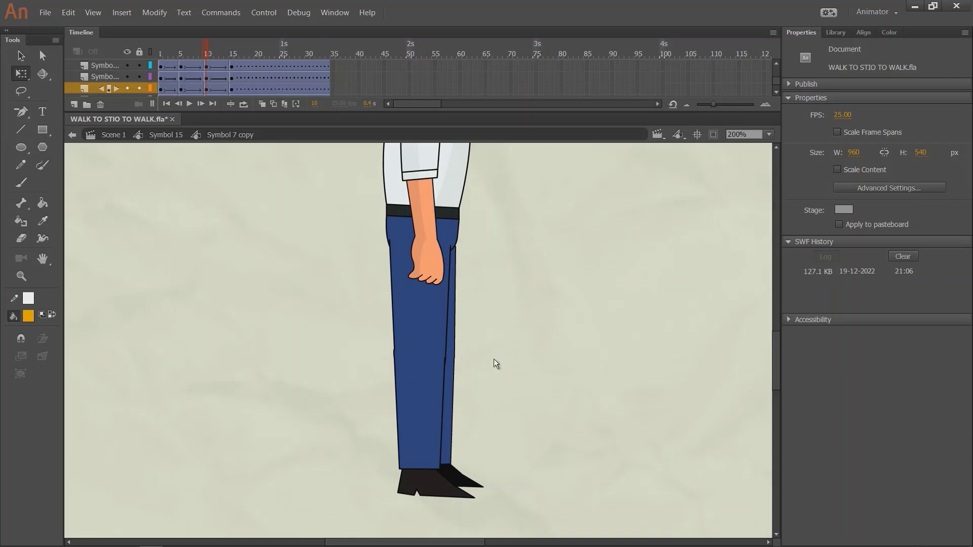
{"action": "left_click", "coordinate": [451, 383]}
{"action": "left_click", "coordinate": [467, 484], "text": "shift"}
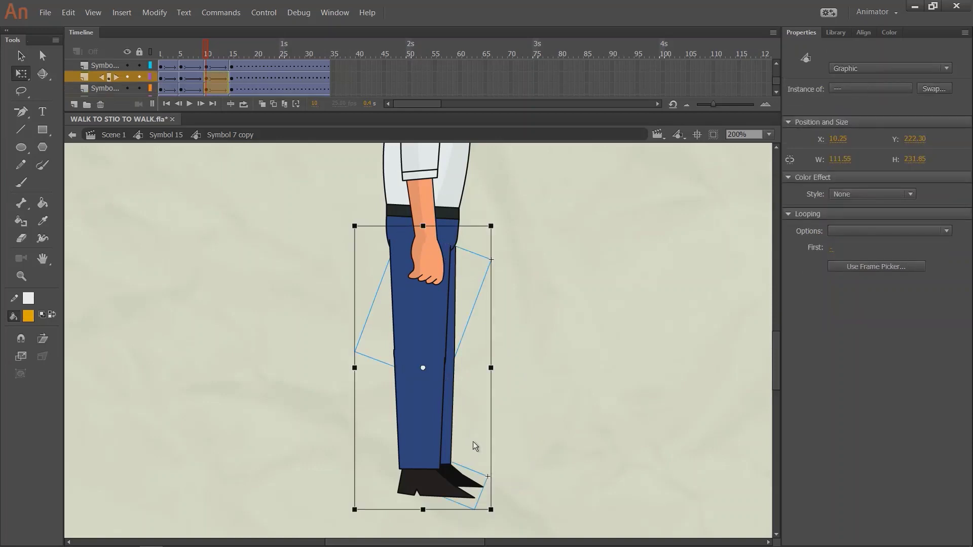
{"action": "left_click", "coordinate": [451, 427], "text": "shift"}
{"action": "key", "text": "Up"}
{"action": "key", "text": "Left"}
{"action": "left_click", "coordinate": [536, 413]}
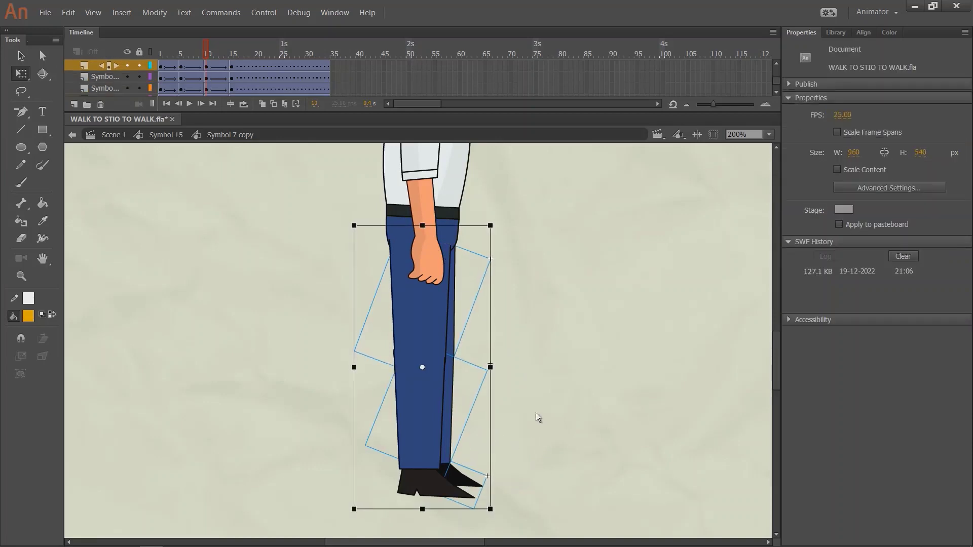
- Save the document and scrub through the early frames to preview the rear leg's motion
{"action": "key", "text": "ctrl+1"}
{"action": "key", "text": "ctrl+s"}
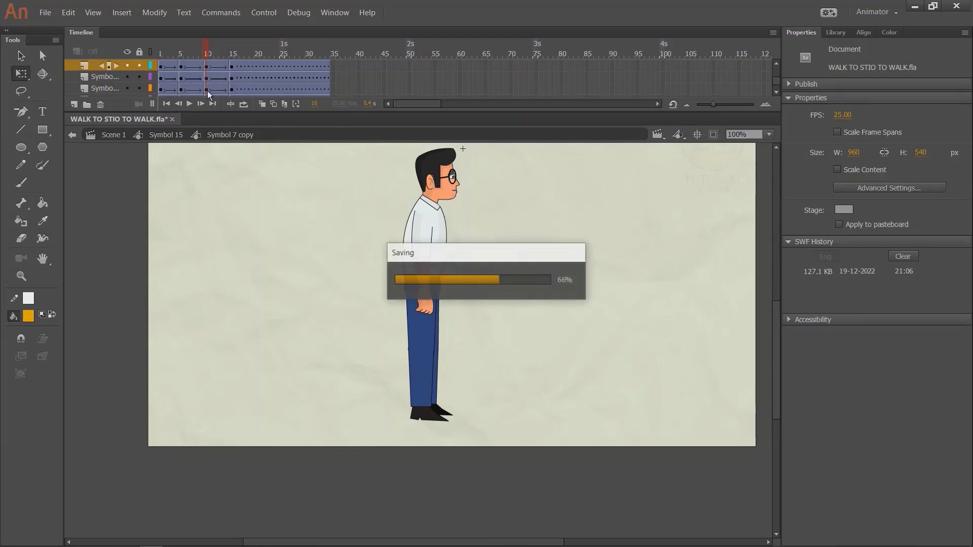
{"action": "left_click_drag", "start_coordinate": [205, 54], "coordinate": [177, 64]}
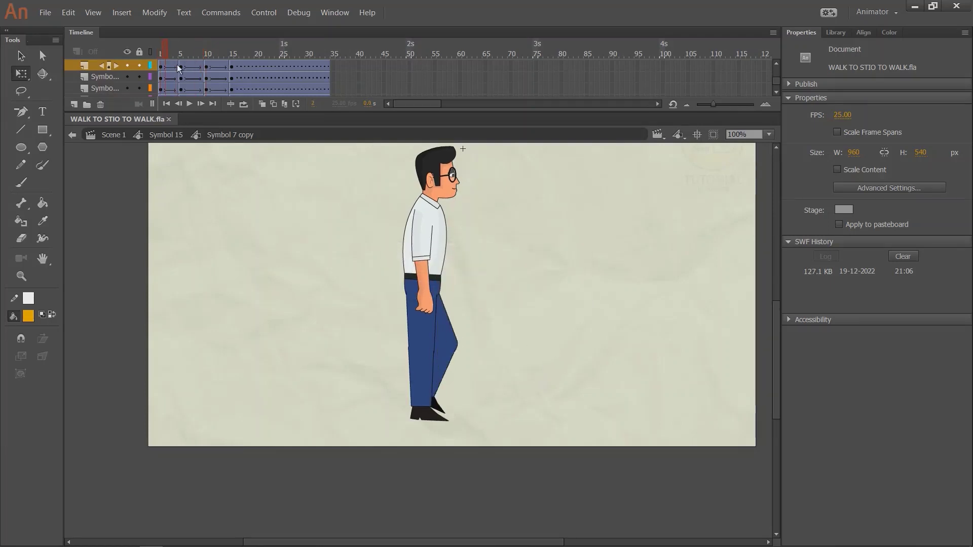
- Copy the standing pose from frame 10 to frame 15 on all layers and play the stopping animation
{"action": "left_click", "coordinate": [208, 70]}
{"action": "scroll", "coordinate": [774, 87], "scroll_direction": "down", "scroll_amount": 1}
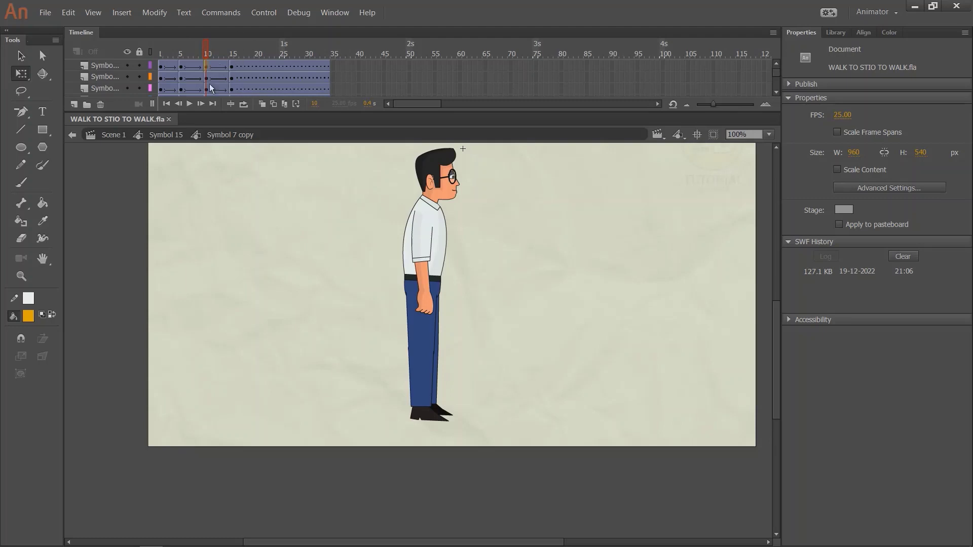
{"action": "scroll", "coordinate": [210, 88], "scroll_direction": "down", "scroll_amount": 1}
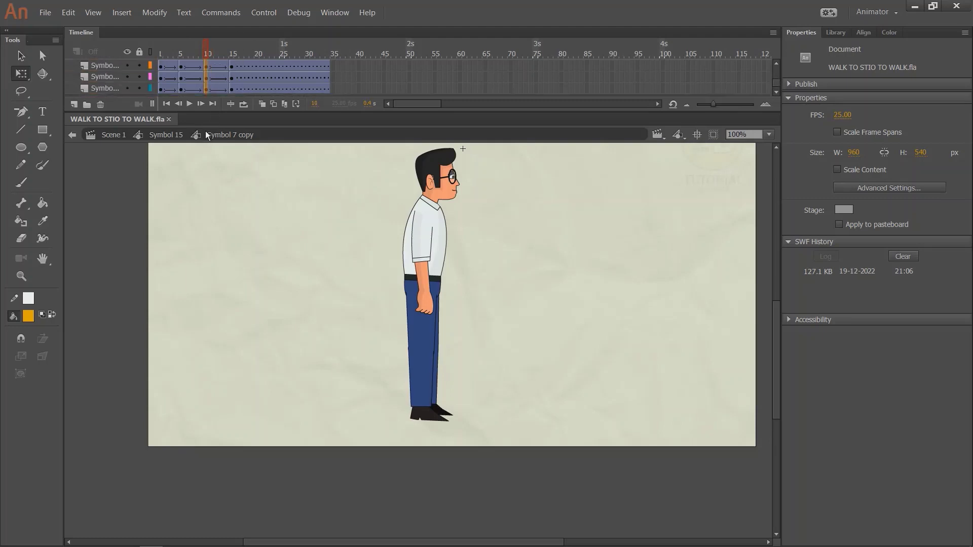
{"action": "left_click", "coordinate": [207, 88]}
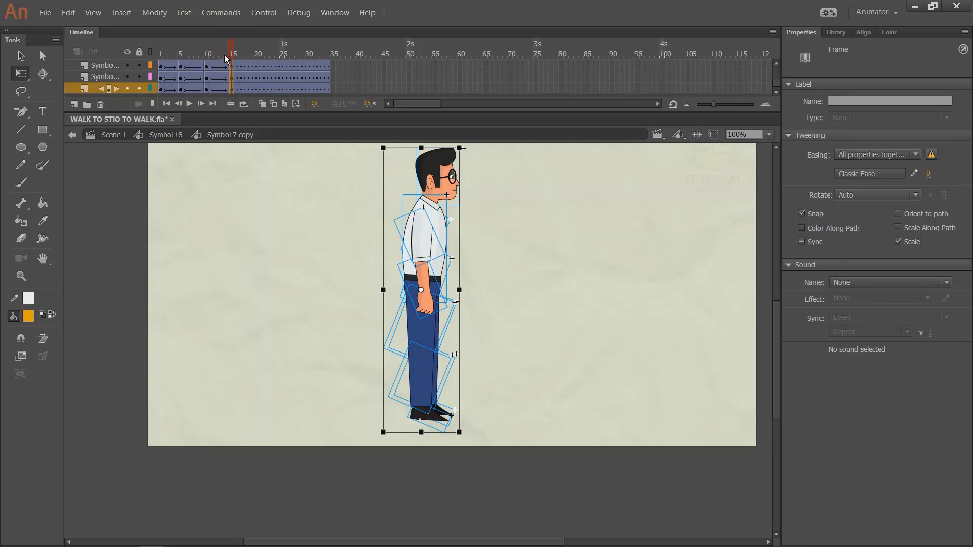
{"action": "key", "text": "Return"}
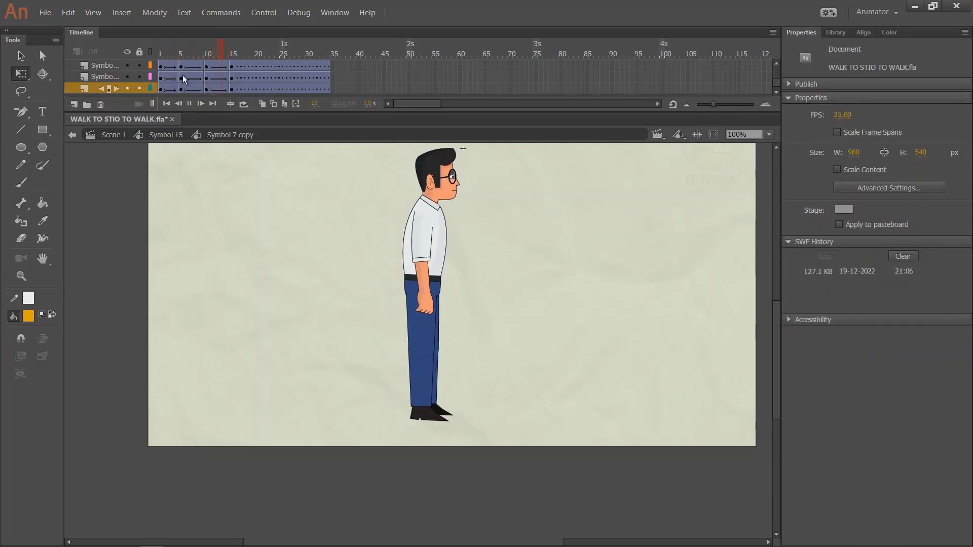
- Squash the whole character slightly downward at frame 10 and lower the upper body a little further
{"action": "left_click", "coordinate": [418, 168]}
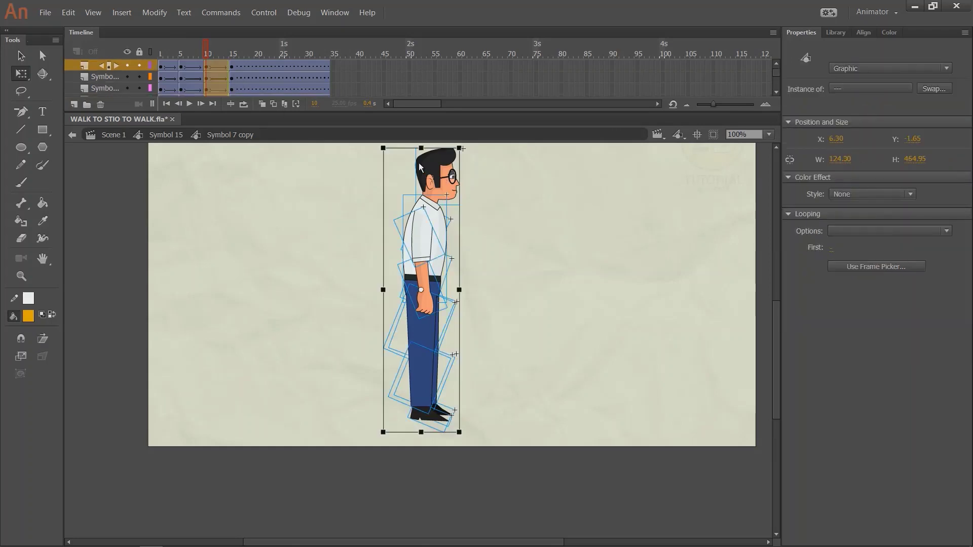
{"action": "left_click_drag", "start_coordinate": [424, 149], "coordinate": [424, 153]}
{"action": "key", "text": "Return"}
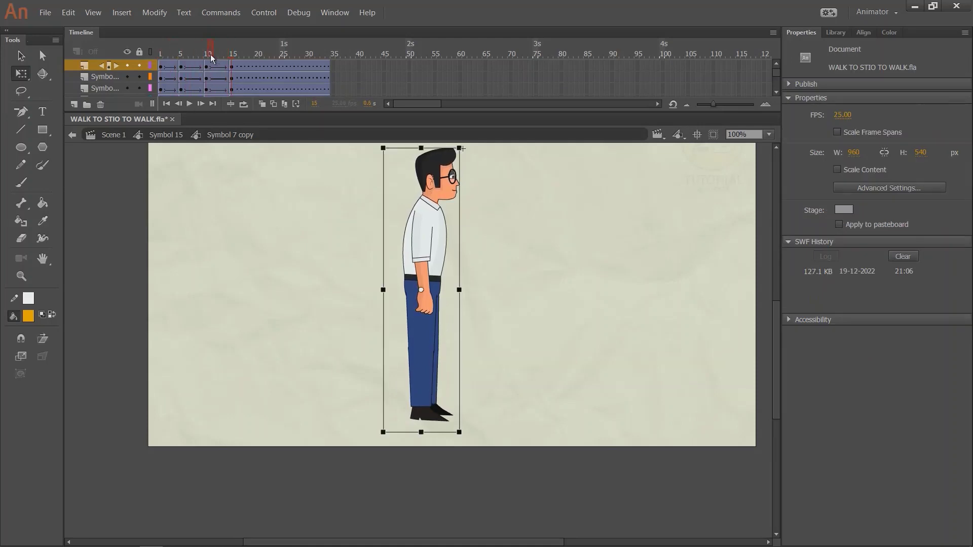
{"action": "left_click_drag", "start_coordinate": [547, 167], "coordinate": [336, 320]}
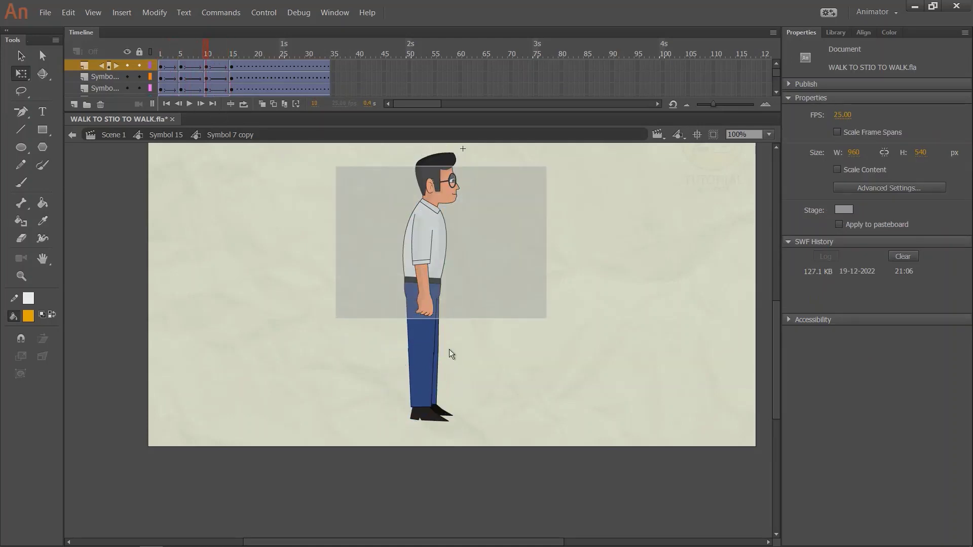
{"action": "left_click", "coordinate": [515, 341]}
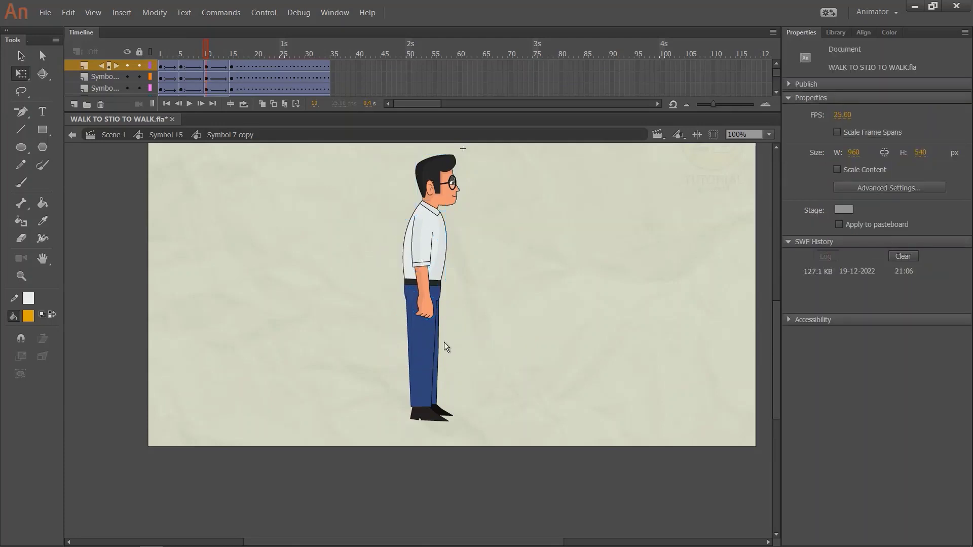
- Bend the rear leg slightly at the knee at frame 10, bringing the knee forward and lining up the shin with the thigh
{"action": "left_click", "coordinate": [435, 340]}
{"action": "key", "text": "ctrl+equal"}
{"action": "key", "text": "ctrl+equal"}
{"action": "left_click_drag", "start_coordinate": [457, 490], "coordinate": [495, 452]}
{"action": "left_click", "coordinate": [486, 332]}
{"action": "scroll", "coordinate": [525, 374], "scroll_direction": "down", "scroll_amount": 2}
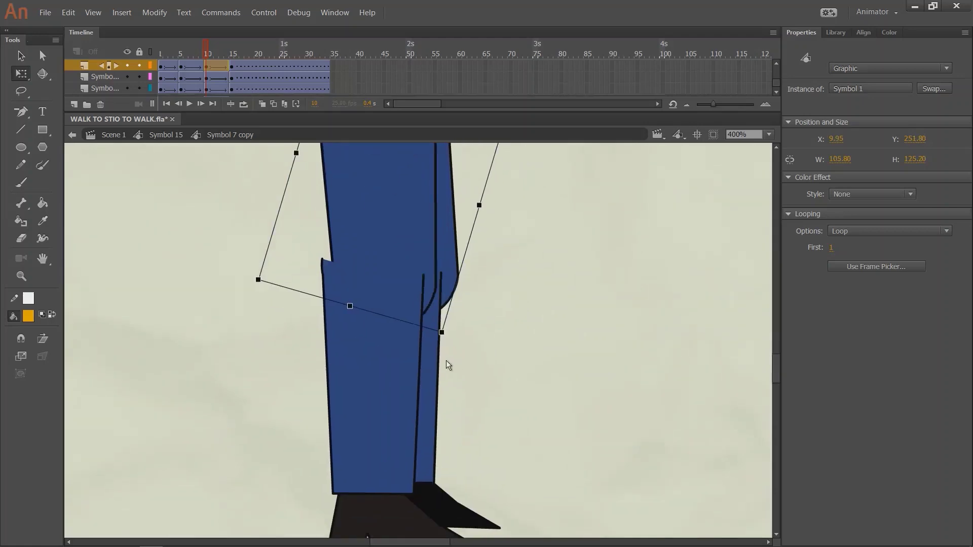
{"action": "left_click", "coordinate": [458, 282]}
{"action": "left_click_drag", "start_coordinate": [458, 283], "coordinate": [464, 282]}
- Reposition the front leg's shin at frame 10 to close the gap at the back of the knee
{"action": "left_click", "coordinate": [403, 305]}
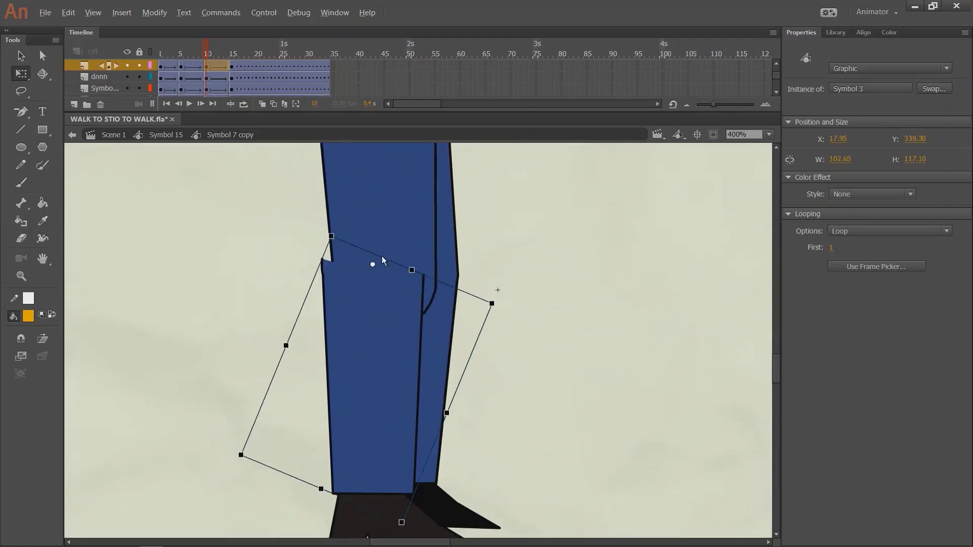
{"action": "left_click_drag", "start_coordinate": [388, 262], "coordinate": [393, 267]}
{"action": "left_click", "coordinate": [531, 268]}
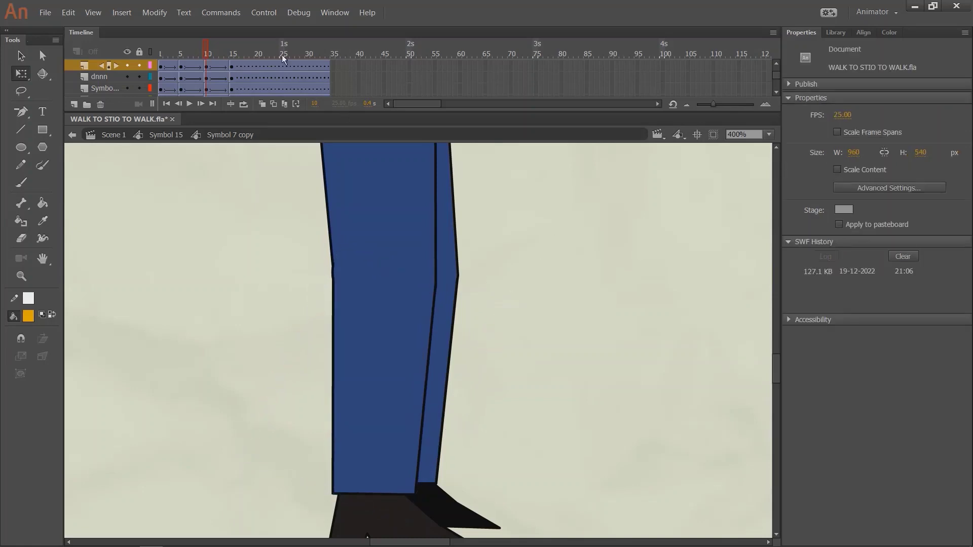
- Play the stopping animation from the first frame with the whole character in view to check the leg motion
{"action": "left_click_drag", "start_coordinate": [201, 53], "coordinate": [204, 79]}
{"action": "key", "text": "Return"}
{"action": "key", "text": "ctrl+minus"}
{"action": "key", "text": "ctrl+minus"}
{"action": "key", "text": "ctrl+minus"}
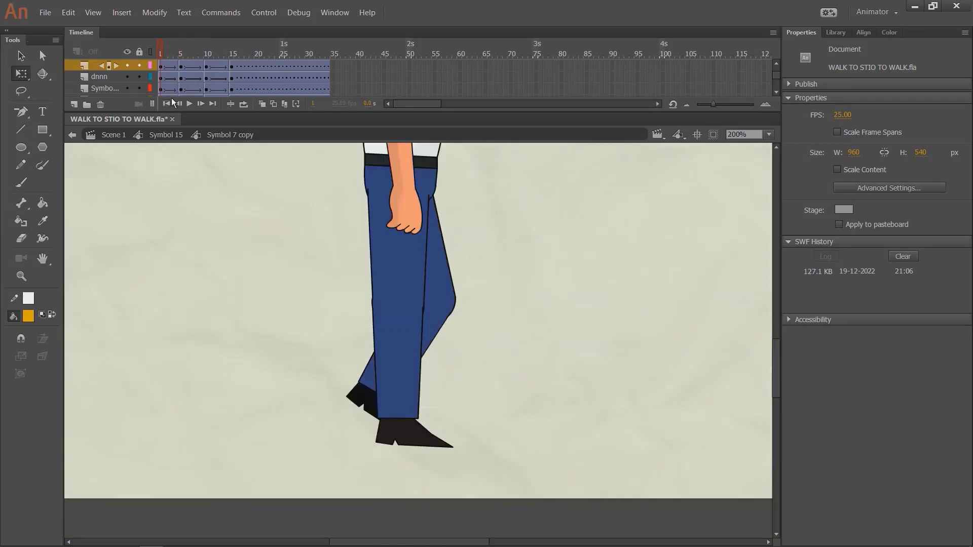
{"action": "key", "text": "Return"}
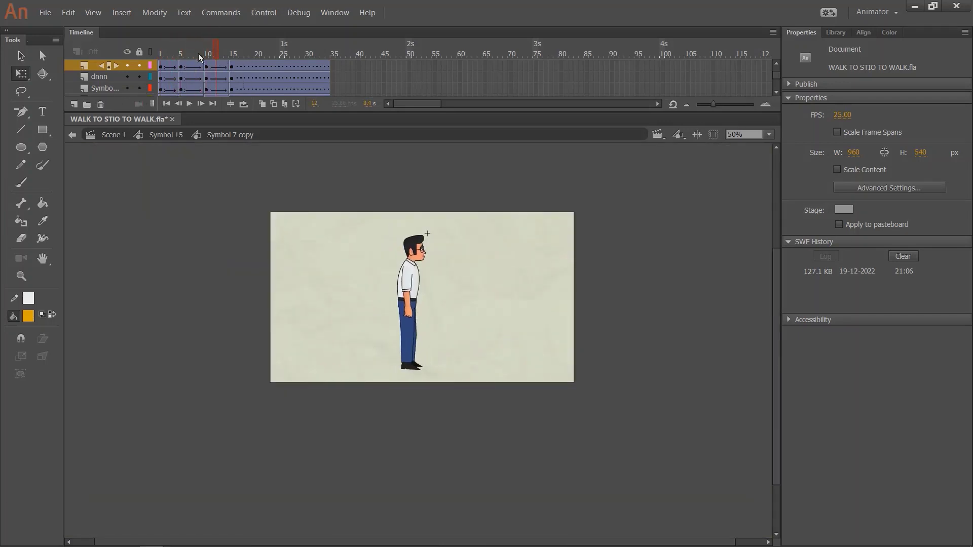
- Return to Symbol 15 and scrub through the frames where the walk cycle passes into the stopping motion
{"action": "left_click_drag", "start_coordinate": [198, 54], "coordinate": [126, 77]}
{"action": "key", "text": "v"}
{"action": "double_click", "coordinate": [206, 232]}
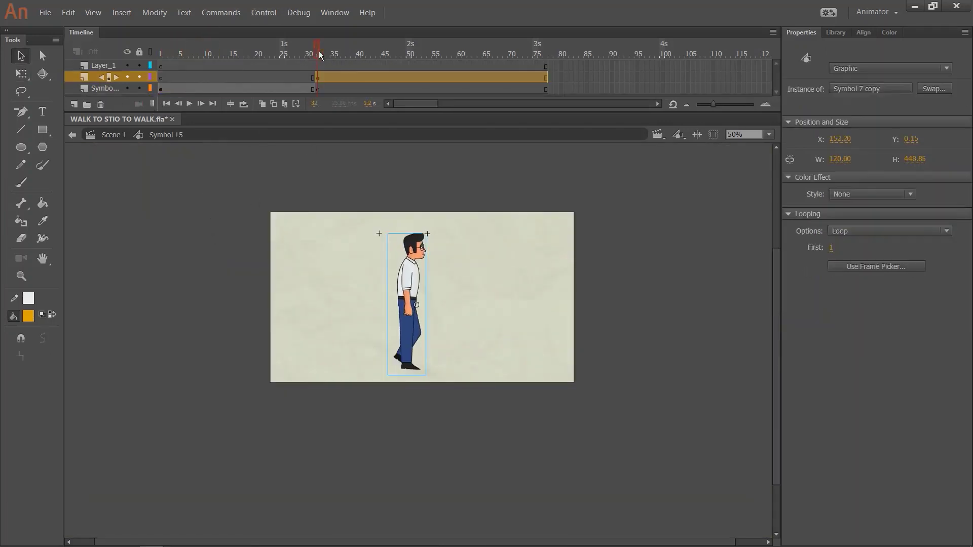
{"action": "left_click_drag", "start_coordinate": [318, 51], "coordinate": [336, 59]}
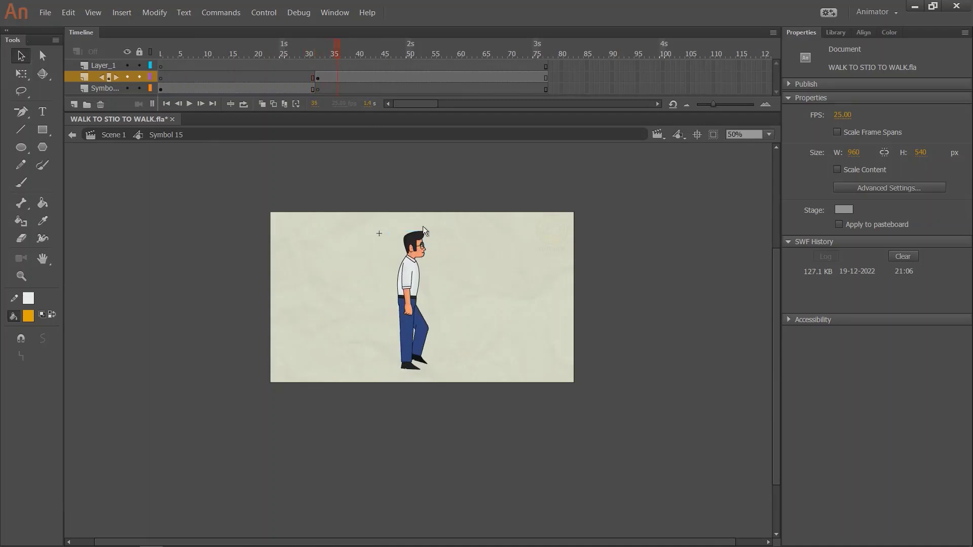
- Inside Symbol 7 copy at frame 5, swing the upper arm and forearm together slightly forward about the shoulder
{"action": "double_click", "coordinate": [424, 232]}
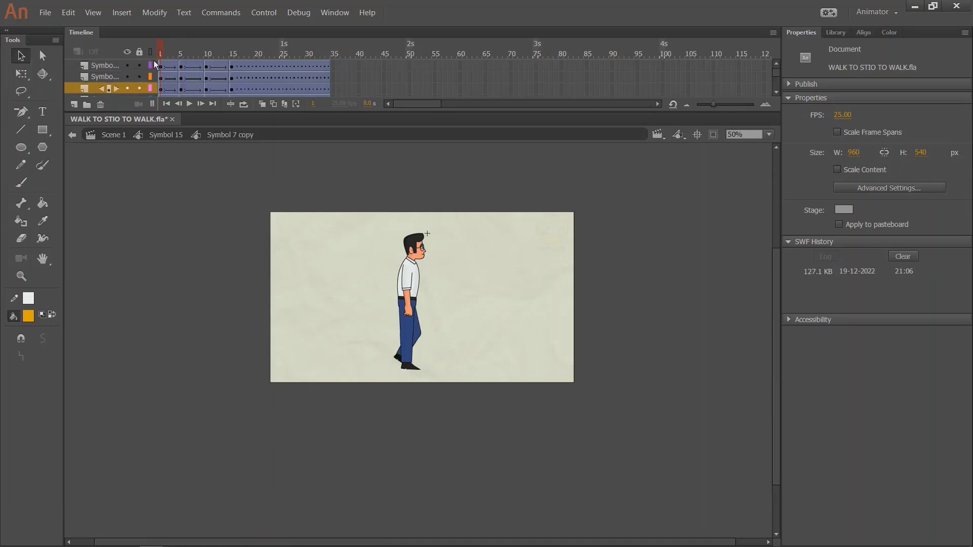
{"action": "left_click", "coordinate": [177, 62]}
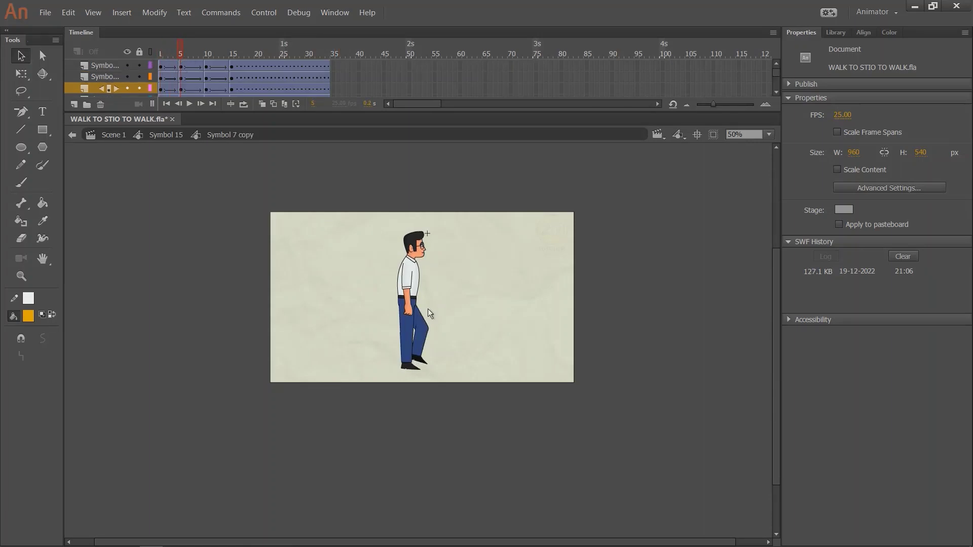
{"action": "left_click", "coordinate": [410, 304]}
{"action": "key", "text": "ctrl+="}
{"action": "key", "text": "ctrl+="}
{"action": "left_click", "coordinate": [436, 276], "text": "shift"}
{"action": "key", "text": "q"}
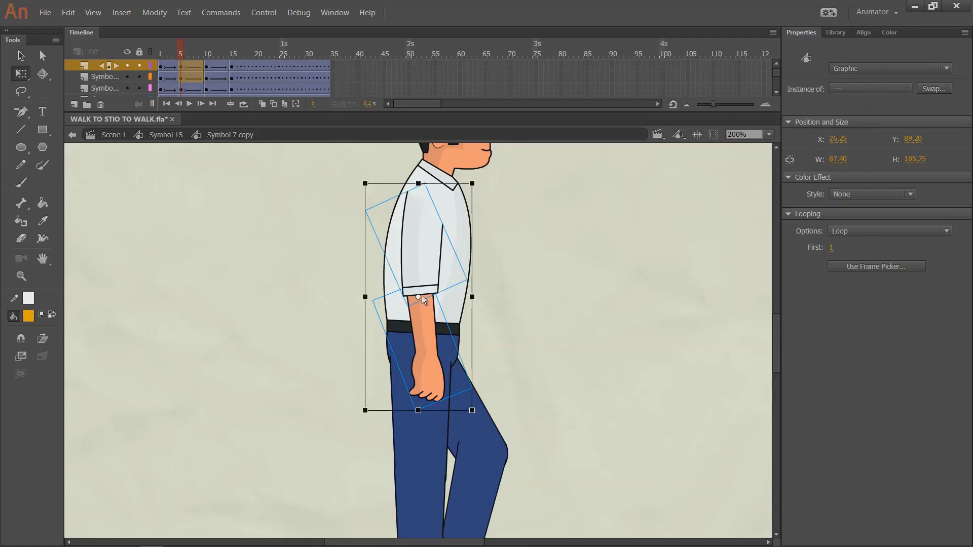
{"action": "left_click_drag", "start_coordinate": [423, 298], "coordinate": [429, 191]}
{"action": "left_click_drag", "start_coordinate": [479, 413], "coordinate": [506, 410]}
- Rotate the forearm forward about the elbow at frame 10
{"action": "left_click_drag", "start_coordinate": [159, 56], "coordinate": [206, 61]}
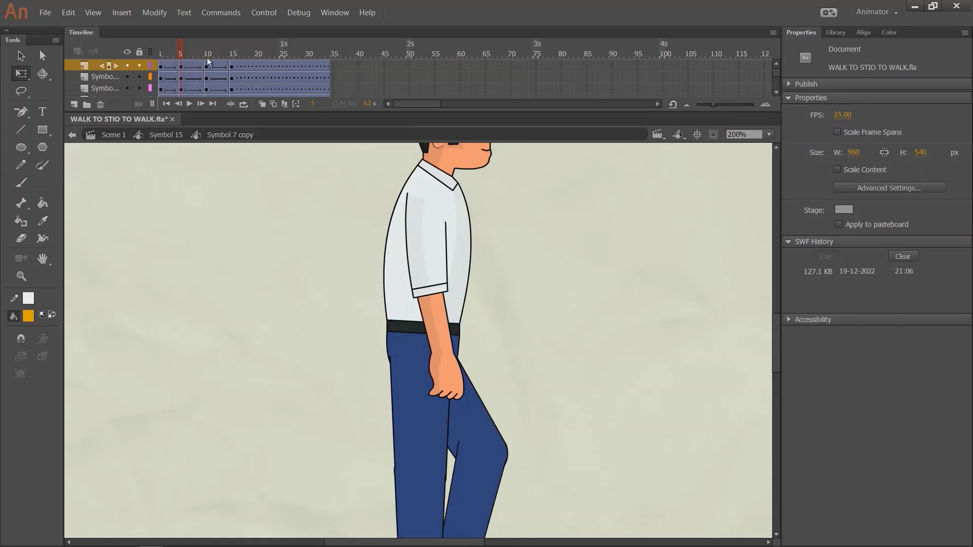
{"action": "left_click", "coordinate": [425, 345]}
{"action": "left_click_drag", "start_coordinate": [473, 407], "coordinate": [494, 404]}
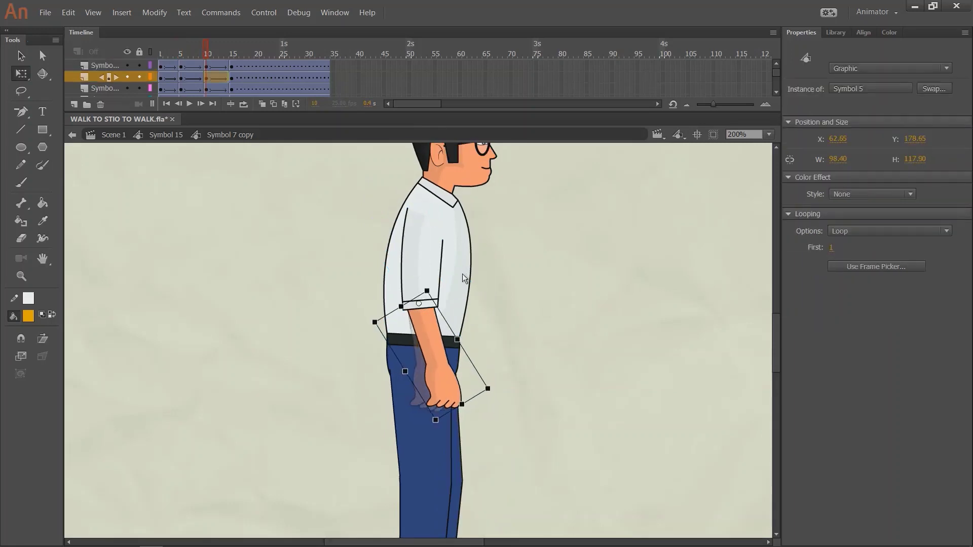
- Play the stopping motion inside the symbol and in Symbol 15 to check the arm swing after the walk cycle
{"action": "left_click_drag", "start_coordinate": [205, 55], "coordinate": [144, 87]}
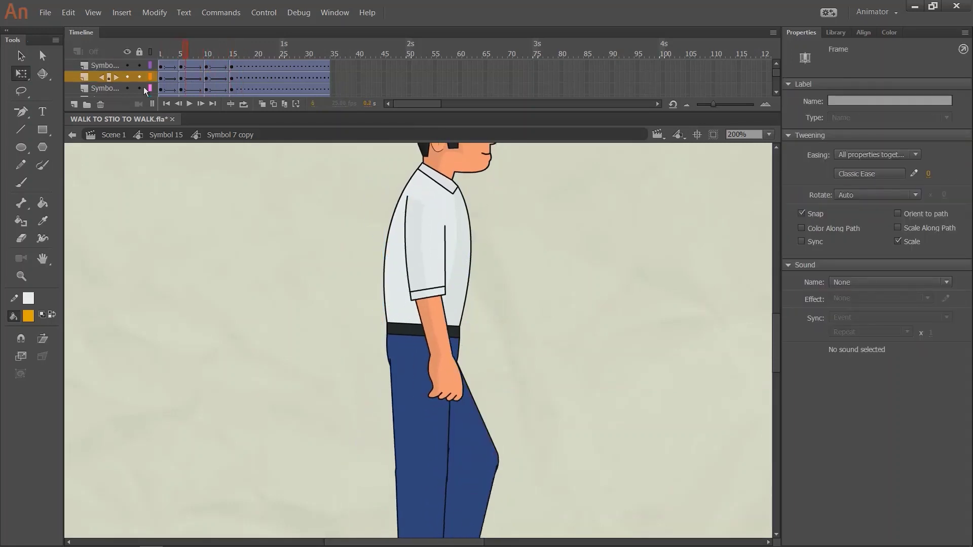
{"action": "key", "text": "v"}
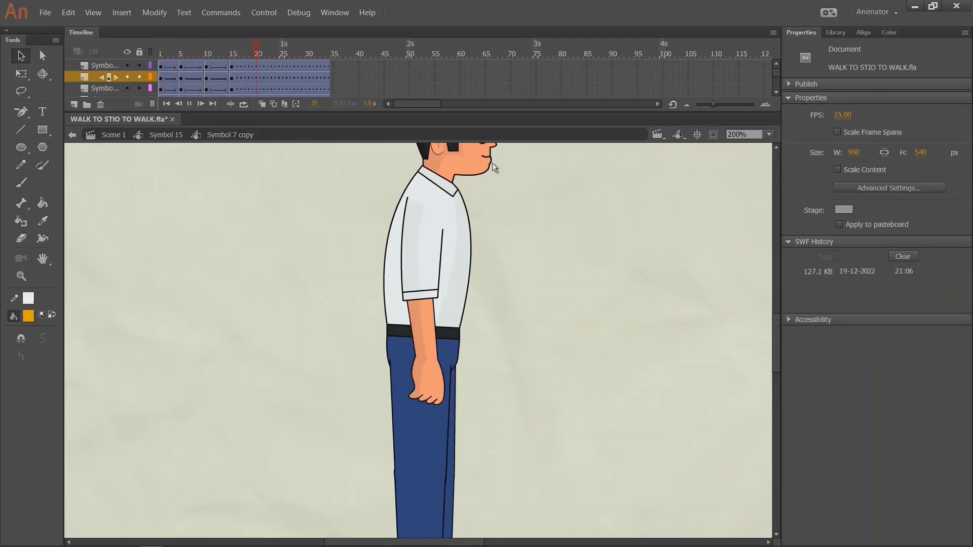
{"action": "key", "text": "ctrl+1"}
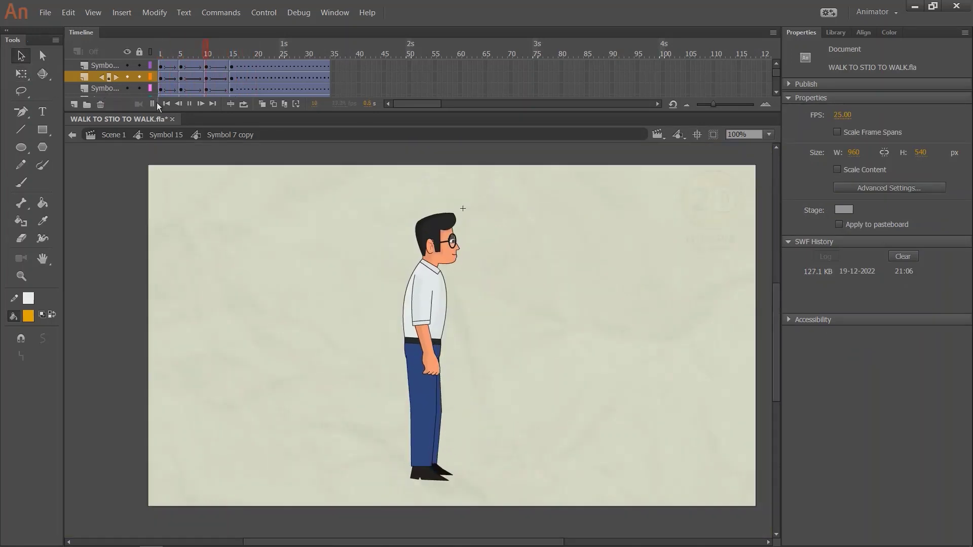
{"action": "double_click", "coordinate": [231, 239]}
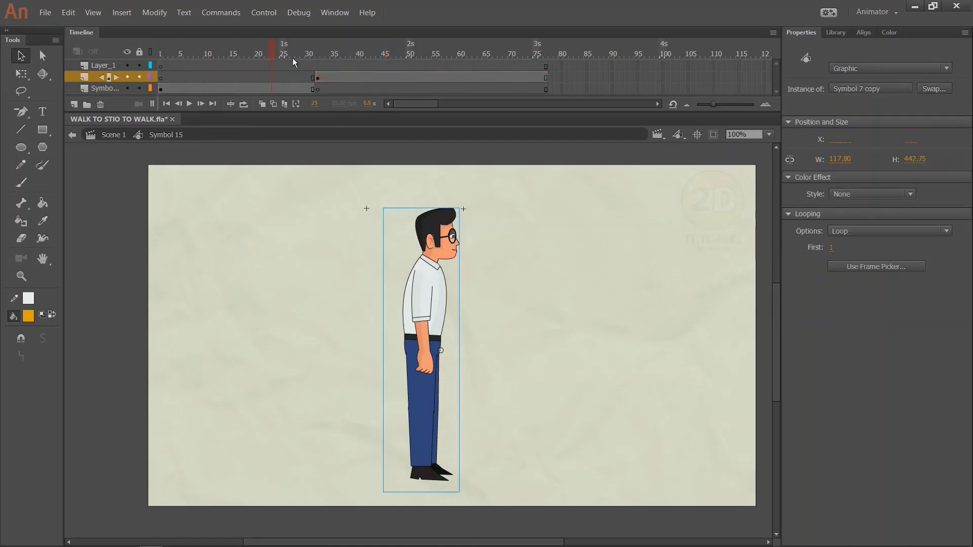
{"action": "key", "text": "Return"}
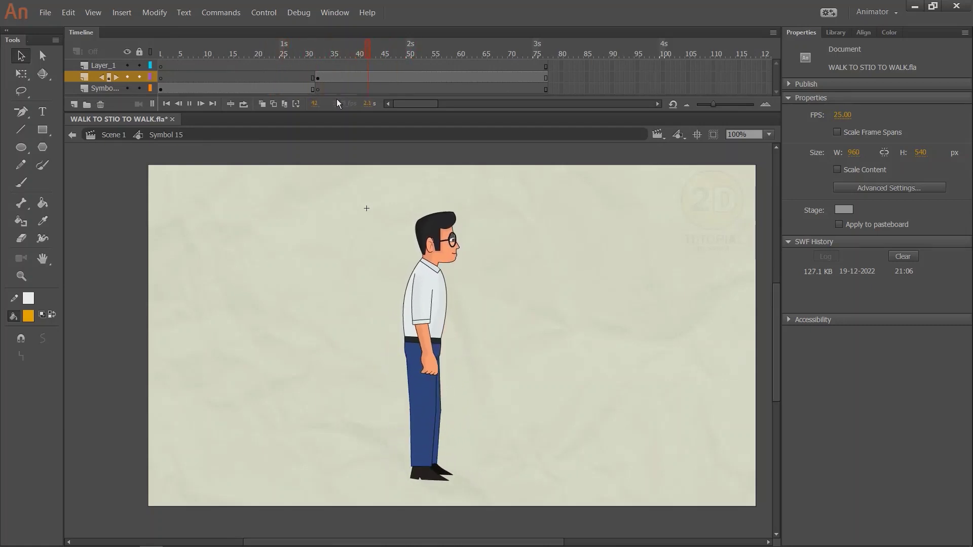
{"action": "left_click_drag", "start_coordinate": [319, 56], "coordinate": [368, 78]}
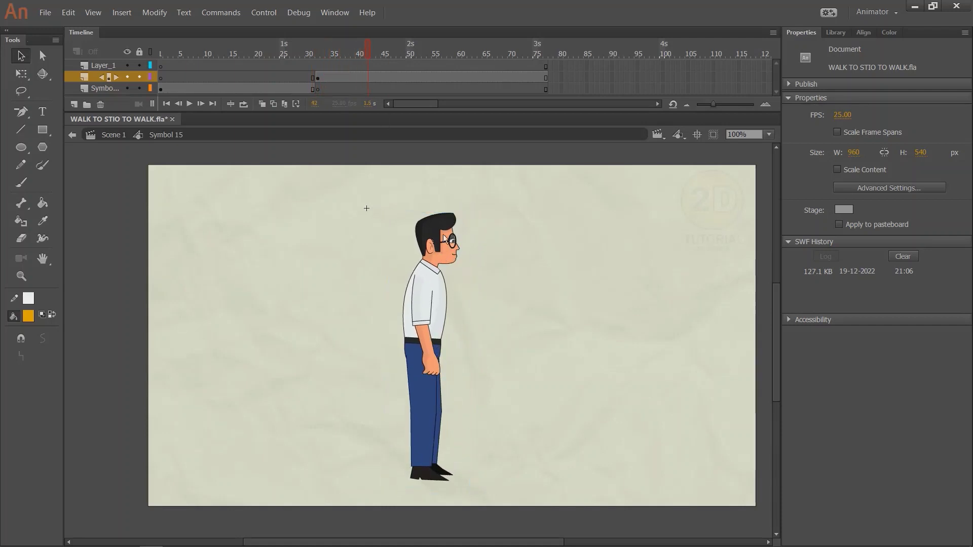
- Stretch the whole character slightly upward at frame 10 inside Symbol 7 copy and play the animation
{"action": "double_click", "coordinate": [443, 248]}
{"action": "left_click", "coordinate": [210, 58]}
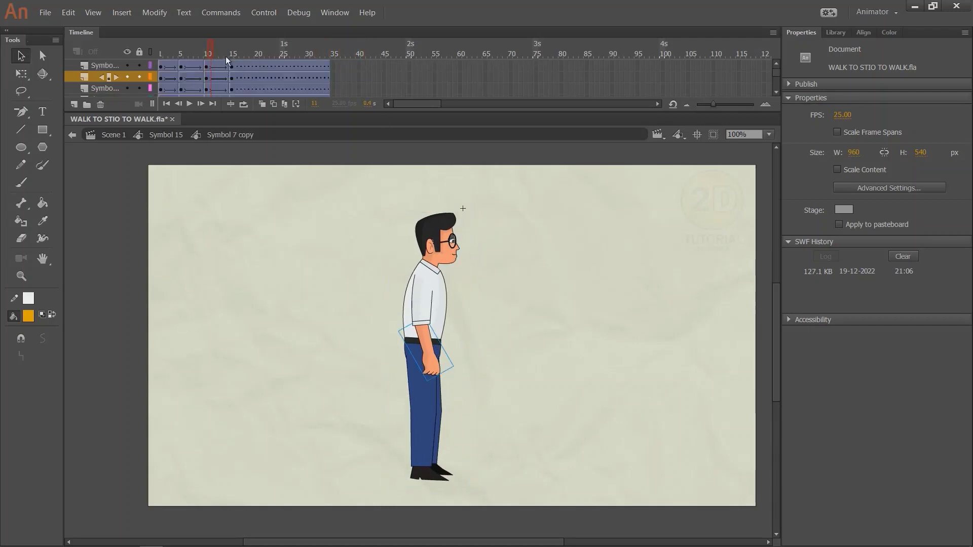
{"action": "key", "text": "comma"}
{"action": "key", "text": "ctrl+a"}
{"action": "key", "text": "q"}
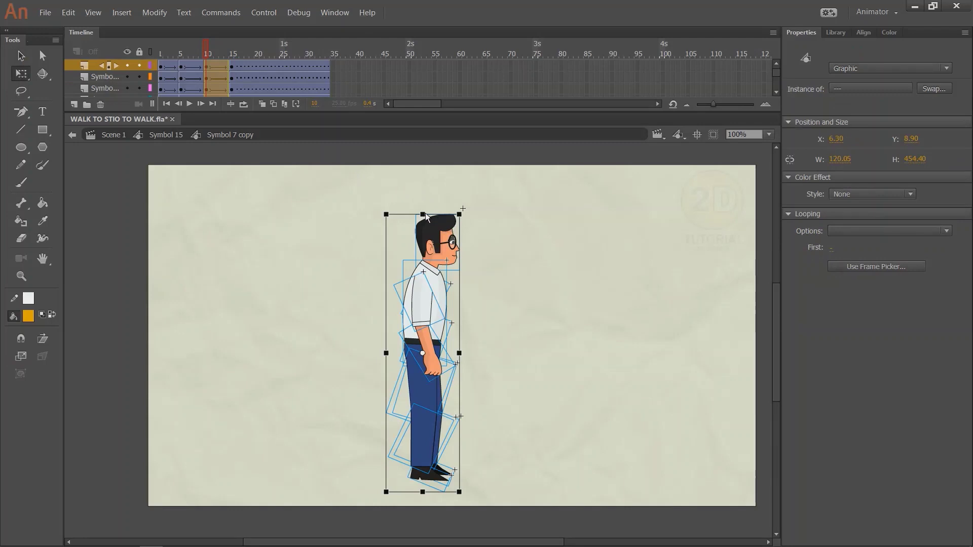
{"action": "left_click_drag", "start_coordinate": [426, 214], "coordinate": [425, 210]}
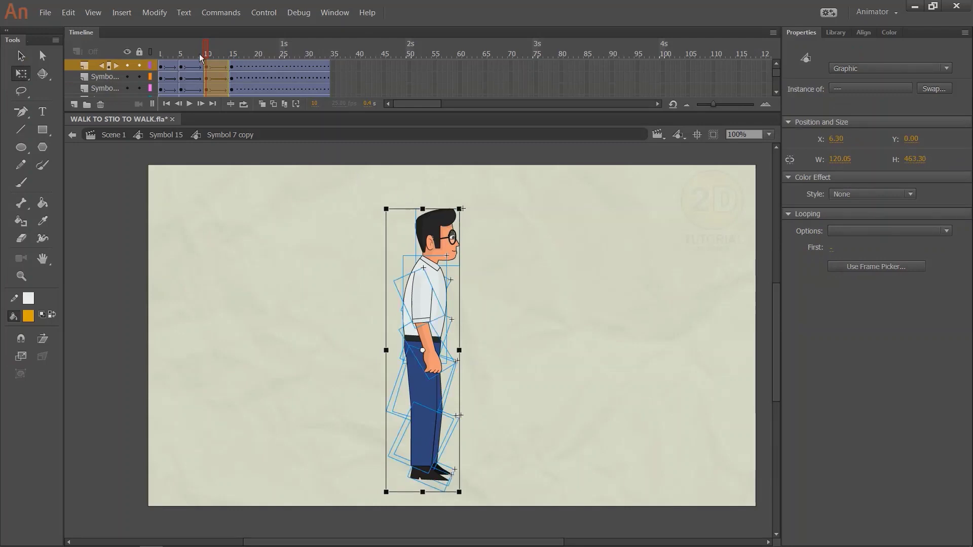
{"action": "key", "text": "Return"}
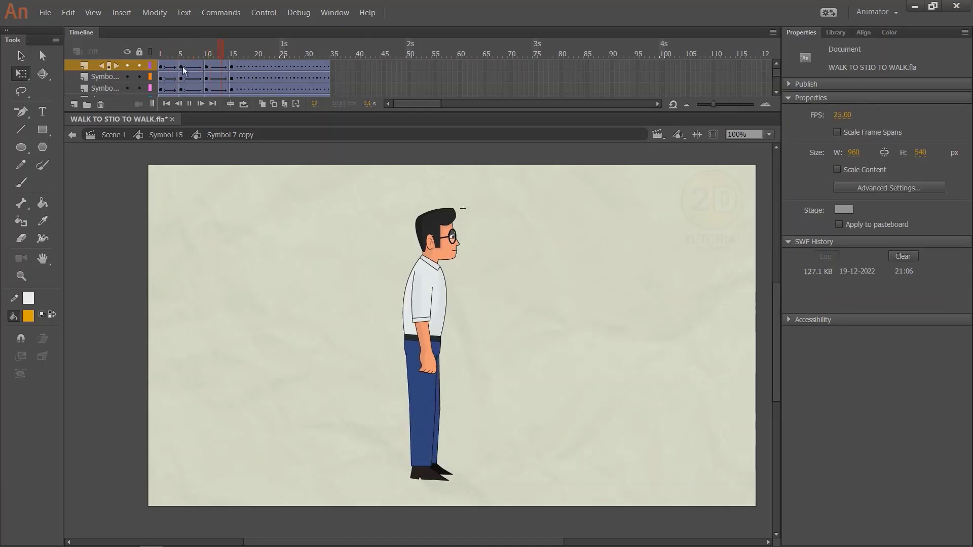
{"action": "key", "text": "Return"}
- Squash all of the character's parts very slightly downward from the head at frame 10
{"action": "left_click_drag", "start_coordinate": [210, 51], "coordinate": [206, 52]}
{"action": "key", "text": "ctrl+a"}
{"action": "left_click", "coordinate": [459, 150]}
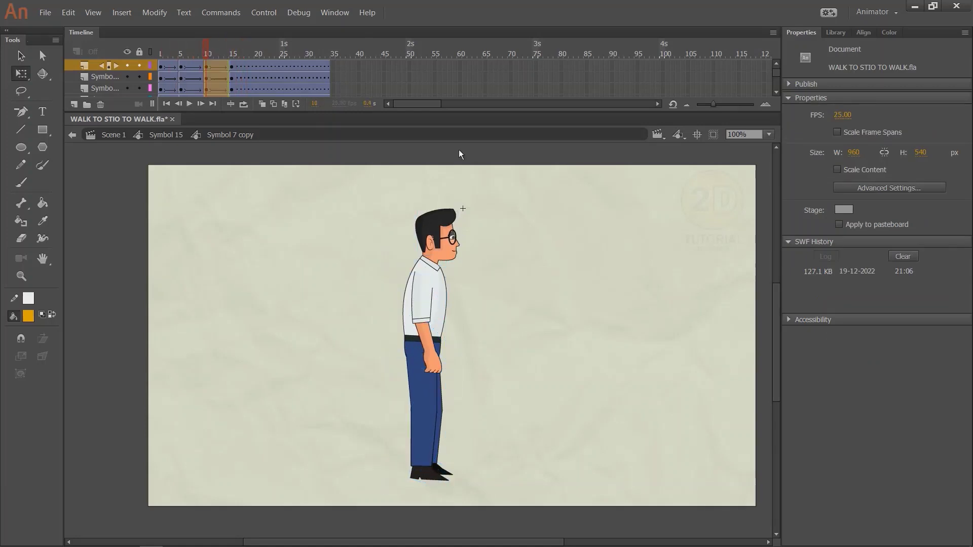
{"action": "key", "text": "ctrl+a"}
{"action": "key", "text": "ctrl+="}
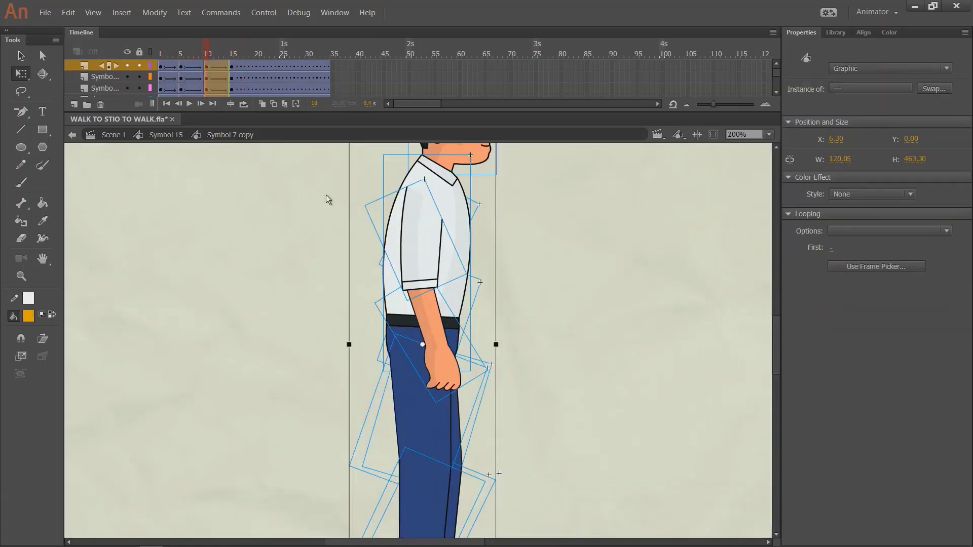
{"action": "scroll", "coordinate": [304, 279], "scroll_direction": "up", "scroll_amount": 4}
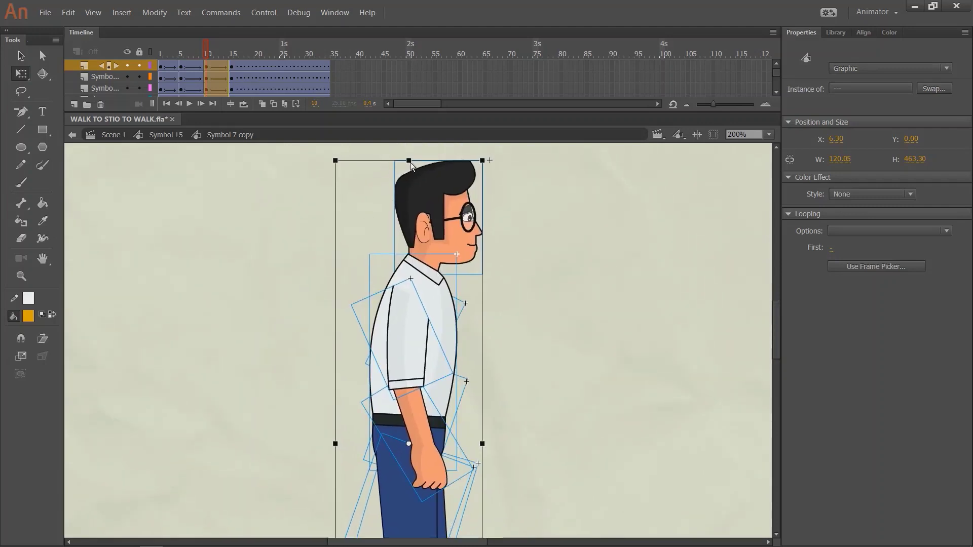
{"action": "left_click", "coordinate": [490, 179]}
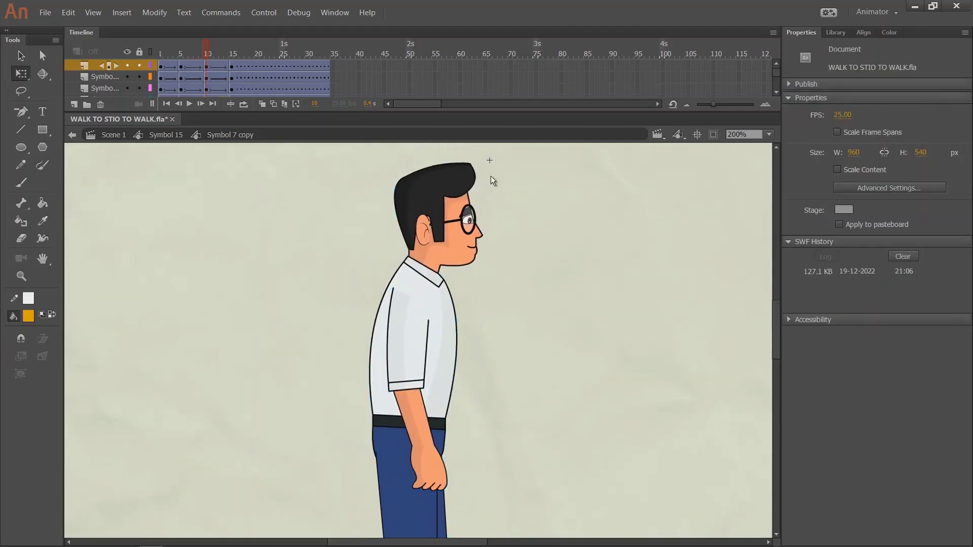
- Tilt the head slightly forward about the neck at frame 10 and play the animation
{"action": "left_click", "coordinate": [466, 178]}
{"action": "left_click_drag", "start_coordinate": [488, 160], "coordinate": [490, 164]}
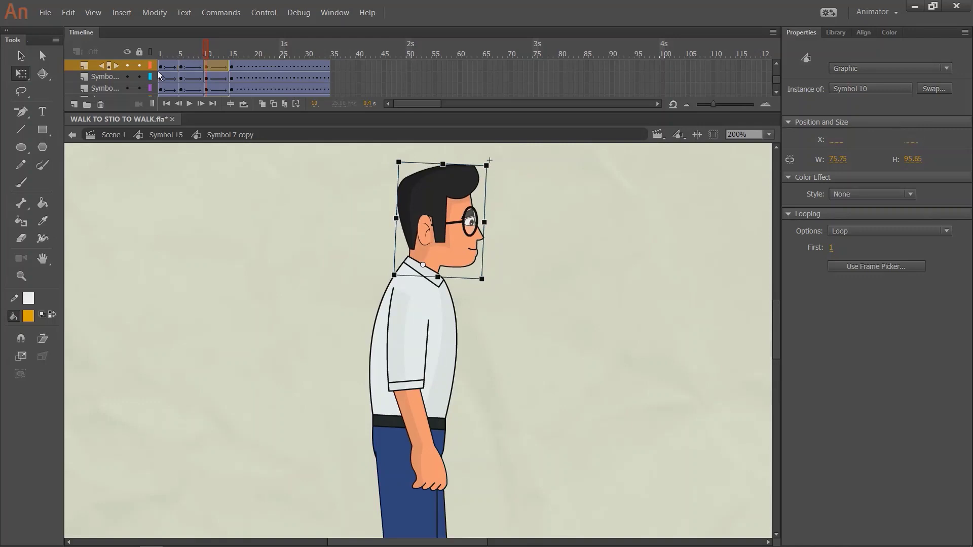
{"action": "key", "text": "Return"}
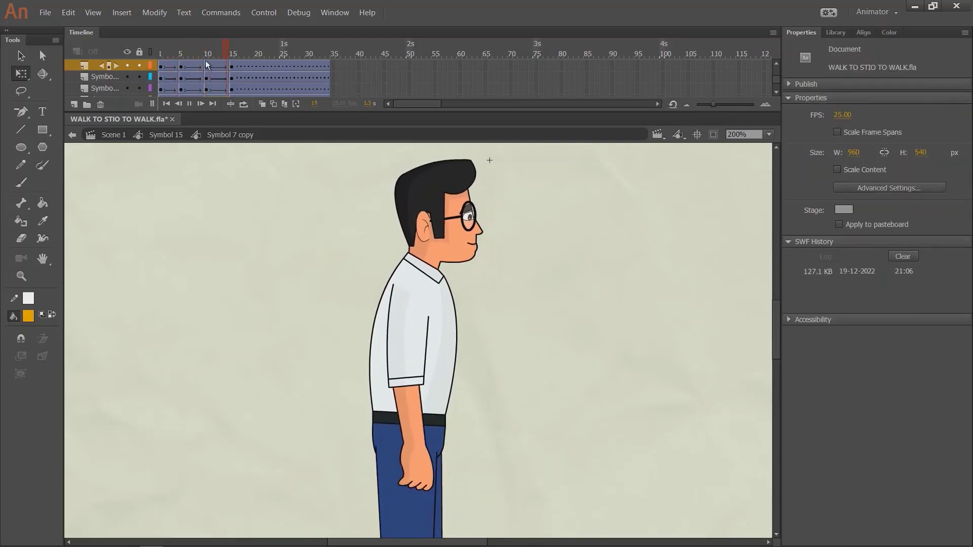
- Tilt the head slightly back about the neck at frame 5 and play the stopping motion from frame 1
{"action": "left_click", "coordinate": [446, 173]}
{"action": "left_click_drag", "start_coordinate": [488, 160], "coordinate": [479, 181]}
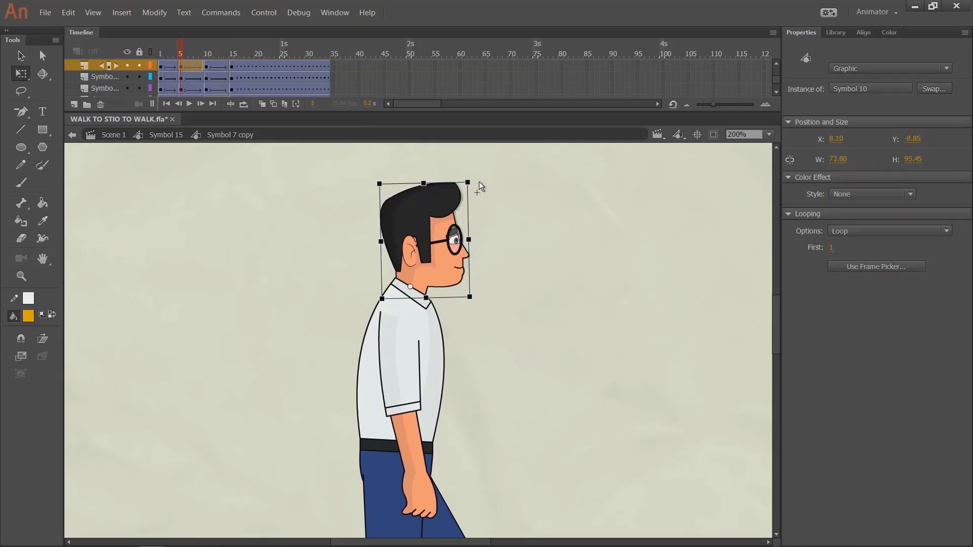
{"action": "left_click", "coordinate": [161, 54]}
{"action": "key", "text": "ctrl+minus"}
{"action": "key", "text": "ctrl+minus"}
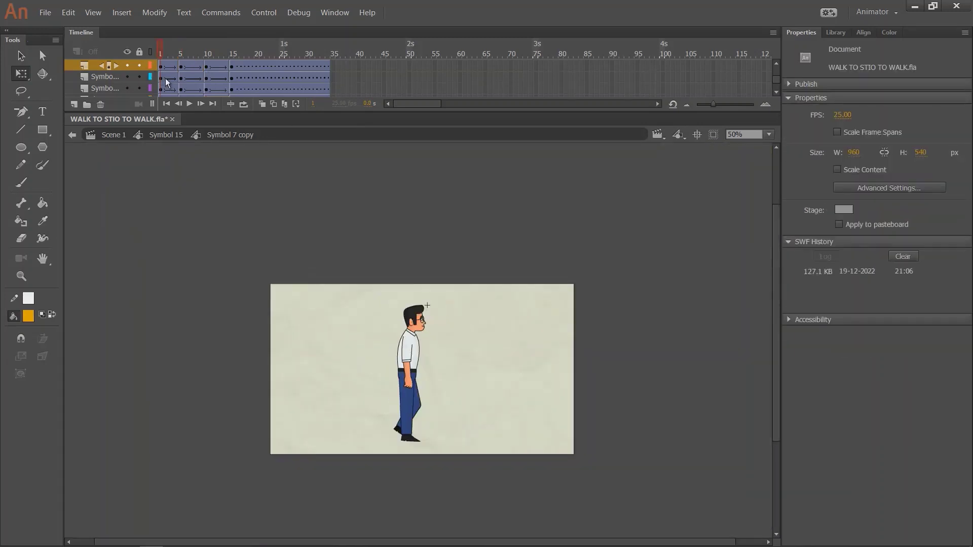
{"action": "key", "text": "Return"}
{"action": "key", "text": "Return"}
- Set the classic ease to 100 out for the tweens before frame 15 on all layers and play the result
{"action": "left_click_drag", "start_coordinate": [776, 79], "coordinate": [780, 53]}
{"action": "left_click_drag", "start_coordinate": [166, 66], "coordinate": [220, 188]}
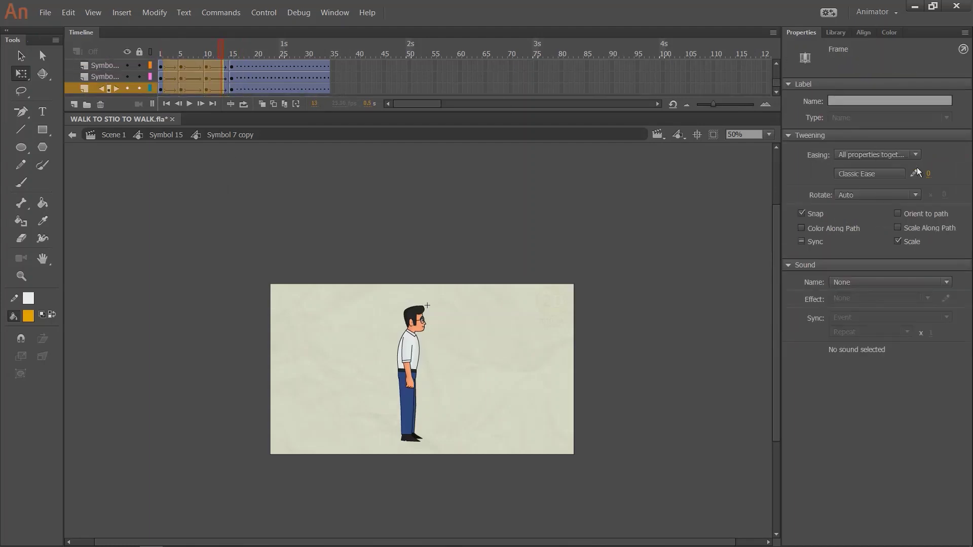
{"action": "left_click_drag", "start_coordinate": [928, 174], "coordinate": [972, 173]}
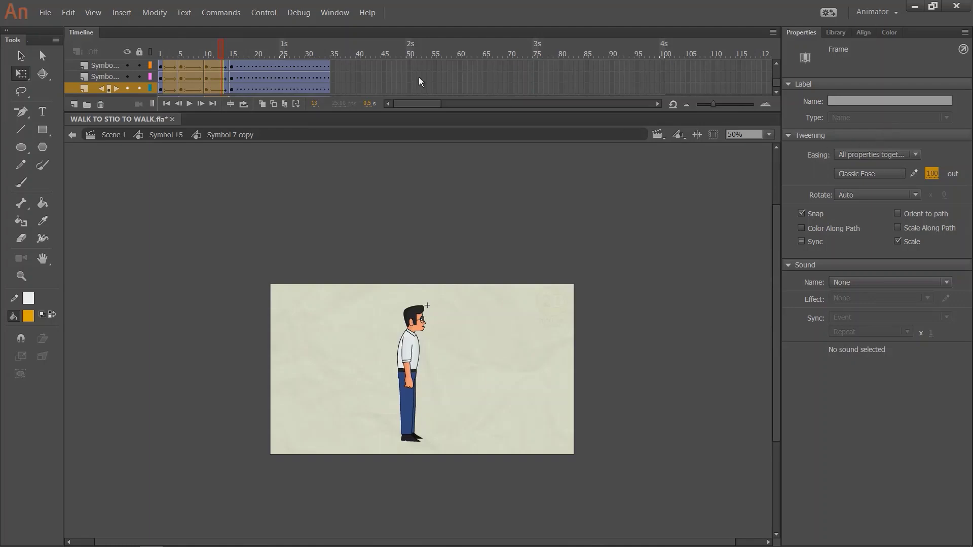
{"action": "left_click", "coordinate": [205, 52]}
{"action": "key", "text": "Return"}
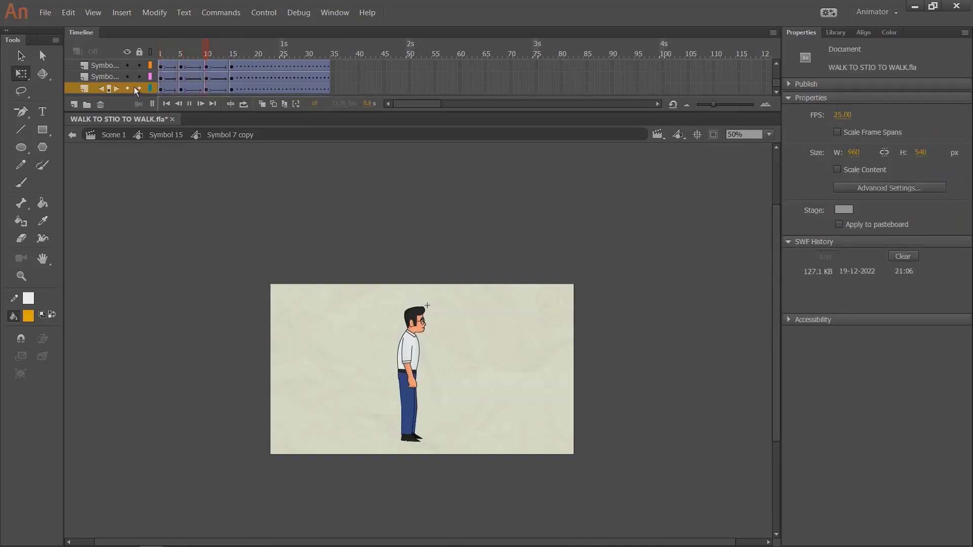
- Check the near arm at frame 15 at 100% zoom and play the stopping motion
{"action": "left_click", "coordinate": [231, 56]}
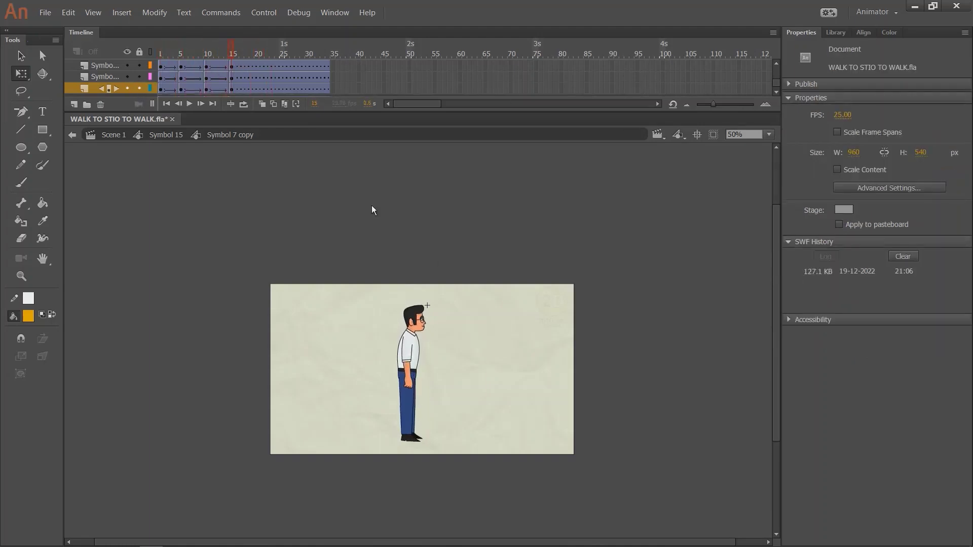
{"action": "left_click", "coordinate": [409, 359]}
{"action": "key", "text": "ctrl+1"}
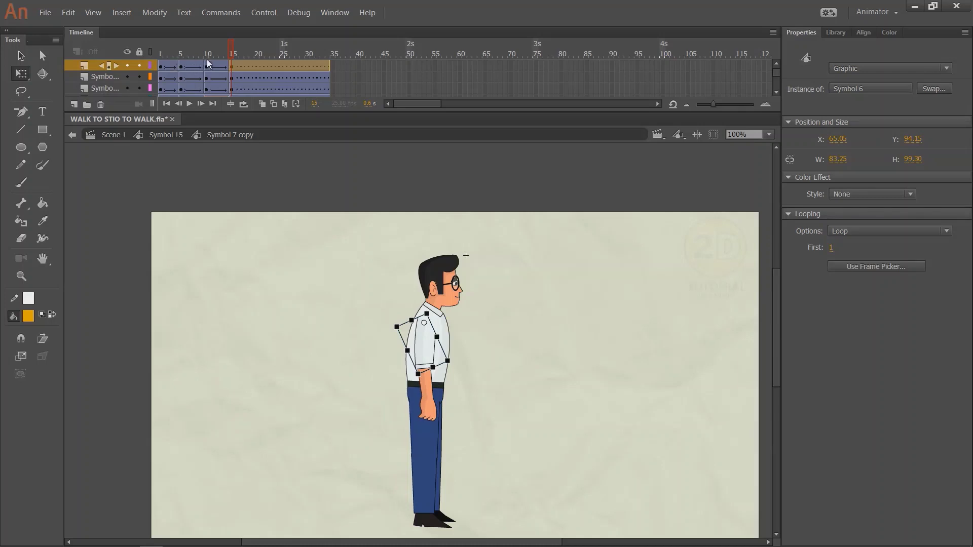
{"action": "left_click", "coordinate": [167, 65]}
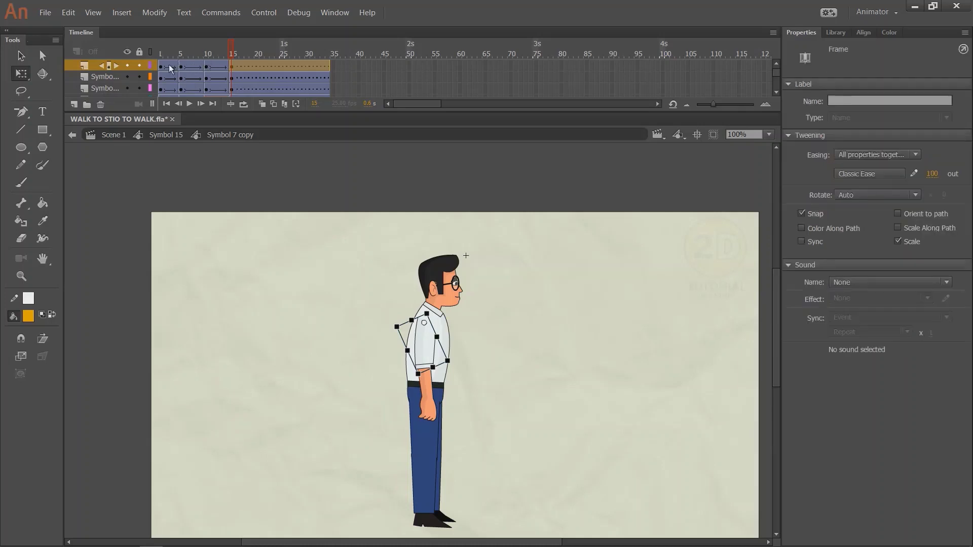
{"action": "key", "text": "Return"}
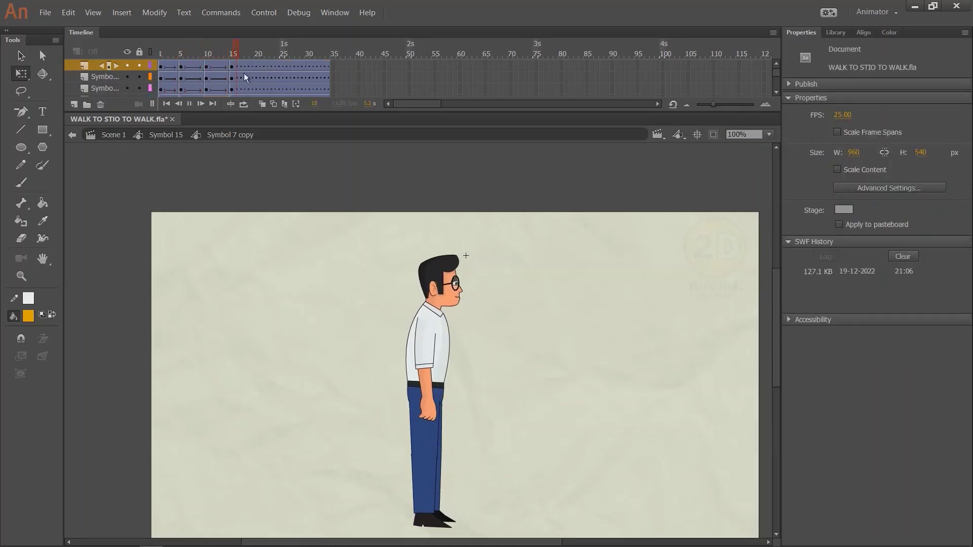
- Rotate the whole near arm slightly backward about the shoulder at frame 15 and play the result
{"action": "key", "text": "v"}
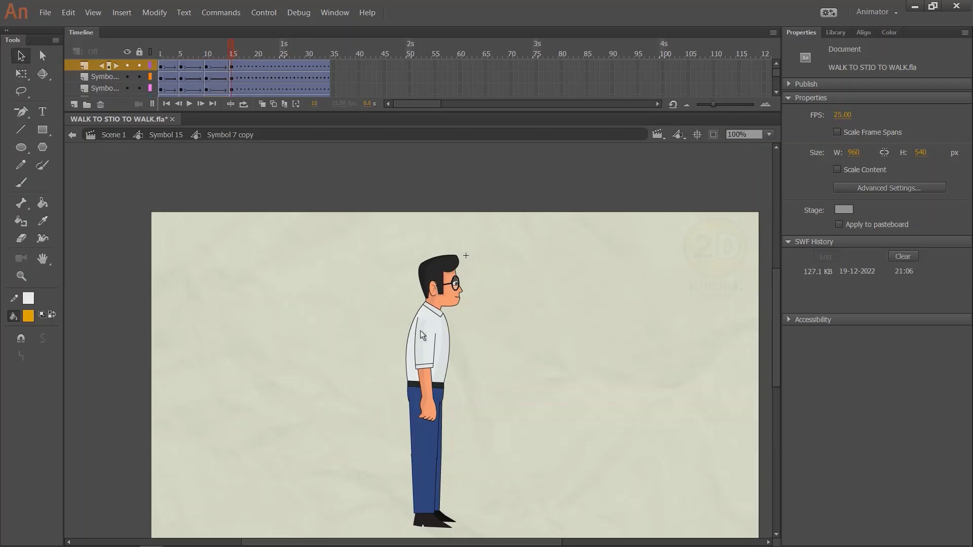
{"action": "left_click", "coordinate": [424, 394]}
{"action": "key", "text": "q"}
{"action": "key", "text": "ctrl+="}
{"action": "left_click_drag", "start_coordinate": [423, 344], "coordinate": [421, 243]}
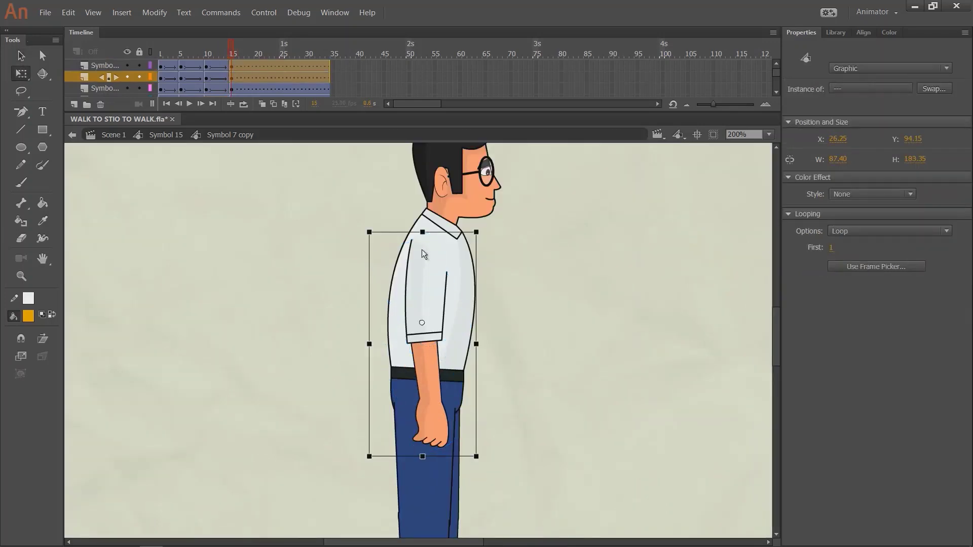
{"action": "left_click_drag", "start_coordinate": [480, 459], "coordinate": [470, 456]}
{"action": "key", "text": "ctrl+minus"}
{"action": "left_click", "coordinate": [75, 105]}
{"action": "key", "text": "Return"}
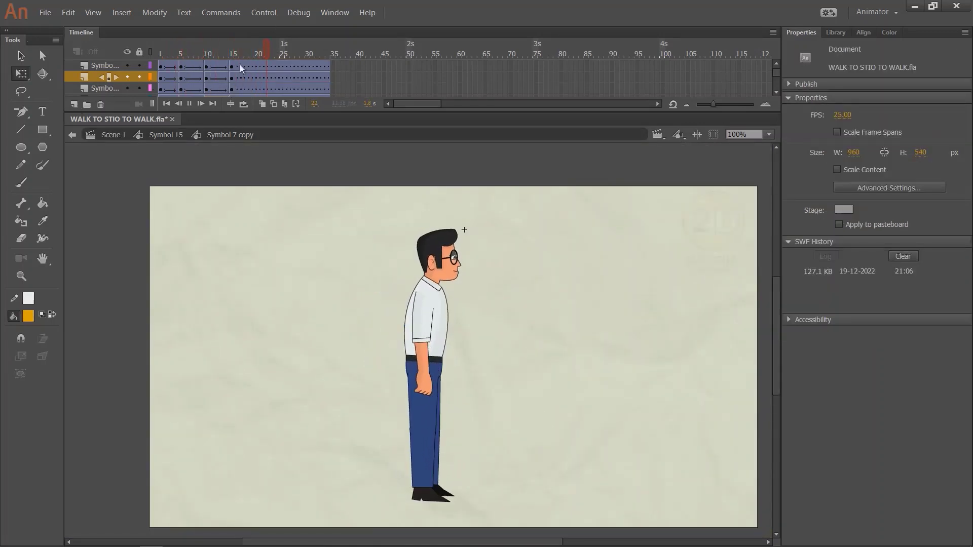
{"action": "key", "text": "Return"}
- Hide the torso layer and rotate the whole far arm slightly forward about its shoulder at frame 15
{"action": "key", "text": "v"}
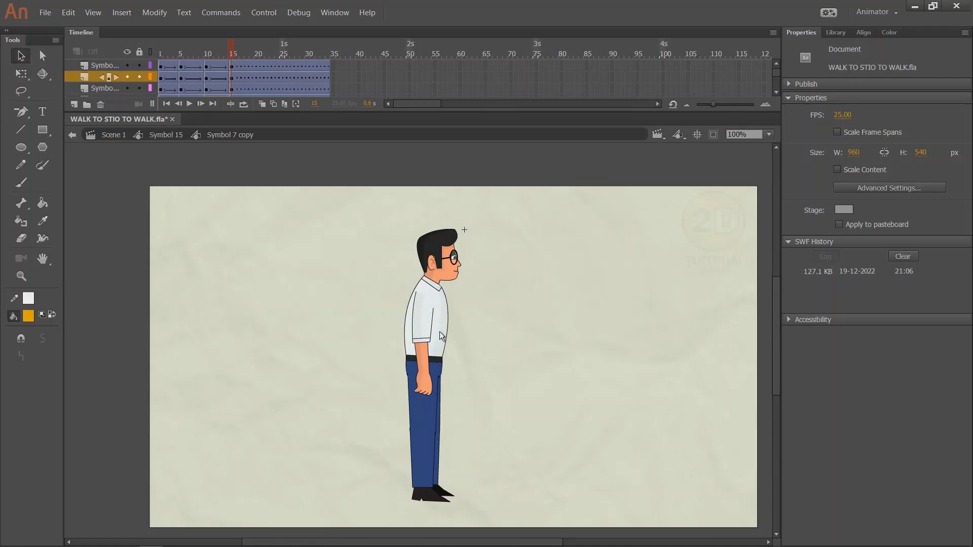
{"action": "scroll", "coordinate": [108, 76], "scroll_direction": "down", "scroll_amount": 1}
{"action": "left_click", "coordinate": [107, 66]}
{"action": "left_click", "coordinate": [126, 66]}
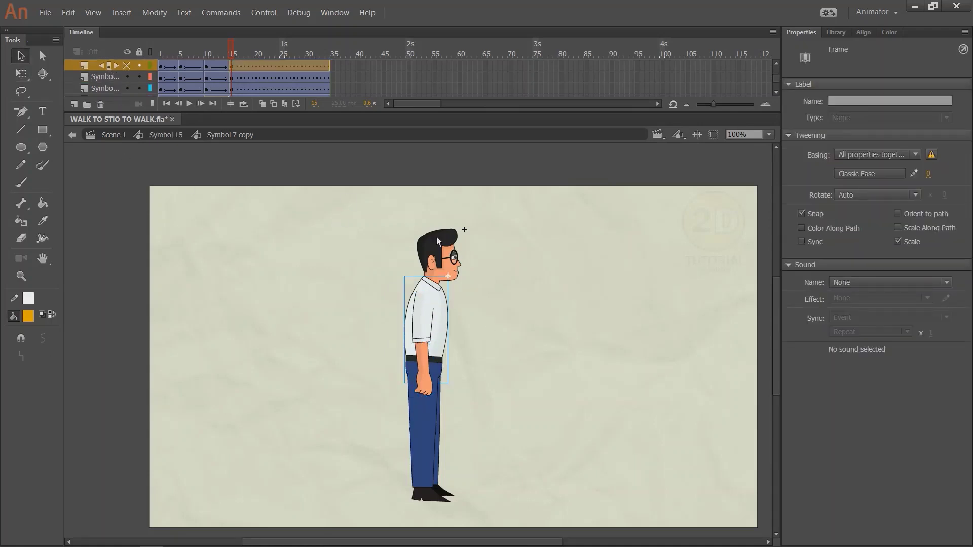
{"action": "left_click", "coordinate": [440, 327]}
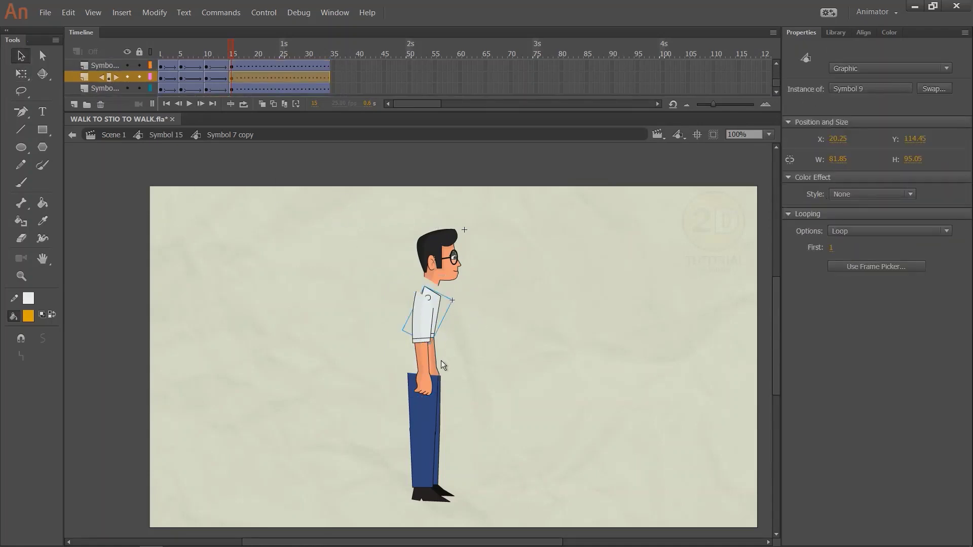
{"action": "key", "text": "q"}
{"action": "left_click_drag", "start_coordinate": [427, 338], "coordinate": [432, 293]}
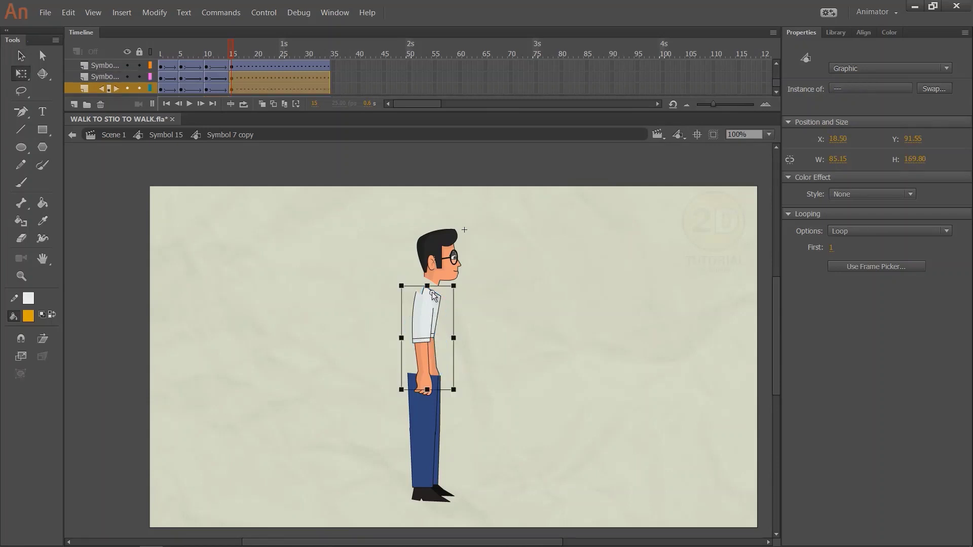
{"action": "left_click_drag", "start_coordinate": [465, 389], "coordinate": [473, 390]}
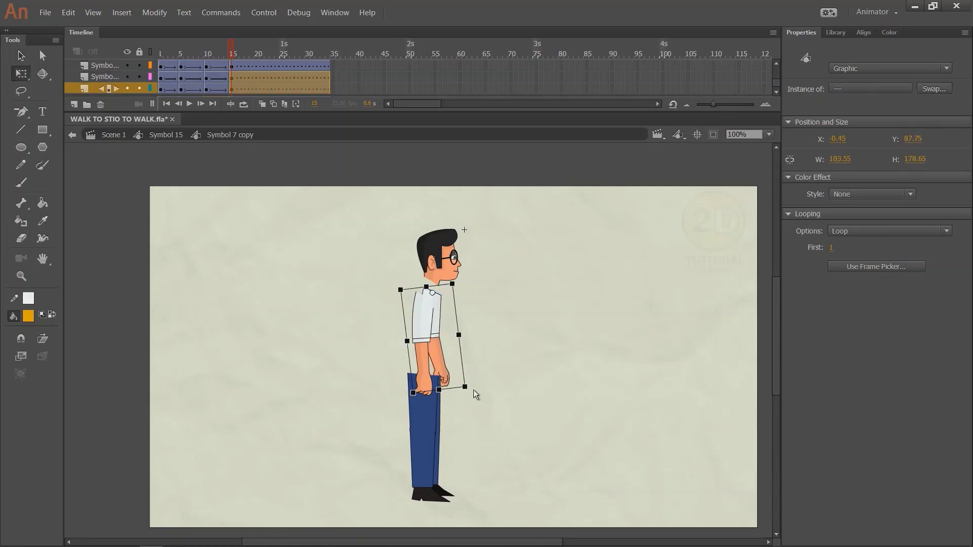
- Make all layers visible again and play the stopping motion with the adjusted arms
{"action": "left_click", "coordinate": [126, 52]}
{"action": "left_click", "coordinate": [126, 52]}
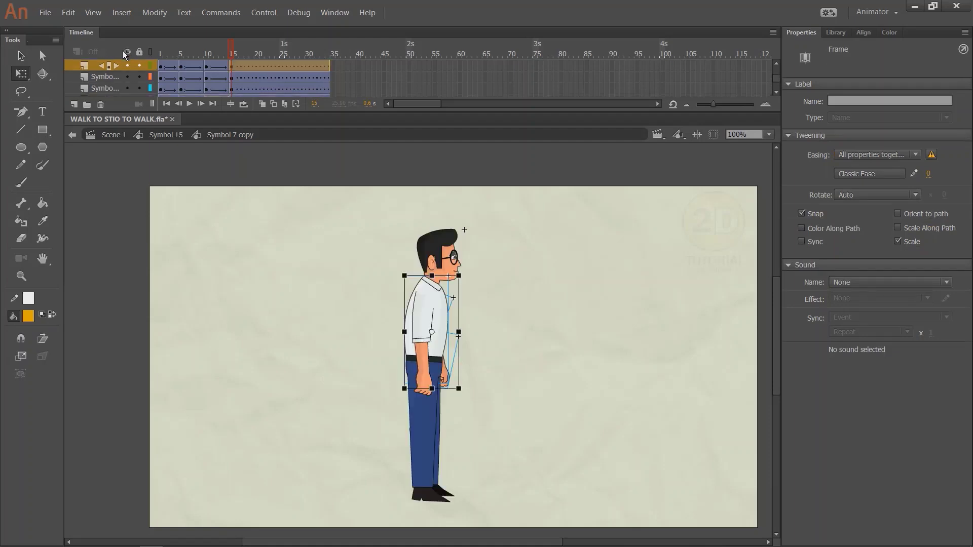
{"action": "left_click", "coordinate": [522, 296]}
{"action": "left_click_drag", "start_coordinate": [223, 56], "coordinate": [193, 101]}
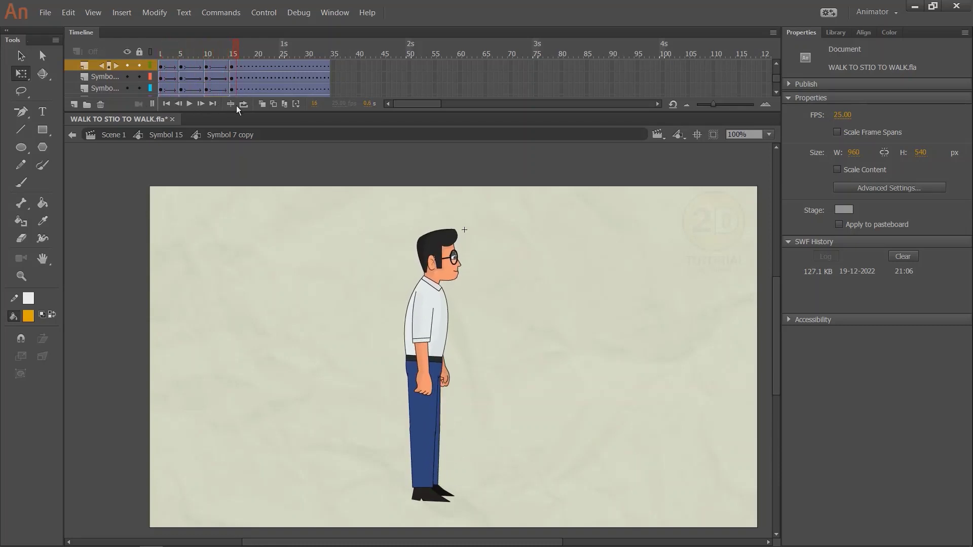
- Return to the Symbol 15 timeline and play the transition from the walk into the stop
{"action": "key", "text": "v"}
{"action": "double_click", "coordinate": [305, 240]}
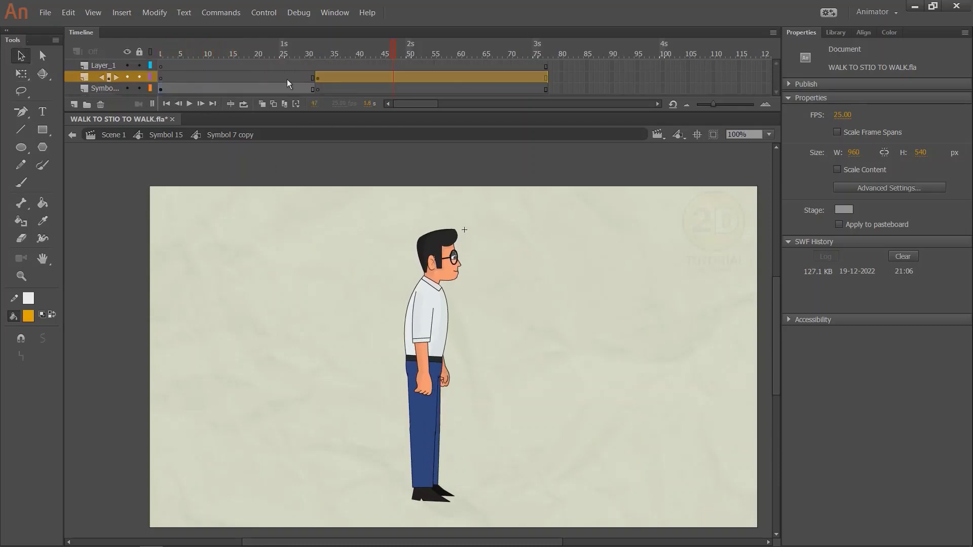
{"action": "left_click", "coordinate": [255, 55]}
{"action": "key", "text": "Return"}
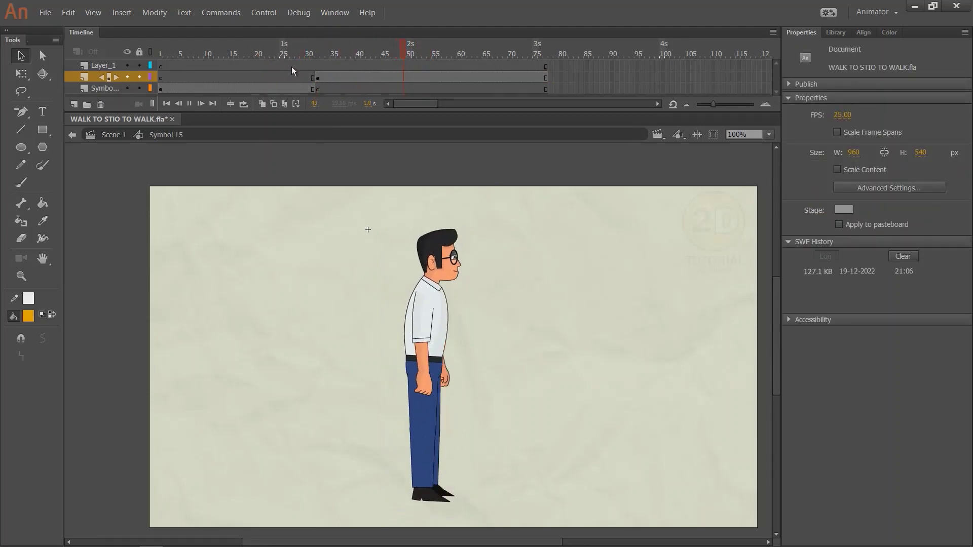
{"action": "left_click", "coordinate": [296, 66]}
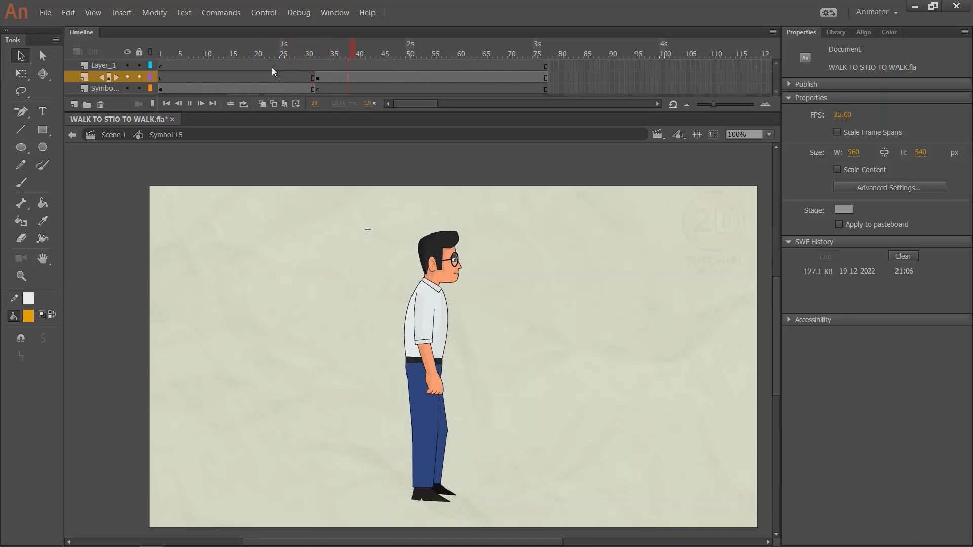
{"action": "left_click_drag", "start_coordinate": [311, 57], "coordinate": [55, 102]}
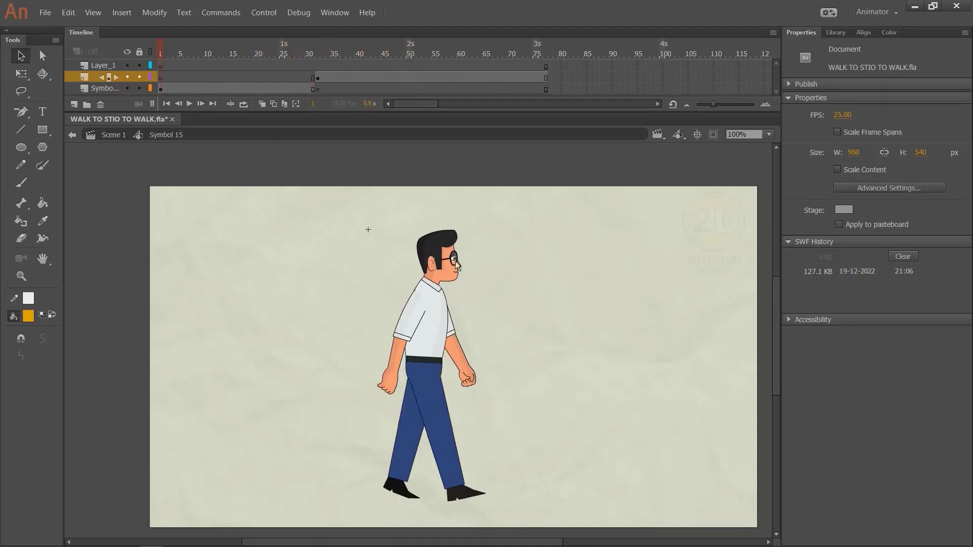
- Insert a keyframe at frame 31 of the walk layer and move the character well to the left at frame 1
{"action": "left_click", "coordinate": [455, 260]}
{"action": "left_click", "coordinate": [311, 88]}
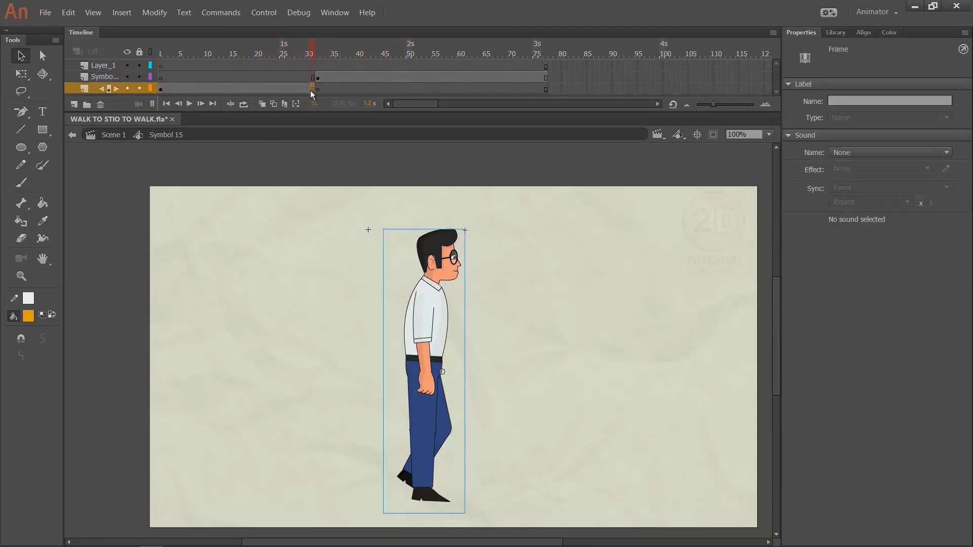
{"action": "left_click_drag", "start_coordinate": [304, 60], "coordinate": [176, 101]}
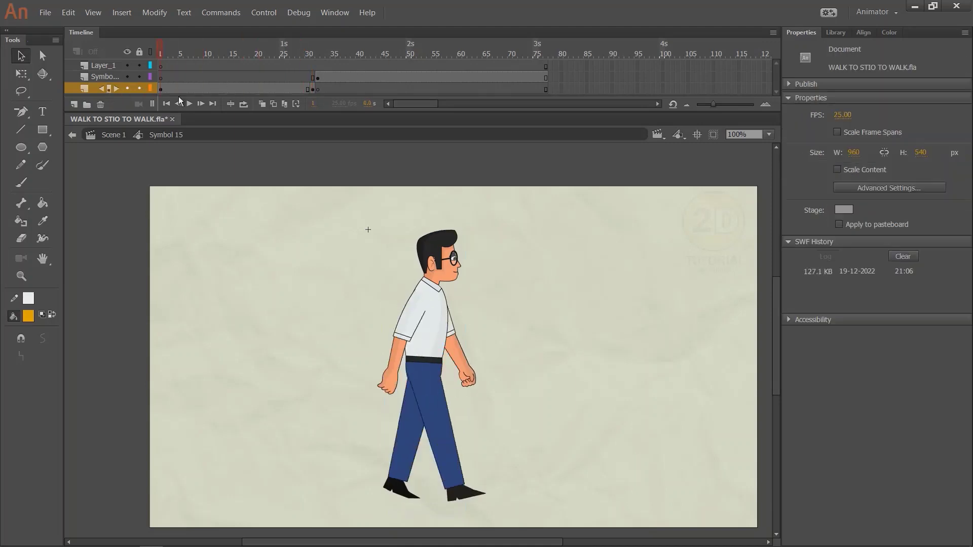
{"action": "left_click", "coordinate": [313, 90]}
{"action": "left_click", "coordinate": [162, 89]}
{"action": "left_click", "coordinate": [189, 104]}
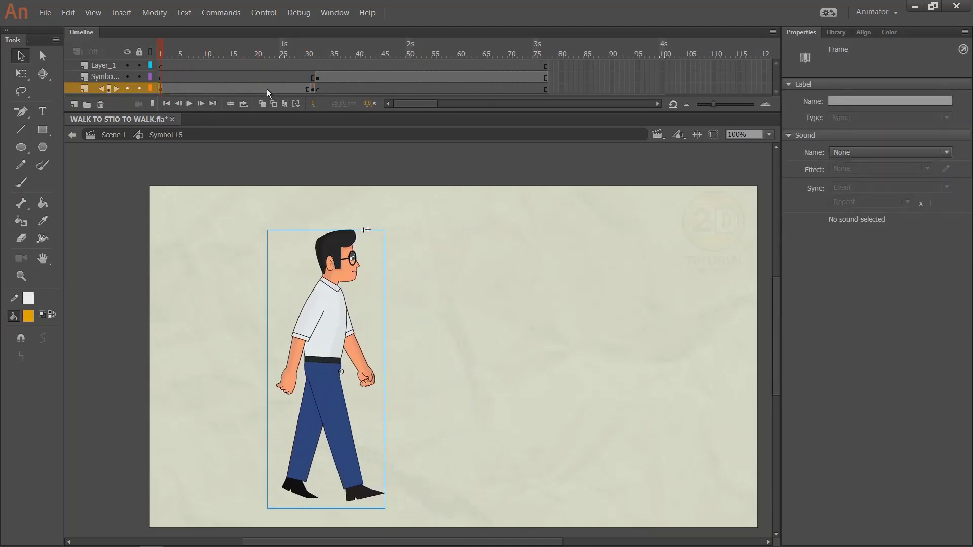
- Create a classic tween between frames 1 and 31 of the walk layer, turn off Sync and play it
{"action": "left_click_drag", "start_coordinate": [266, 90], "coordinate": [309, 87]}
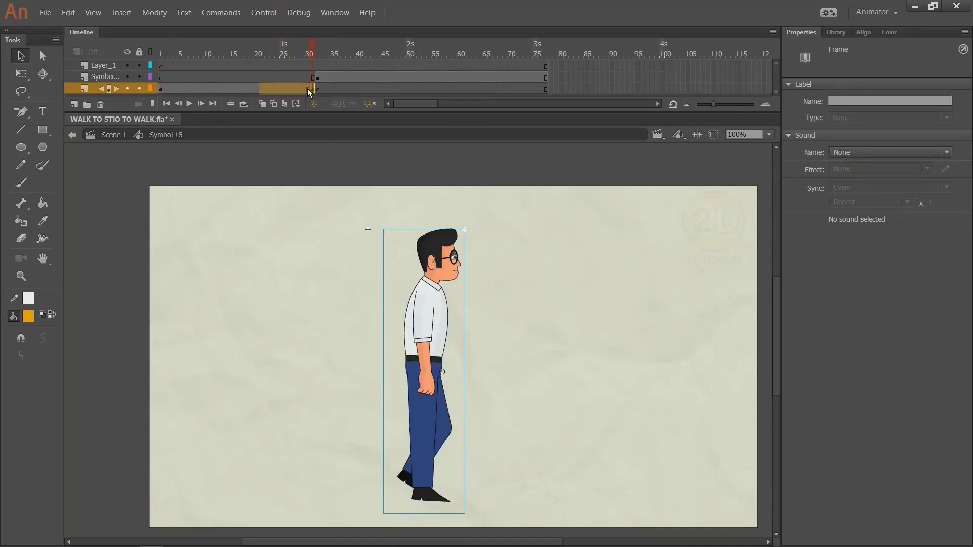
{"action": "right_click", "coordinate": [307, 88]}
{"action": "left_click", "coordinate": [351, 122]}
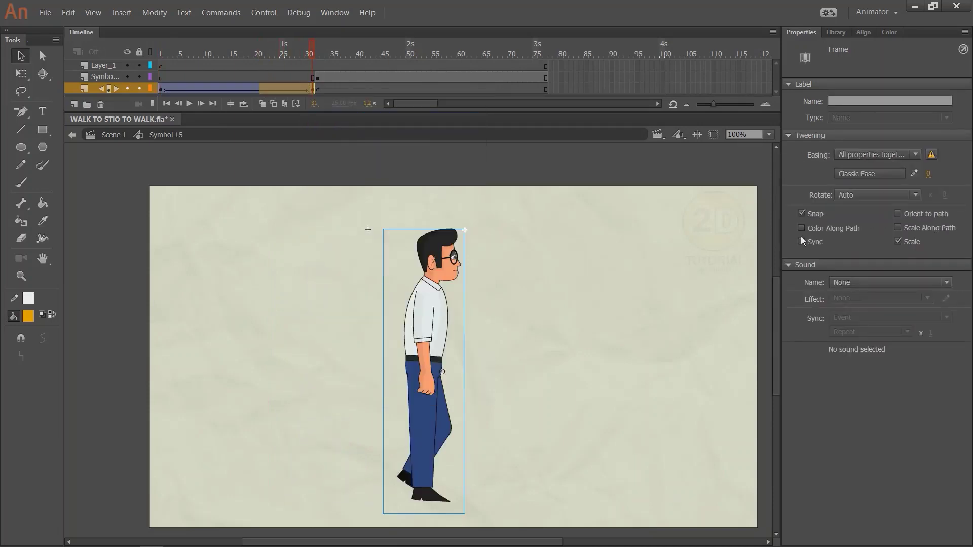
{"action": "left_click", "coordinate": [801, 239]}
{"action": "left_click_drag", "start_coordinate": [233, 55], "coordinate": [137, 76]}
{"action": "key", "text": "Return"}
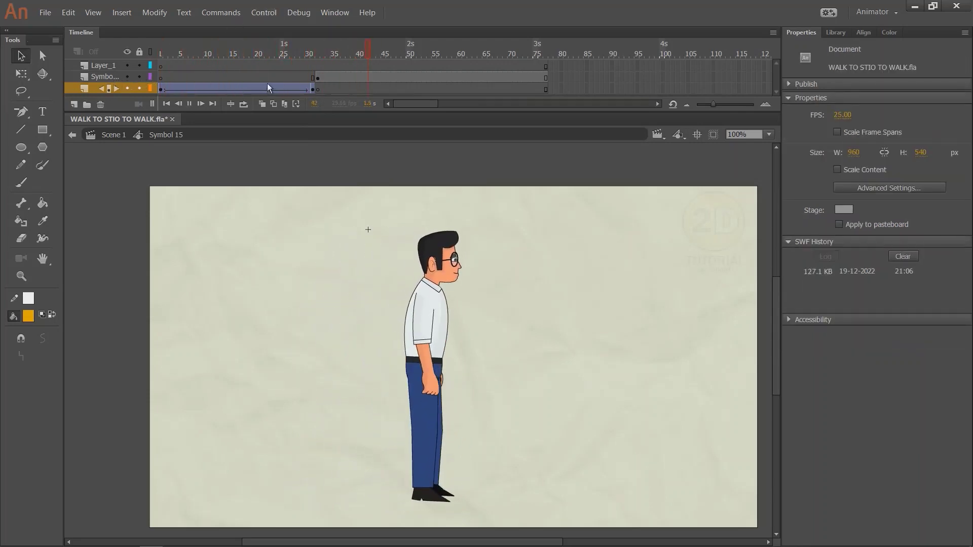
- Move the walking character another 40 px left at frame 1 and play the animation
{"action": "left_click_drag", "start_coordinate": [283, 57], "coordinate": [87, 71]}
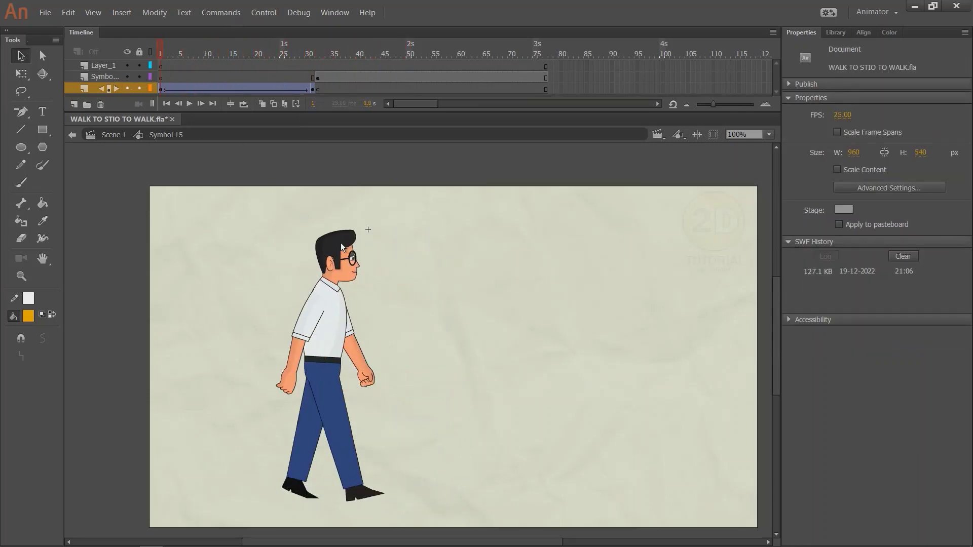
{"action": "key", "text": "Return"}
{"action": "left_click_drag", "start_coordinate": [230, 59], "coordinate": [106, 88]}
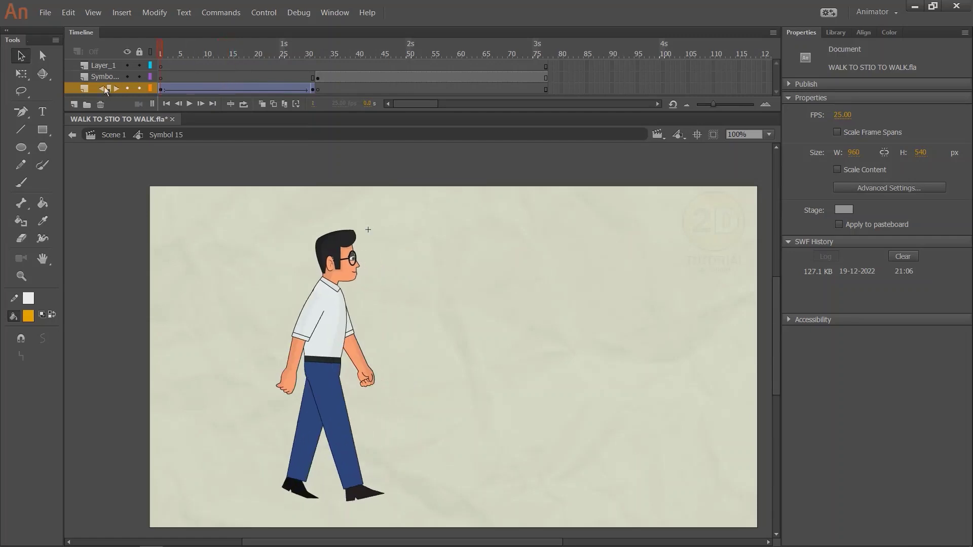
{"action": "left_click", "coordinate": [327, 259]}
{"action": "key", "text": "shift+Left"}
{"action": "key", "text": "shift+Left"}
{"action": "key", "text": "shift+Left"}
{"action": "key", "text": "shift+Left"}
{"action": "key", "text": "Return"}
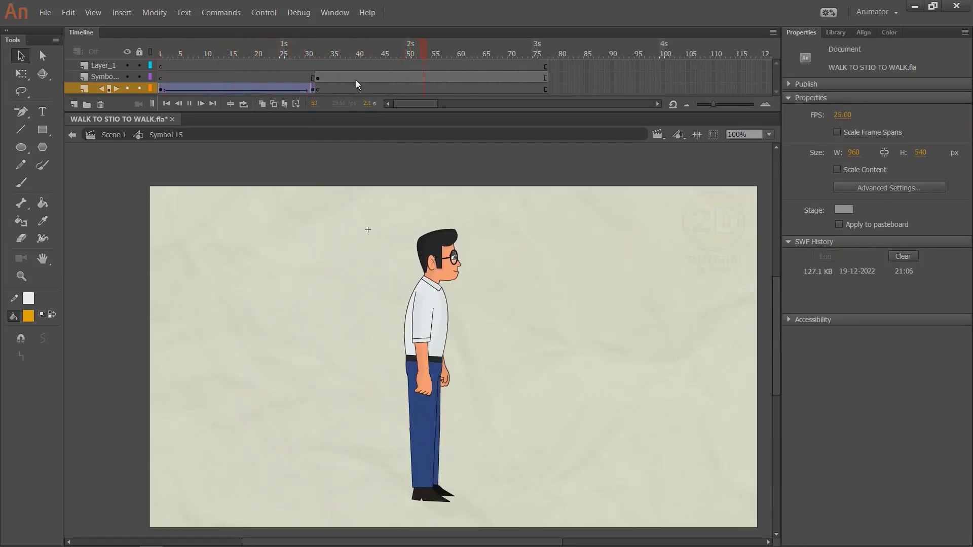
- Replay the walk into the stop from frame 1 to check for foot sliding
{"action": "key", "text": "Return"}
{"action": "left_click", "coordinate": [273, 87]}
{"action": "key", "text": "Return"}
{"action": "left_click_drag", "start_coordinate": [272, 59], "coordinate": [98, 86]}
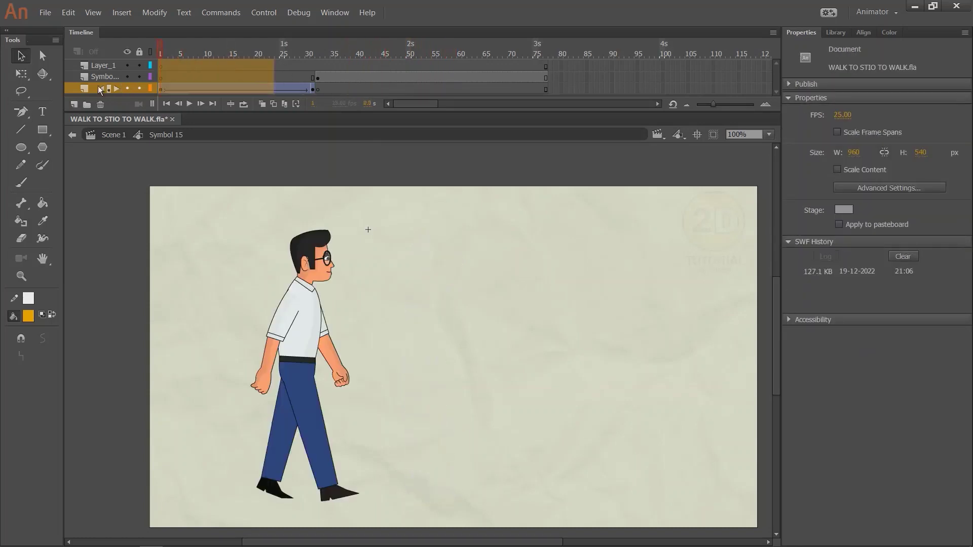
{"action": "key", "text": "Return"}
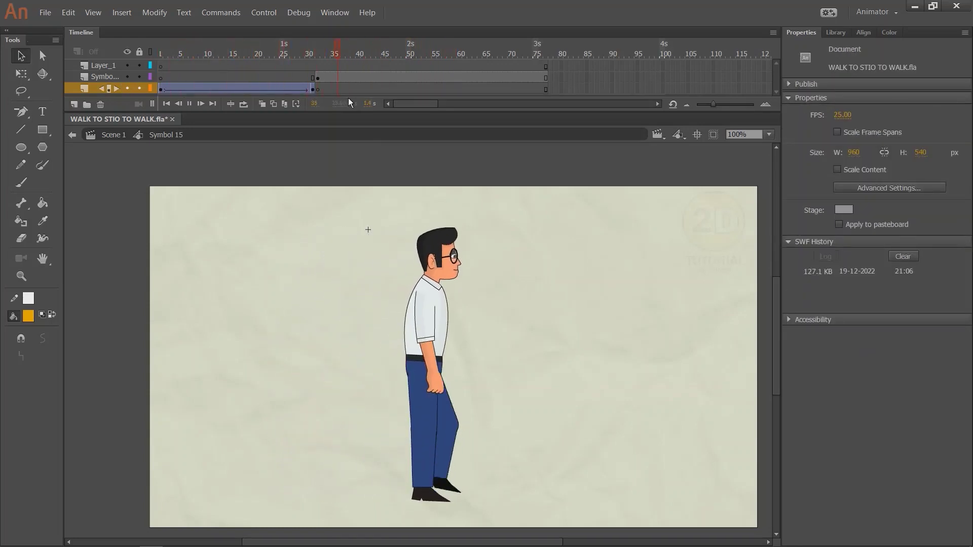
{"action": "key", "text": "Return"}
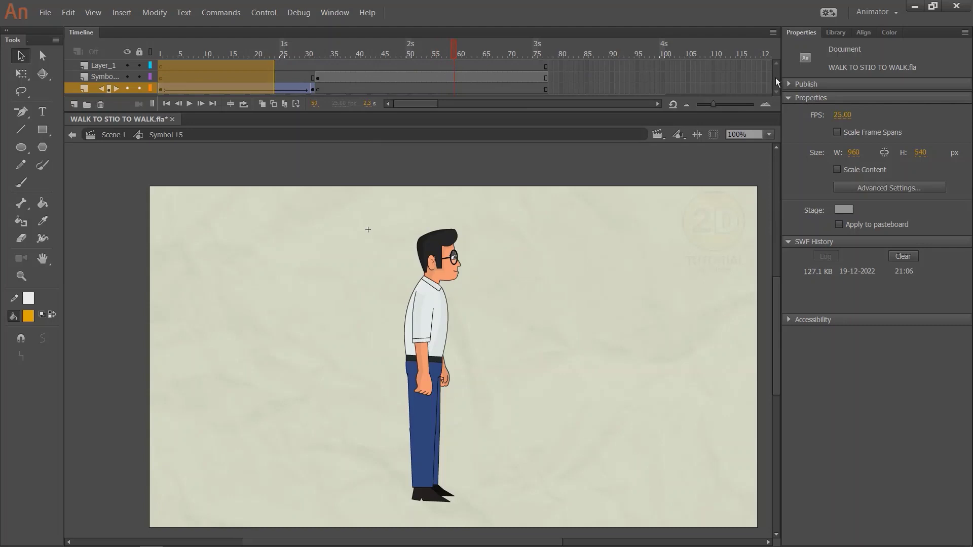
- Remove all frames after frame 54 on every layer of Symbol 15 and go back to frame 1
{"action": "left_click_drag", "start_coordinate": [434, 65], "coordinate": [611, 370]}
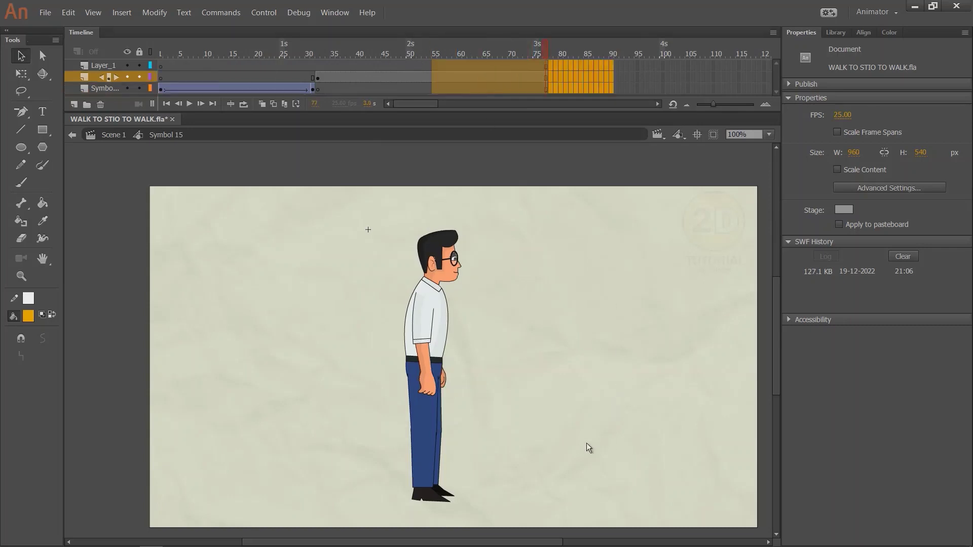
{"action": "key", "text": "shift+F5"}
{"action": "left_click_drag", "start_coordinate": [308, 57], "coordinate": [99, 90]}
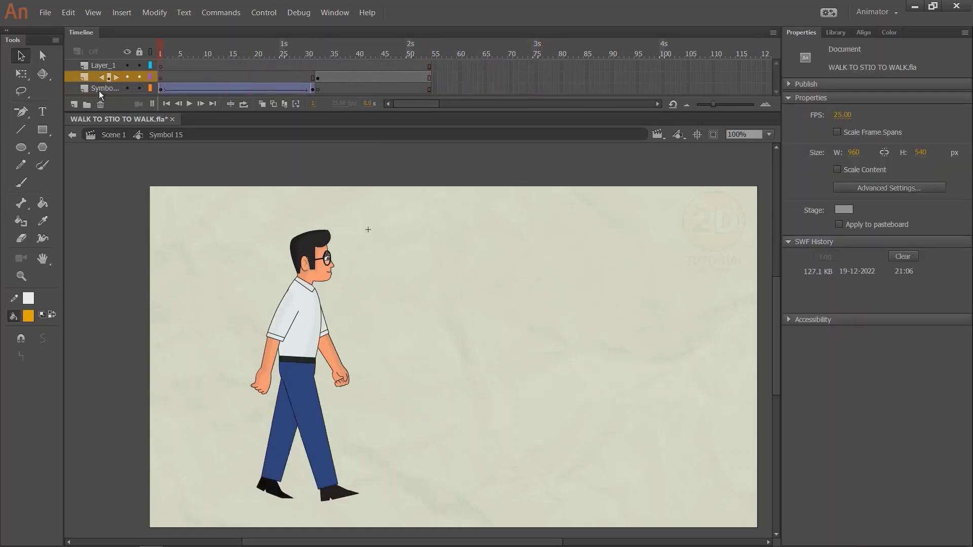
- Return to Scene 1, play the animation, test the movie as an SWF and close the preview
{"action": "left_click", "coordinate": [111, 136]}
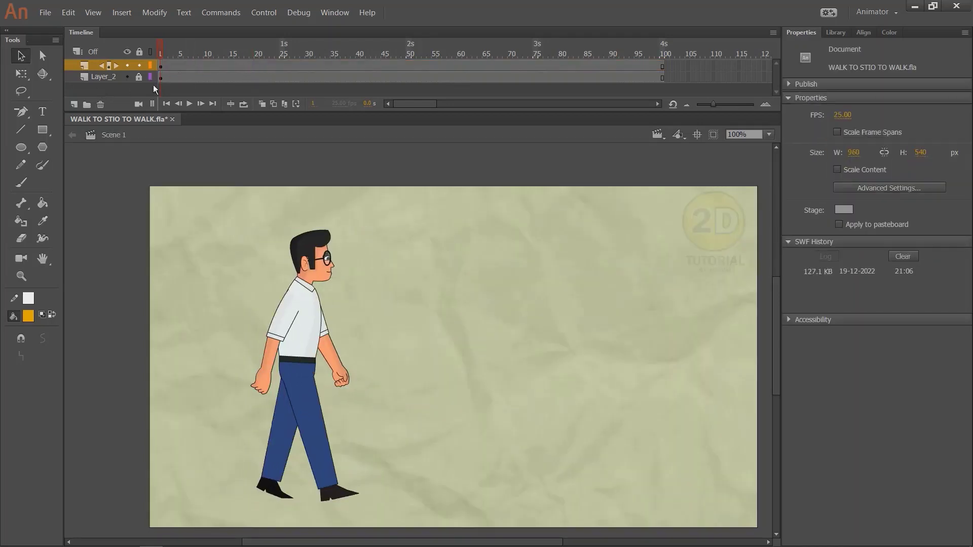
{"action": "key", "text": "ctrl+minus"}
{"action": "key", "text": "Return"}
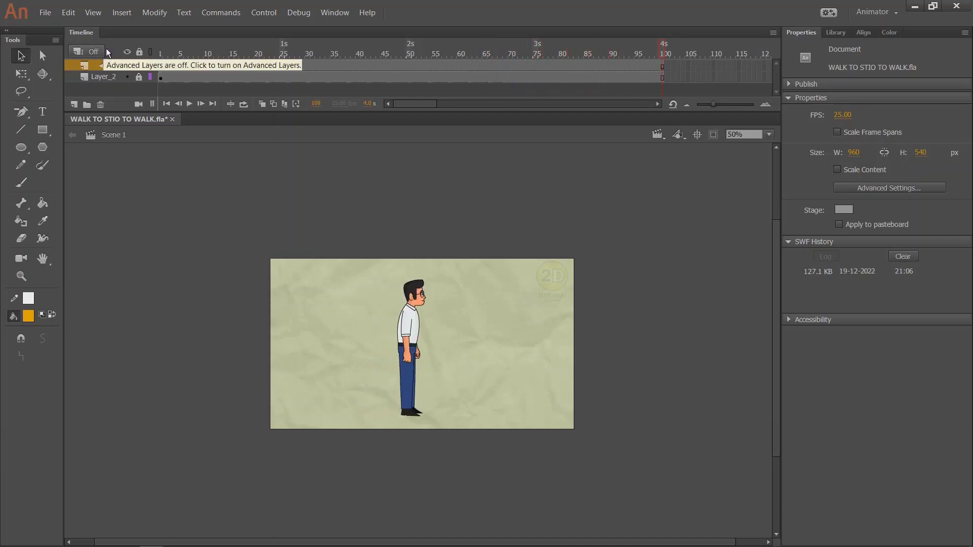
{"action": "key", "text": "ctrl+Return"}
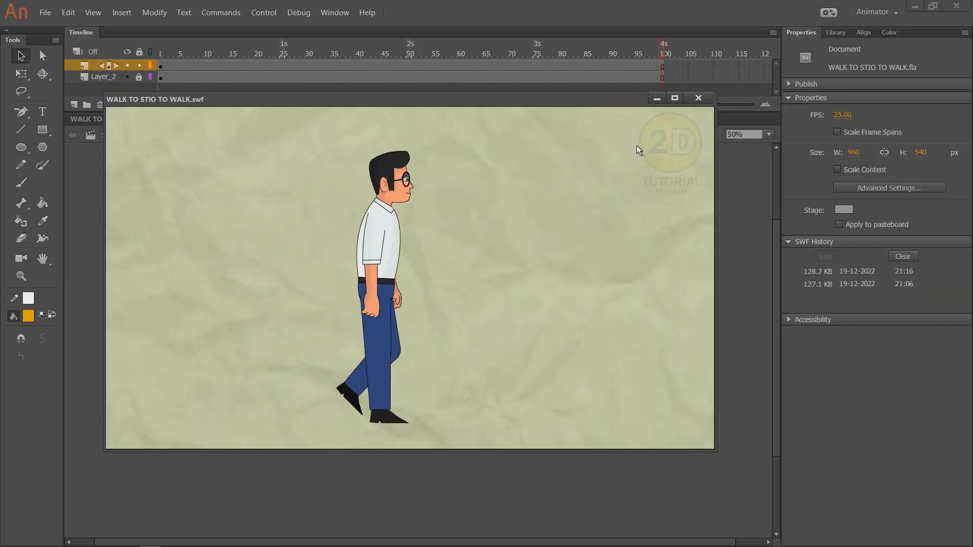
{"action": "left_click", "coordinate": [699, 98]}
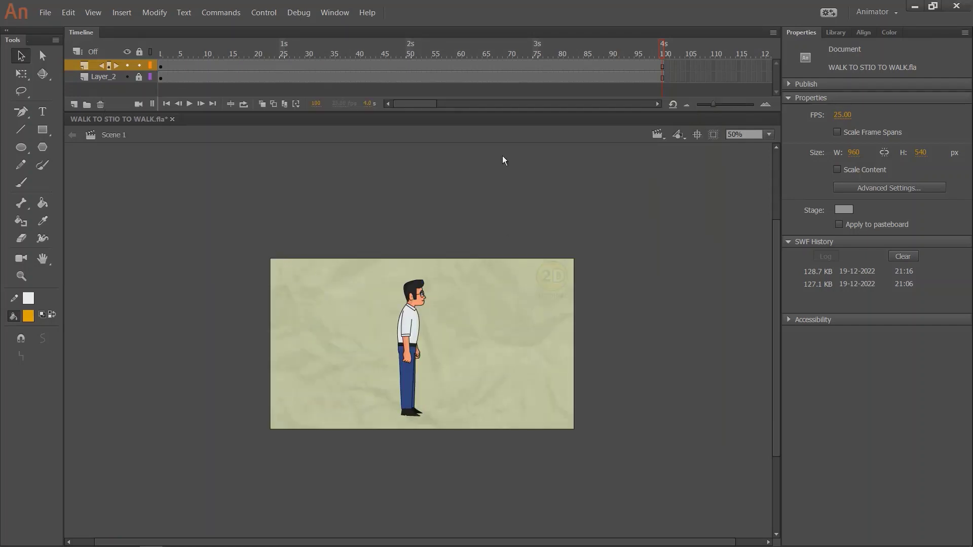